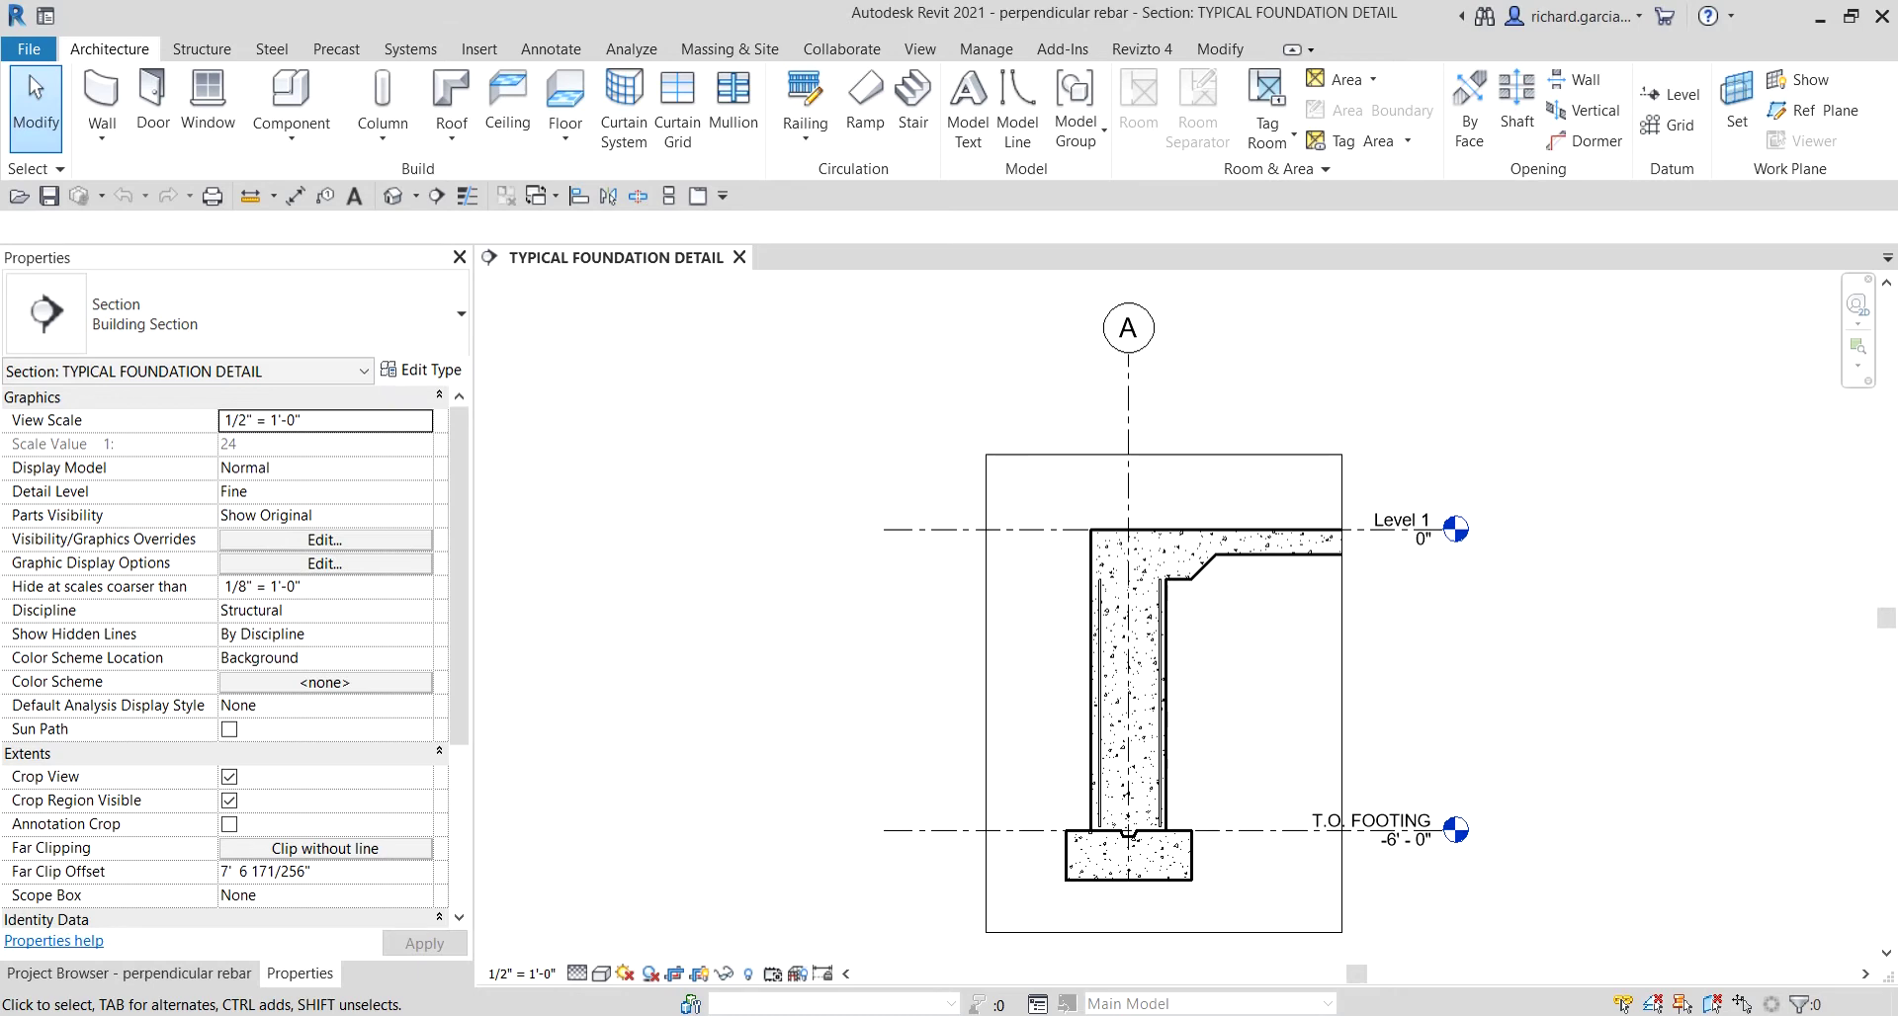
Step: Start placing structural rebar in the foundation section and set its placement orientation to Perpendicular to Cover
scroll(1229, 728, "up", 3)
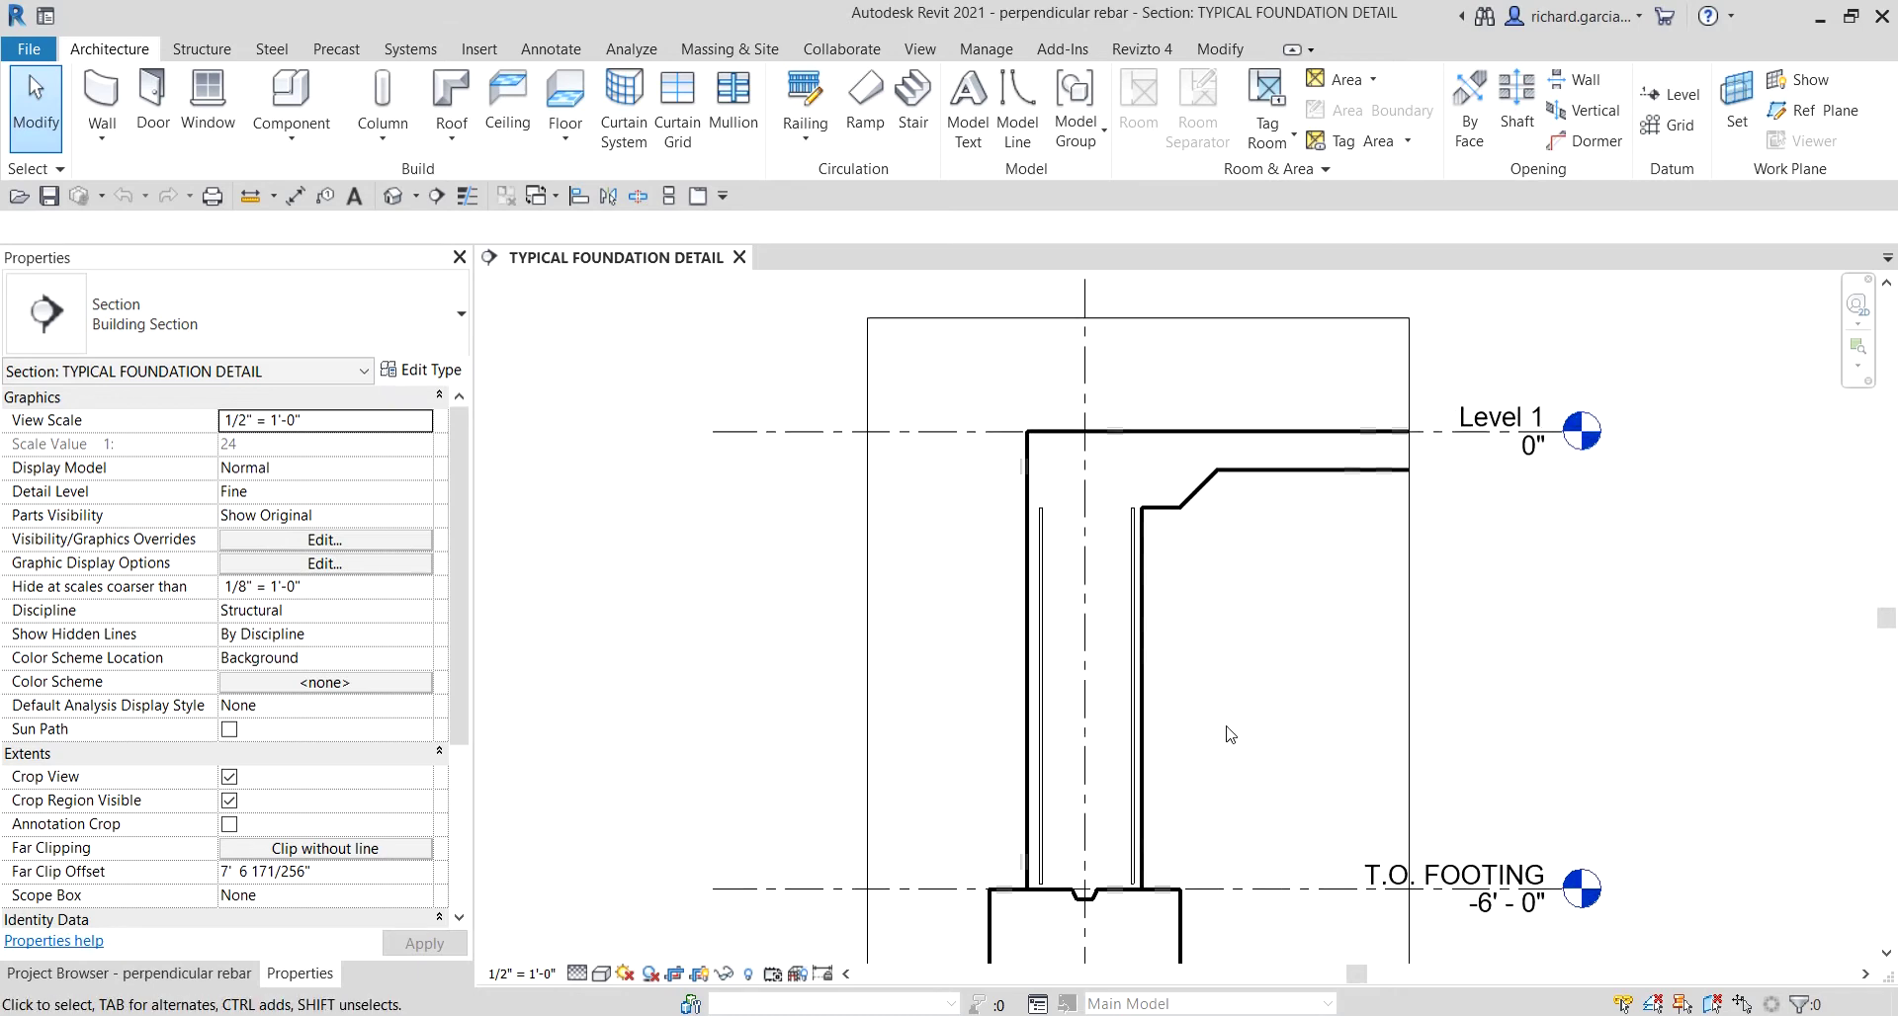
middle_click_drag(1229, 728, 1141, 704)
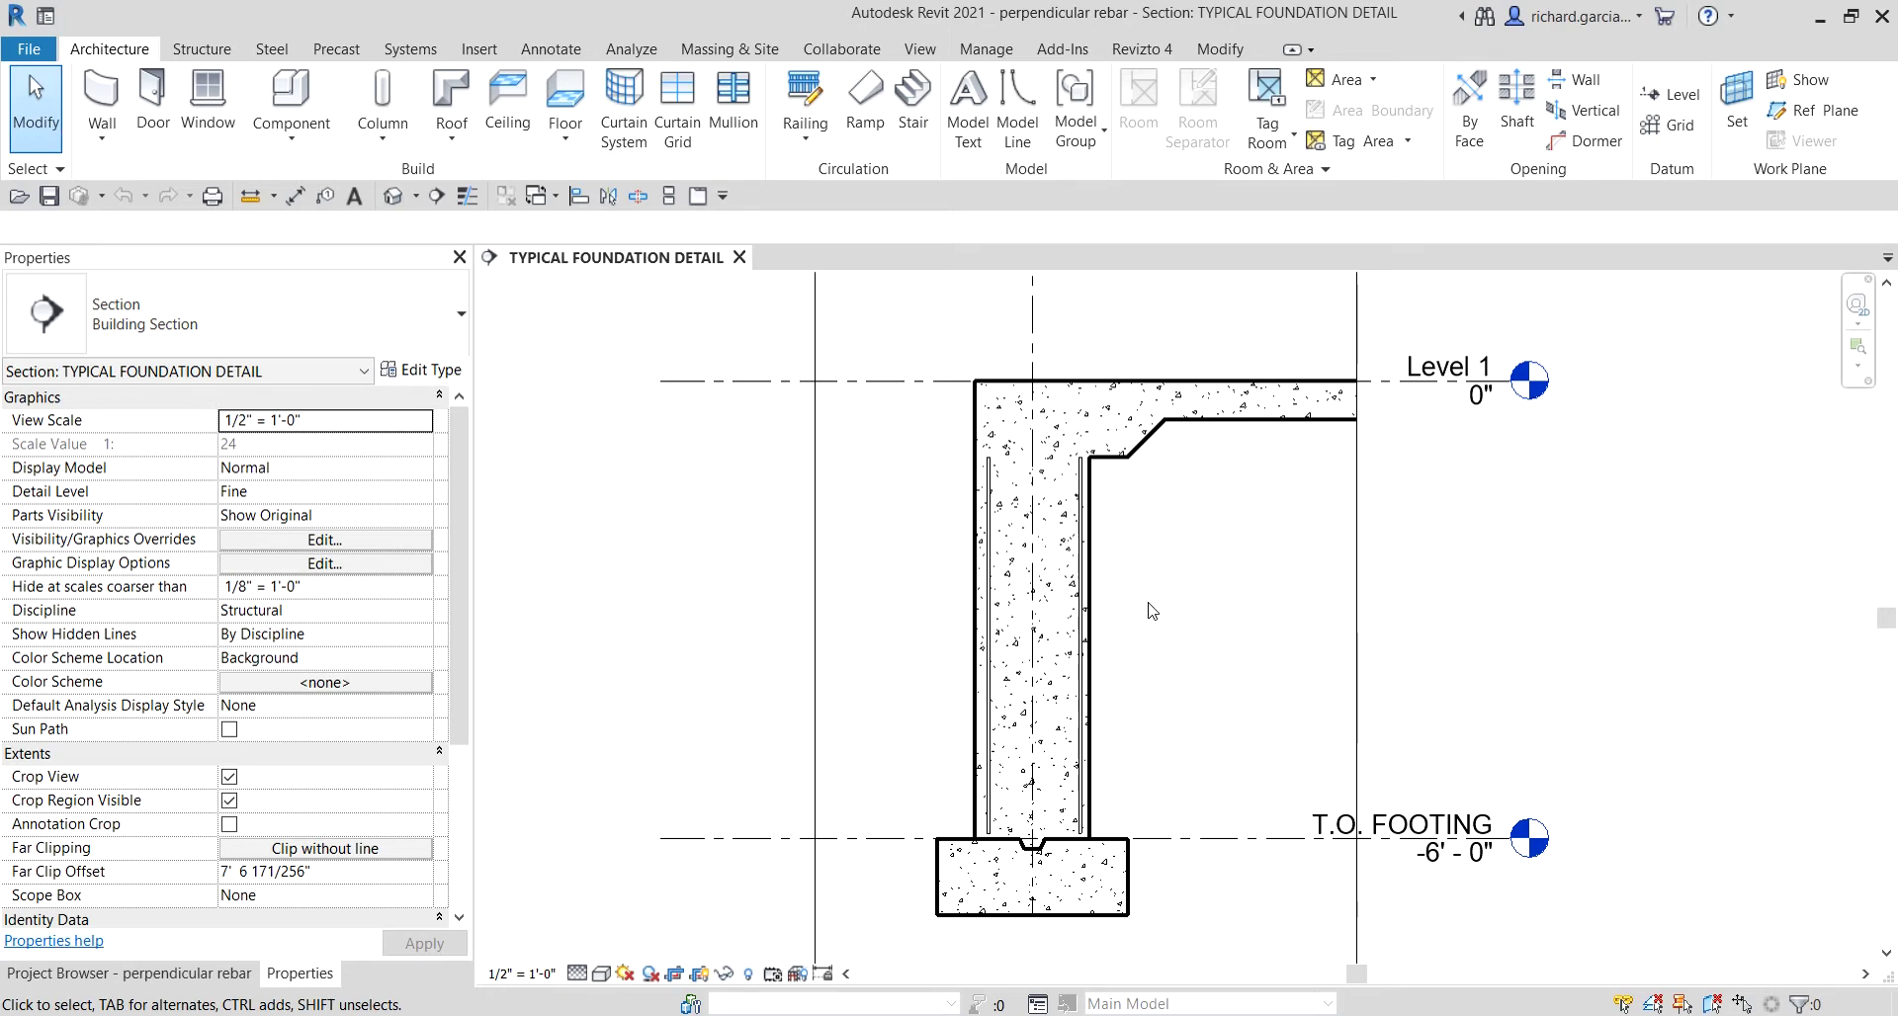
left_click(202, 49)
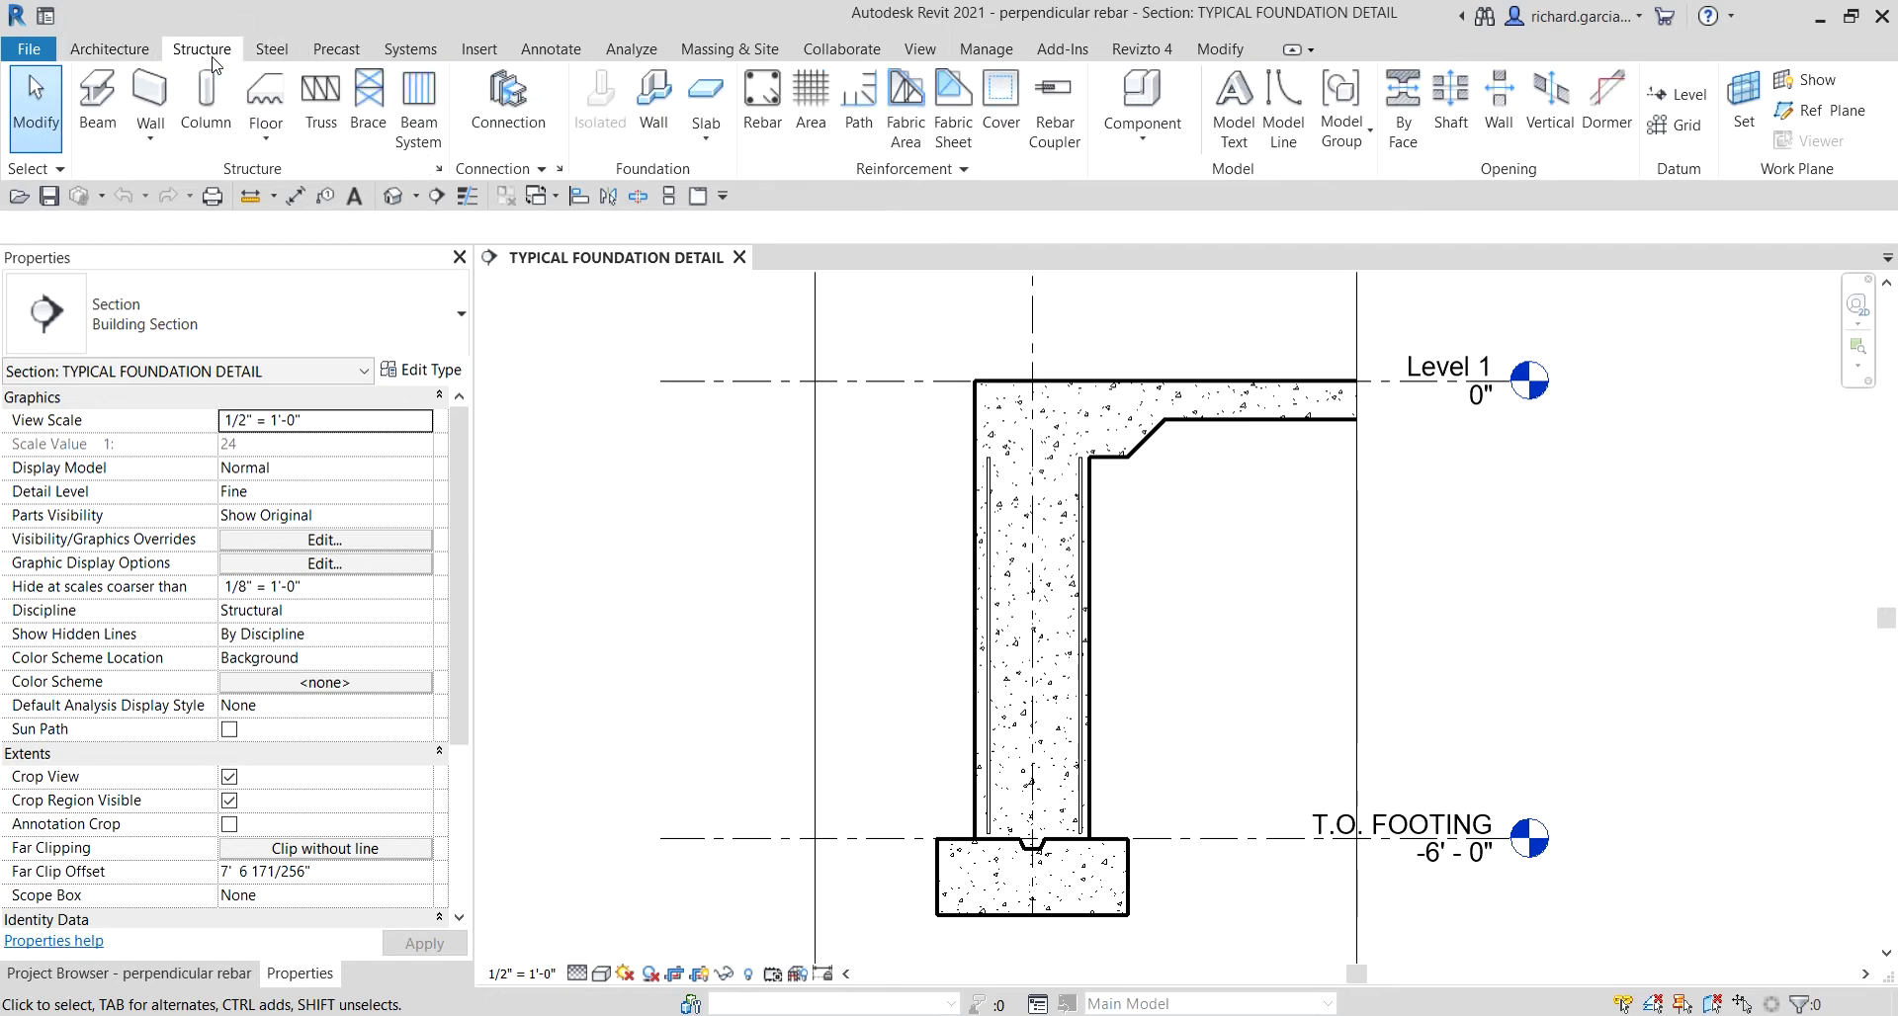
left_click(757, 96)
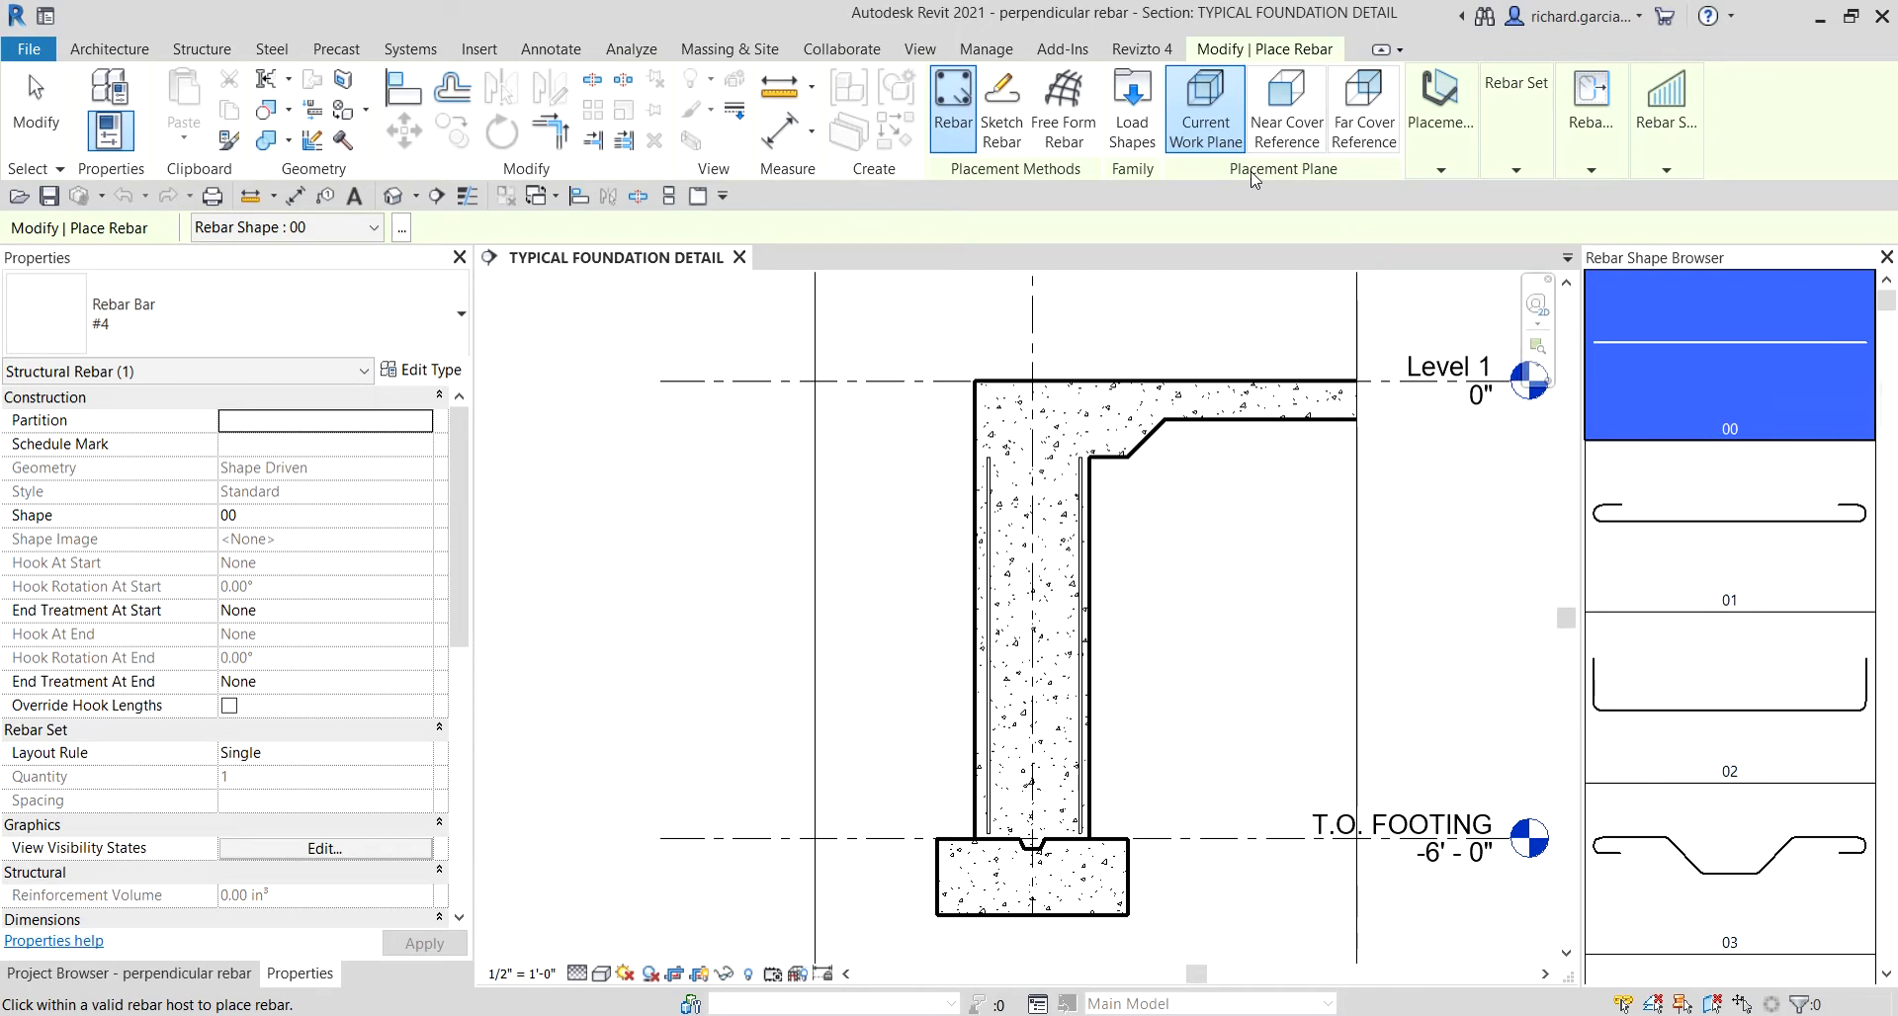
left_click(1440, 174)
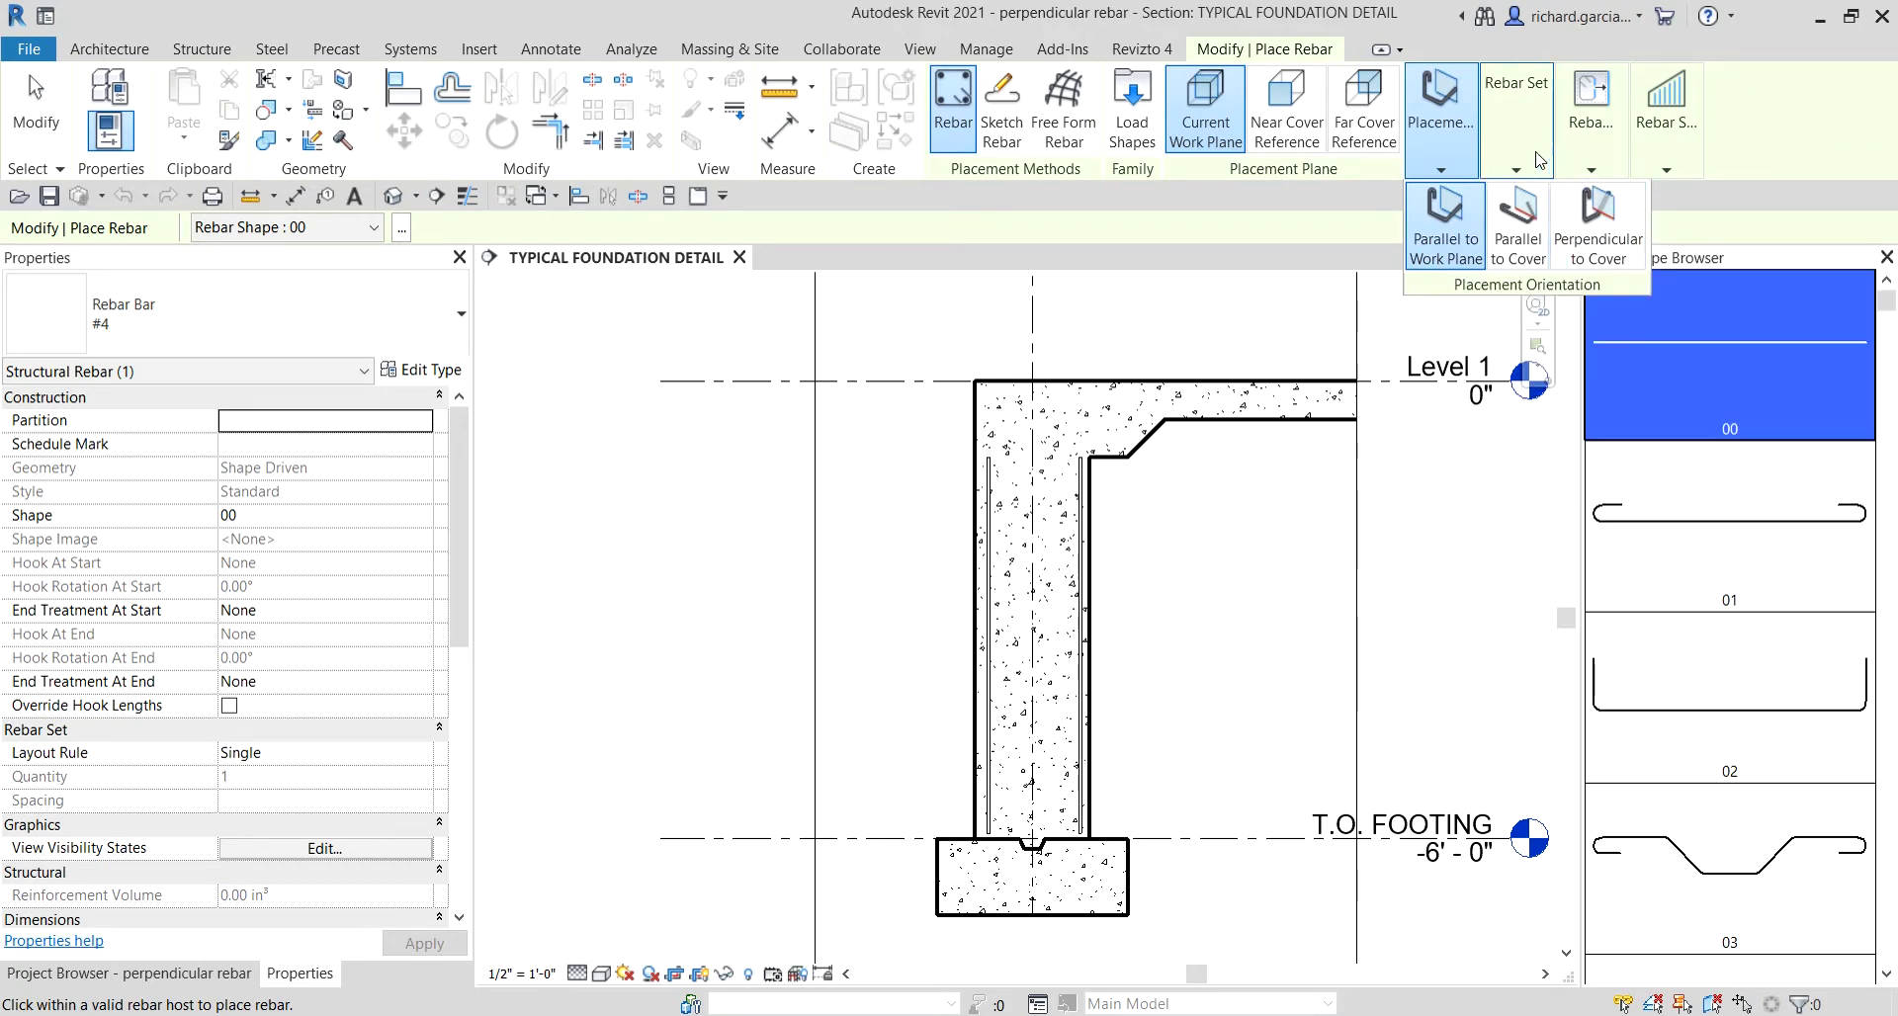
mouse_move(1602, 169)
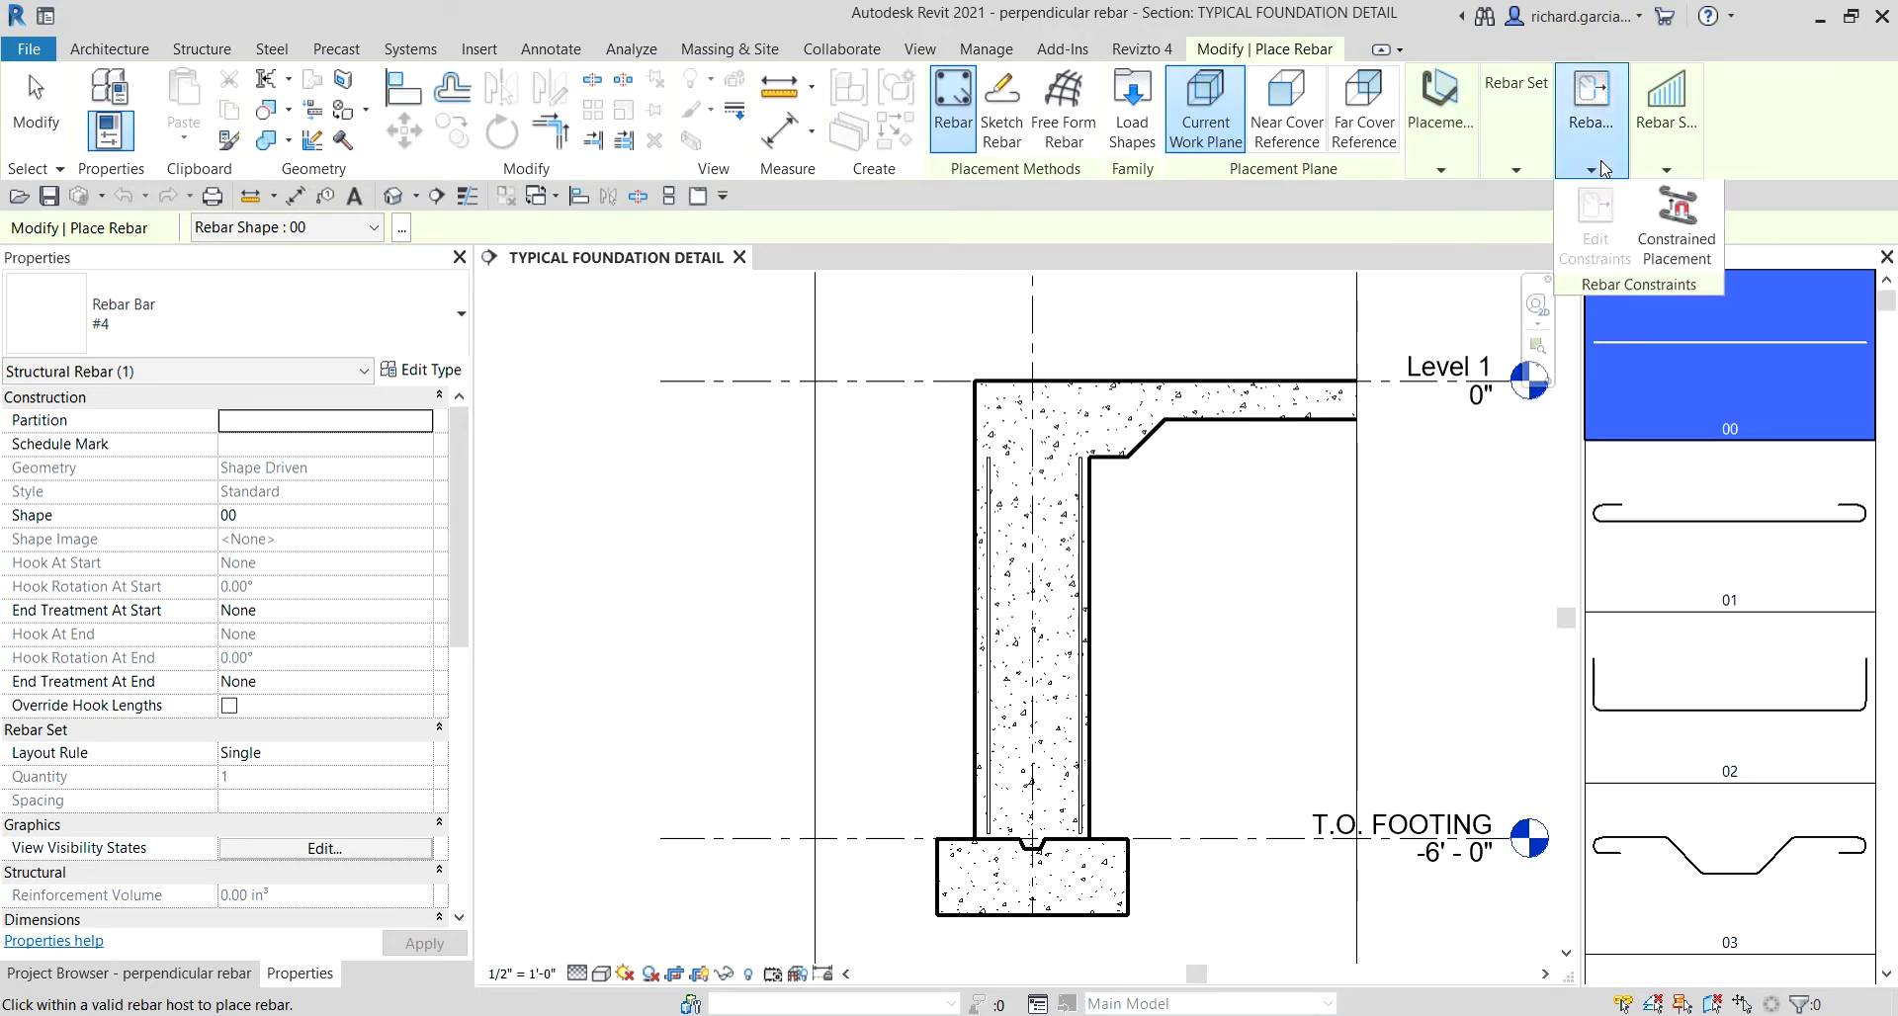
left_click(1455, 164)
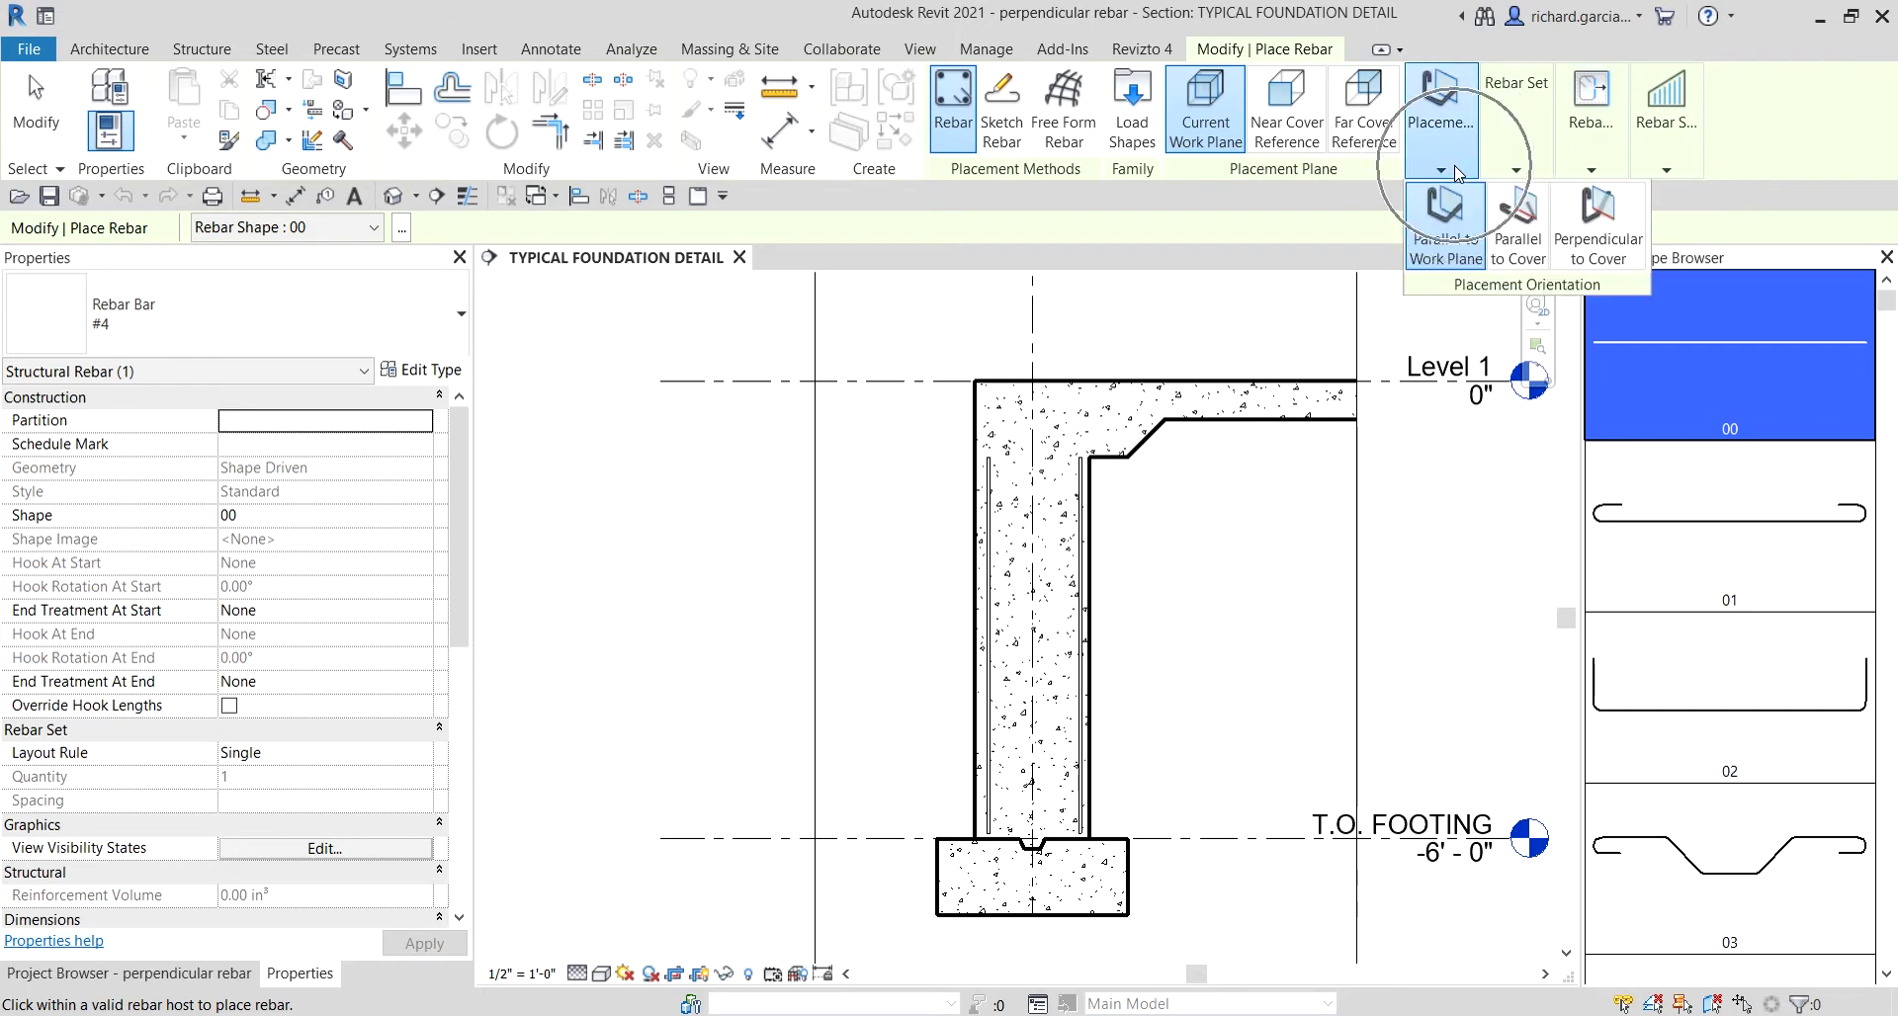
left_click(1601, 239)
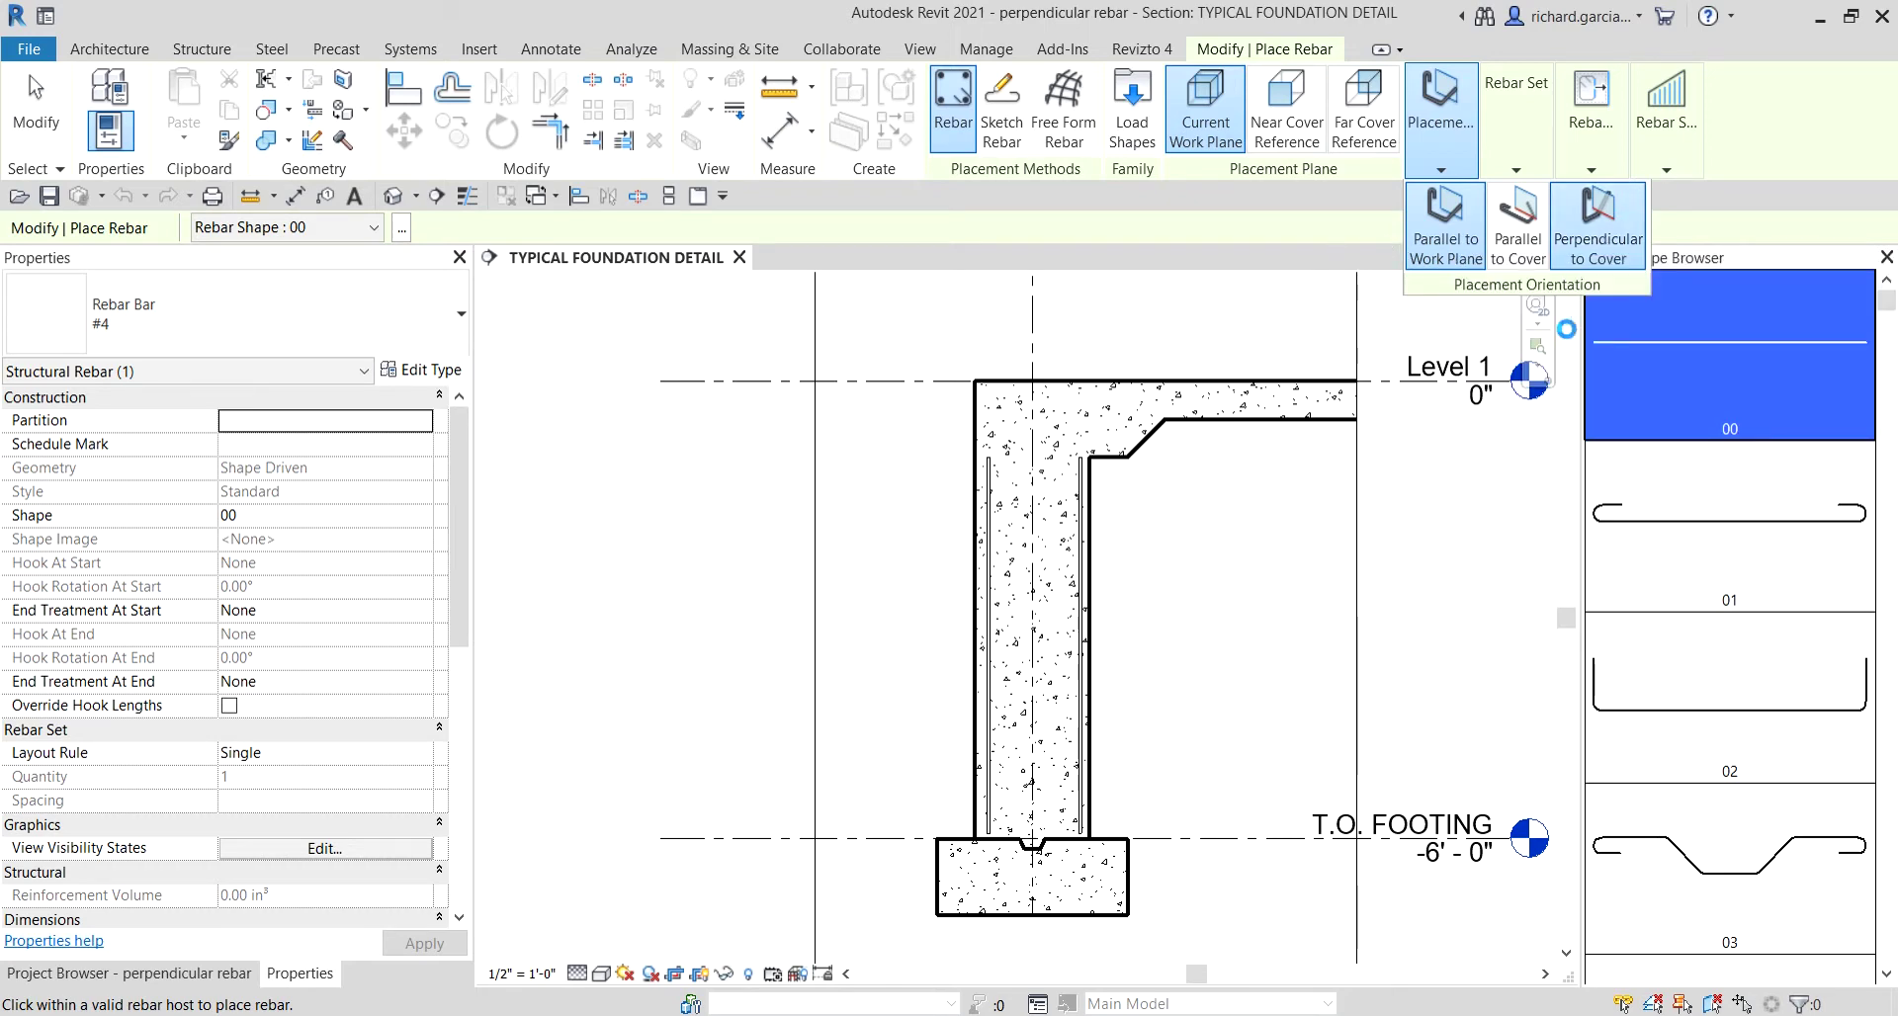
left_click(1599, 259)
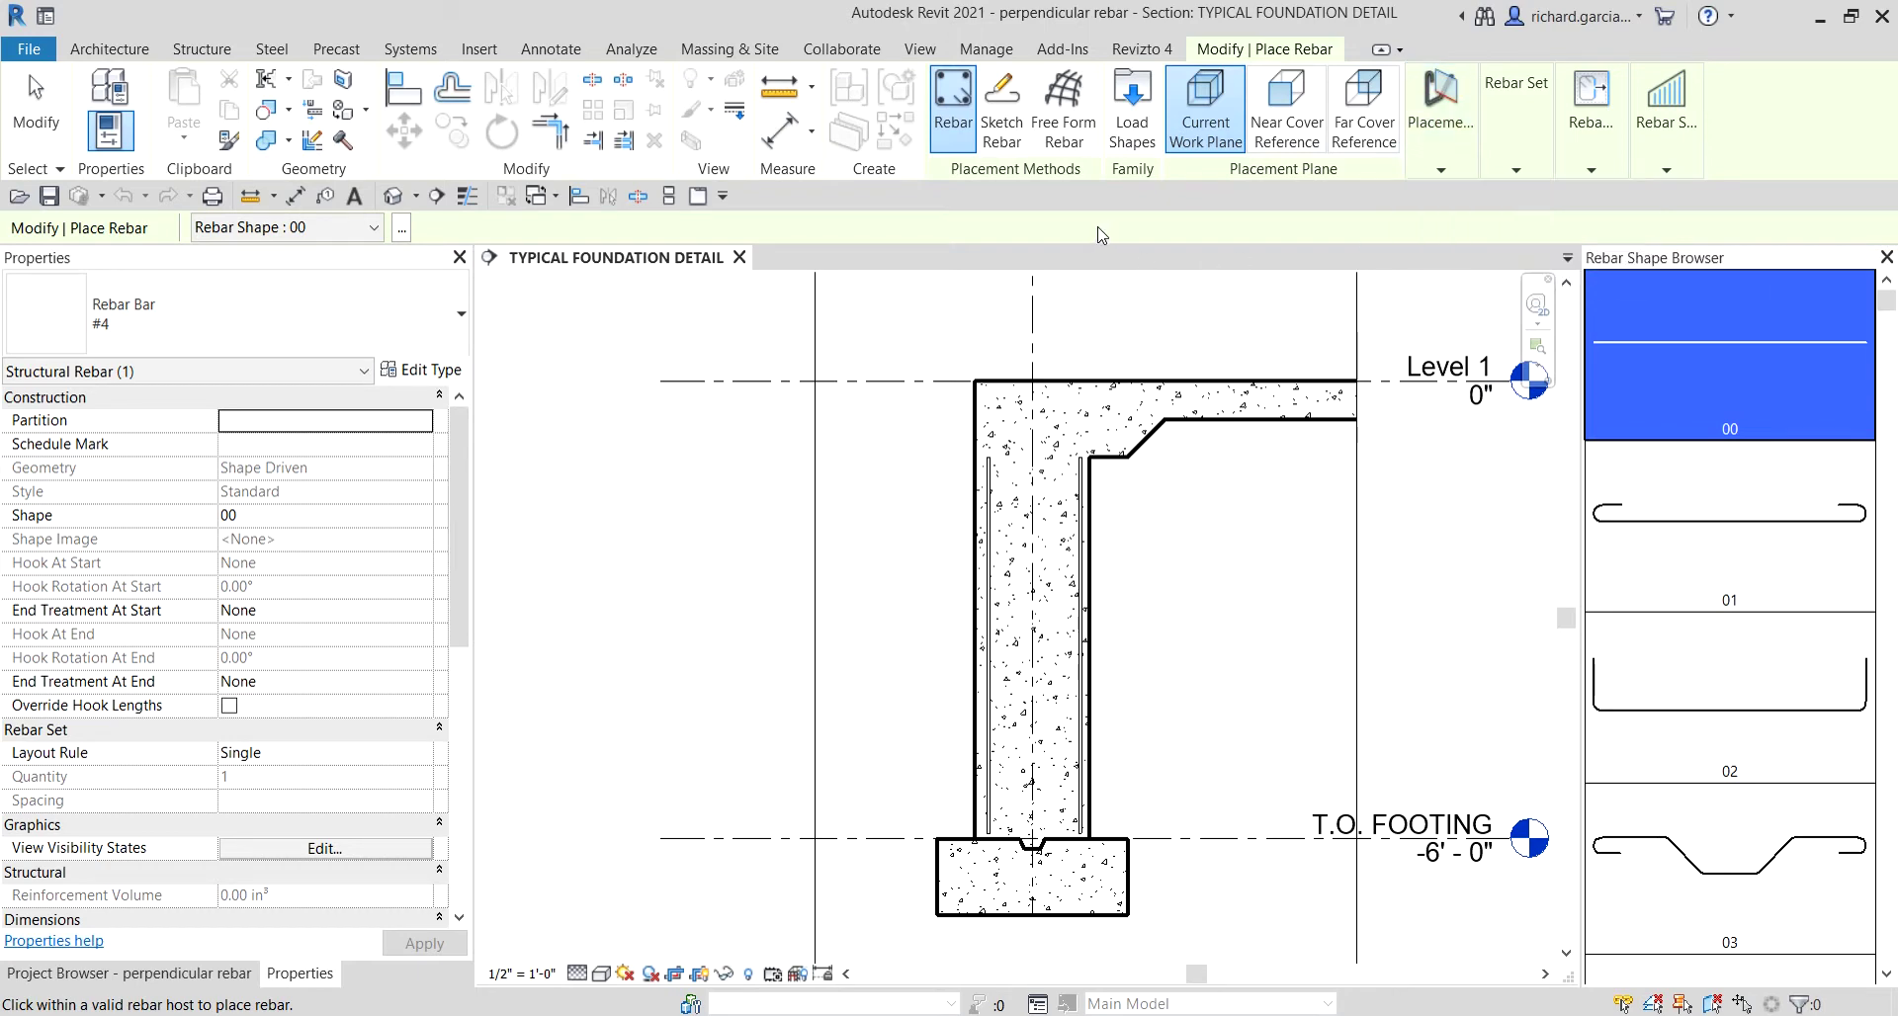
Step: Set the rebar set layout to Maximum Spacing with a spacing of 1' 0"
left_click(1514, 170)
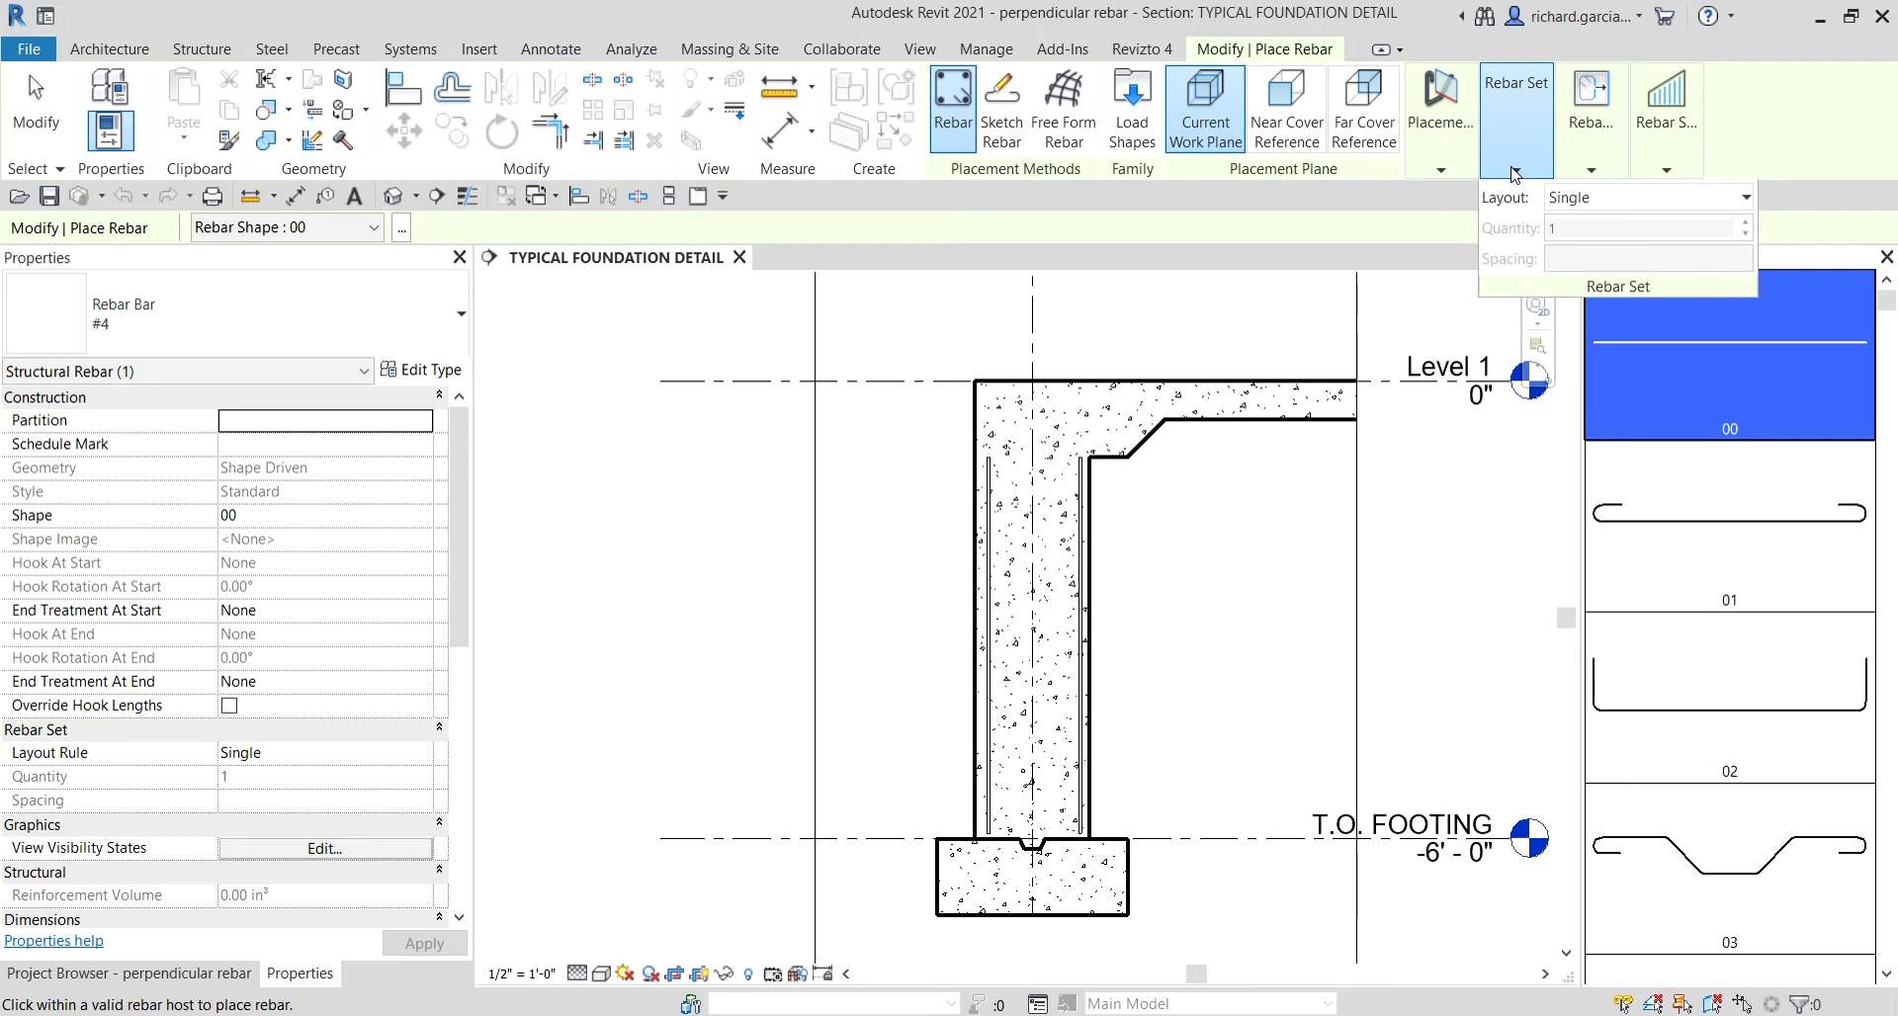
left_click(1588, 202)
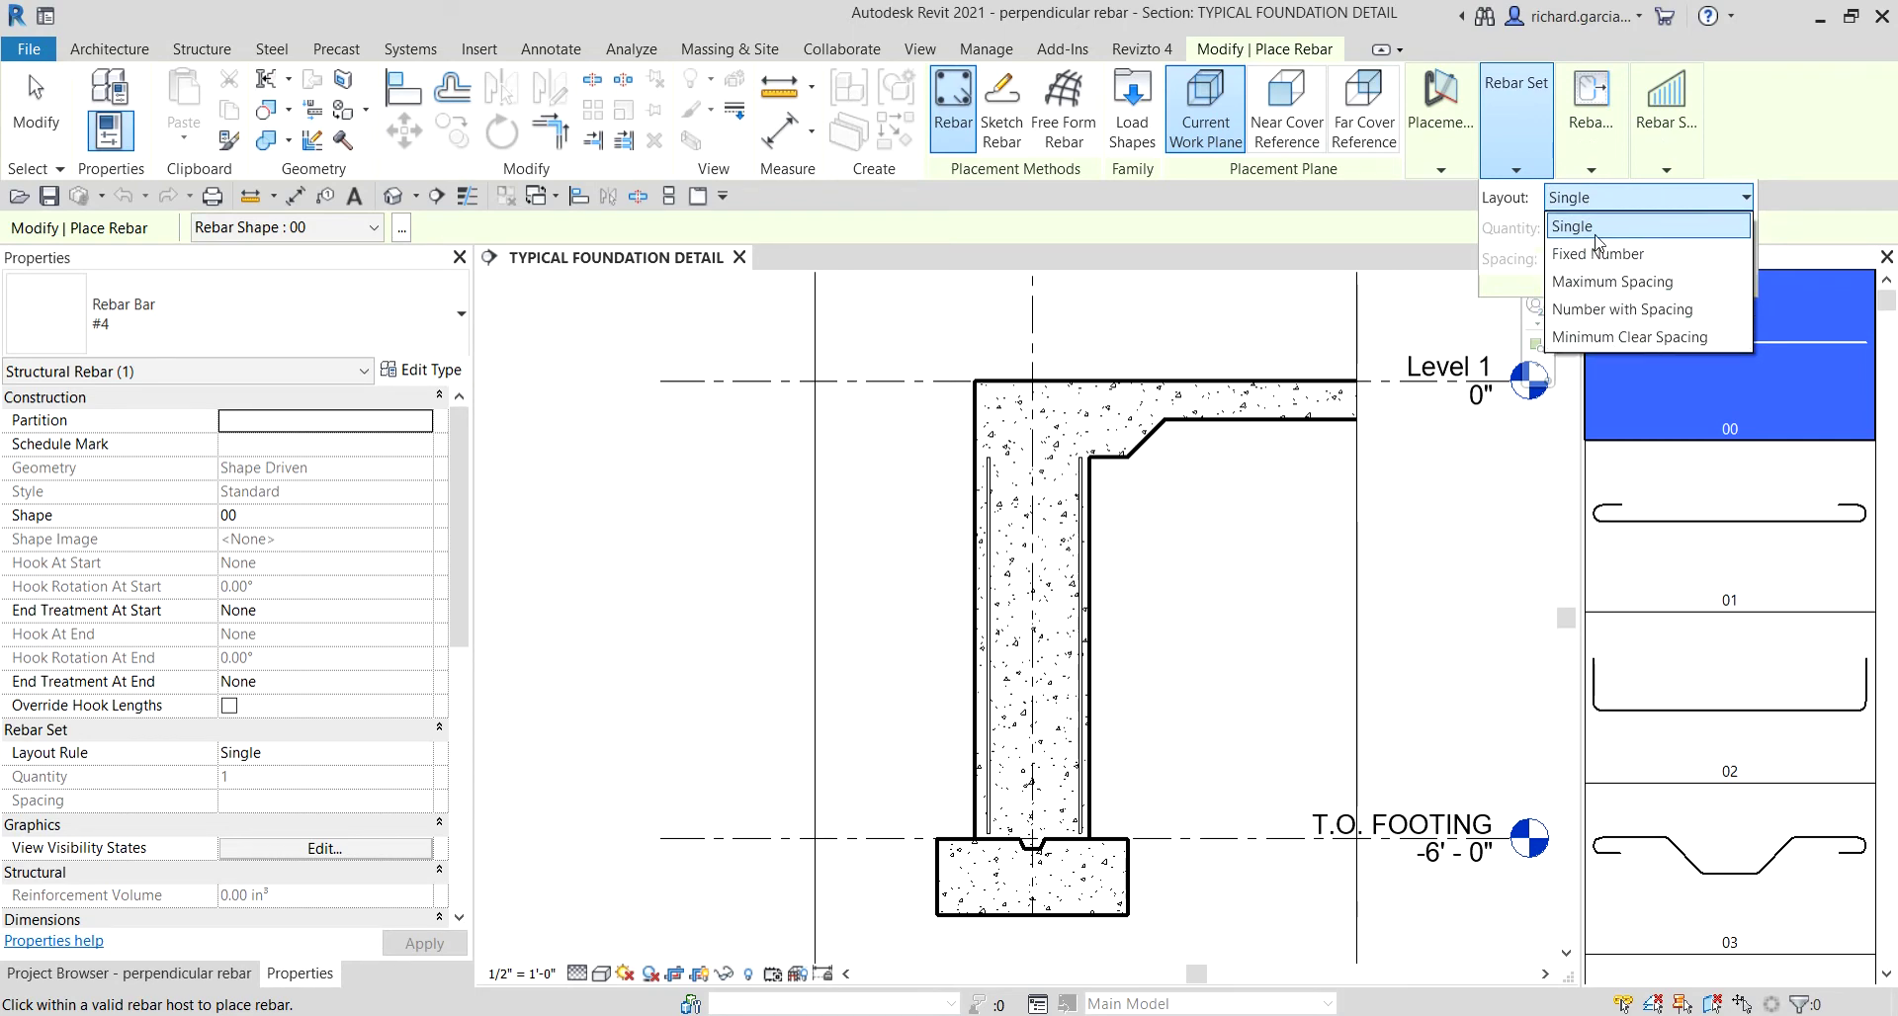
left_click(1607, 283)
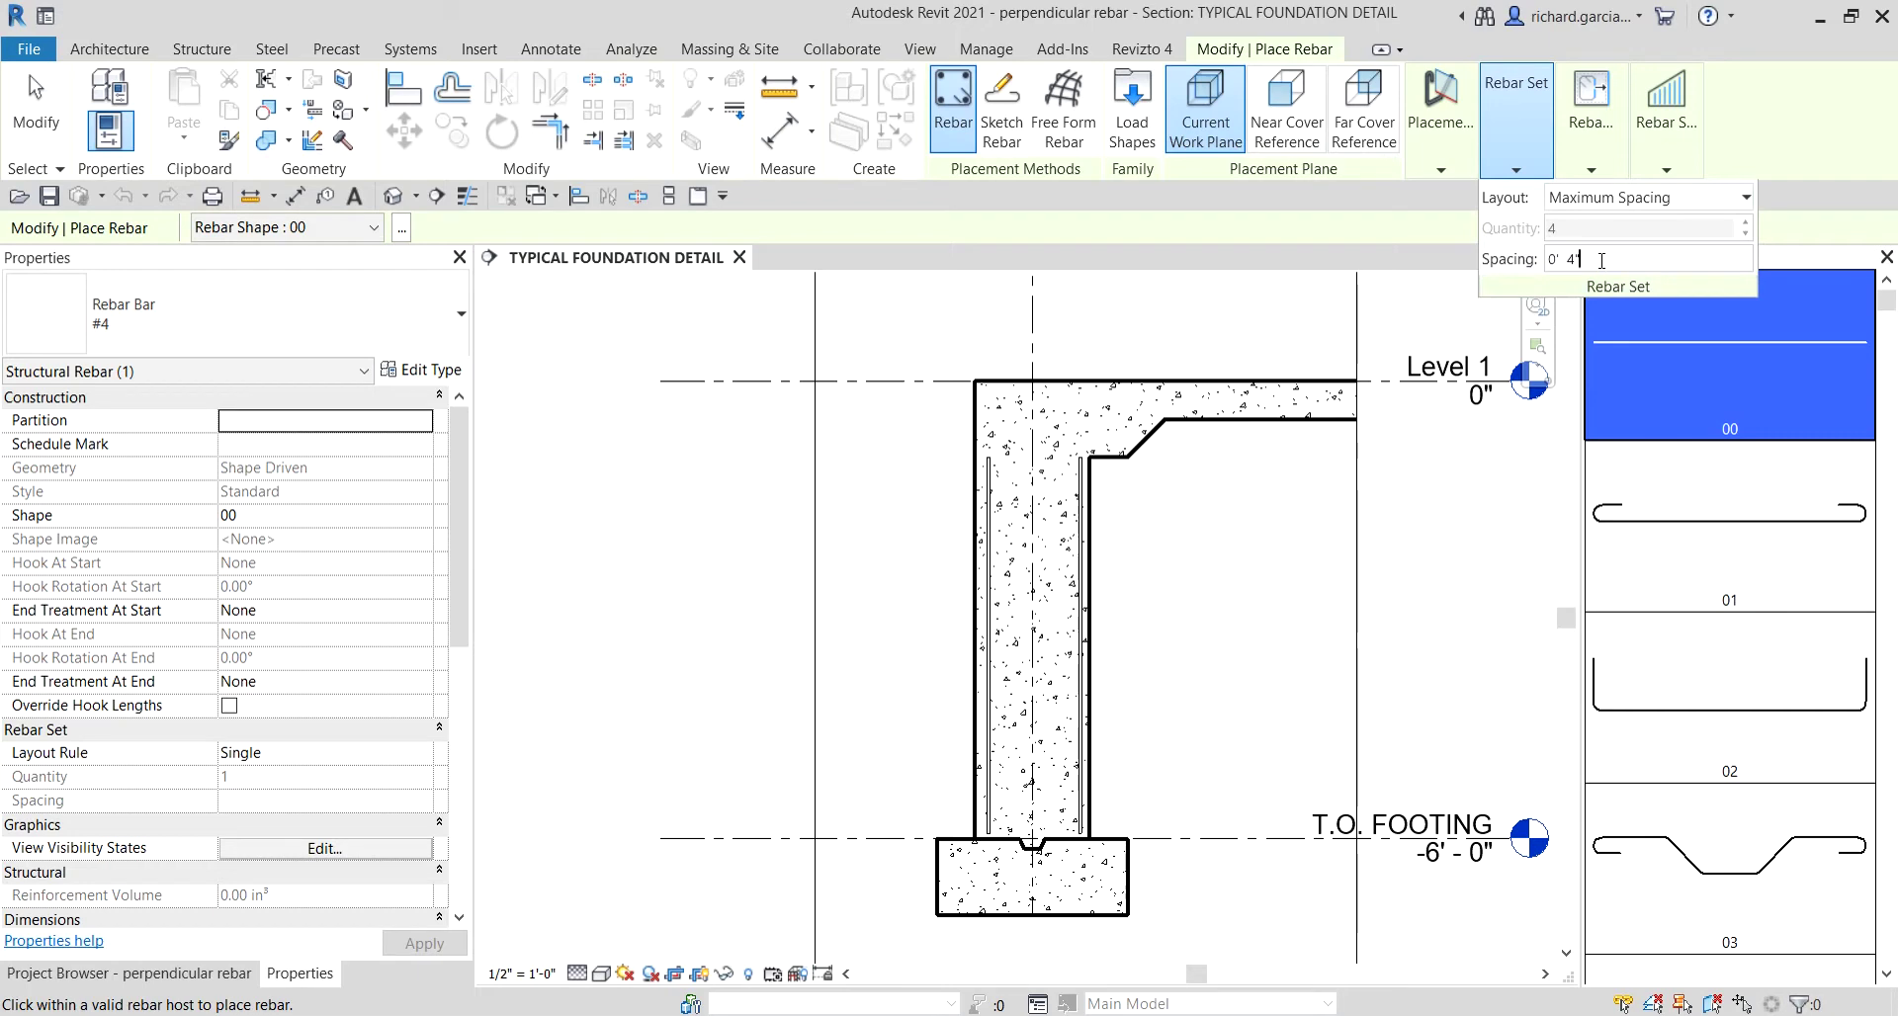
key("Return")
type("1")
key("Return")
scroll(1034, 470, "up", 4)
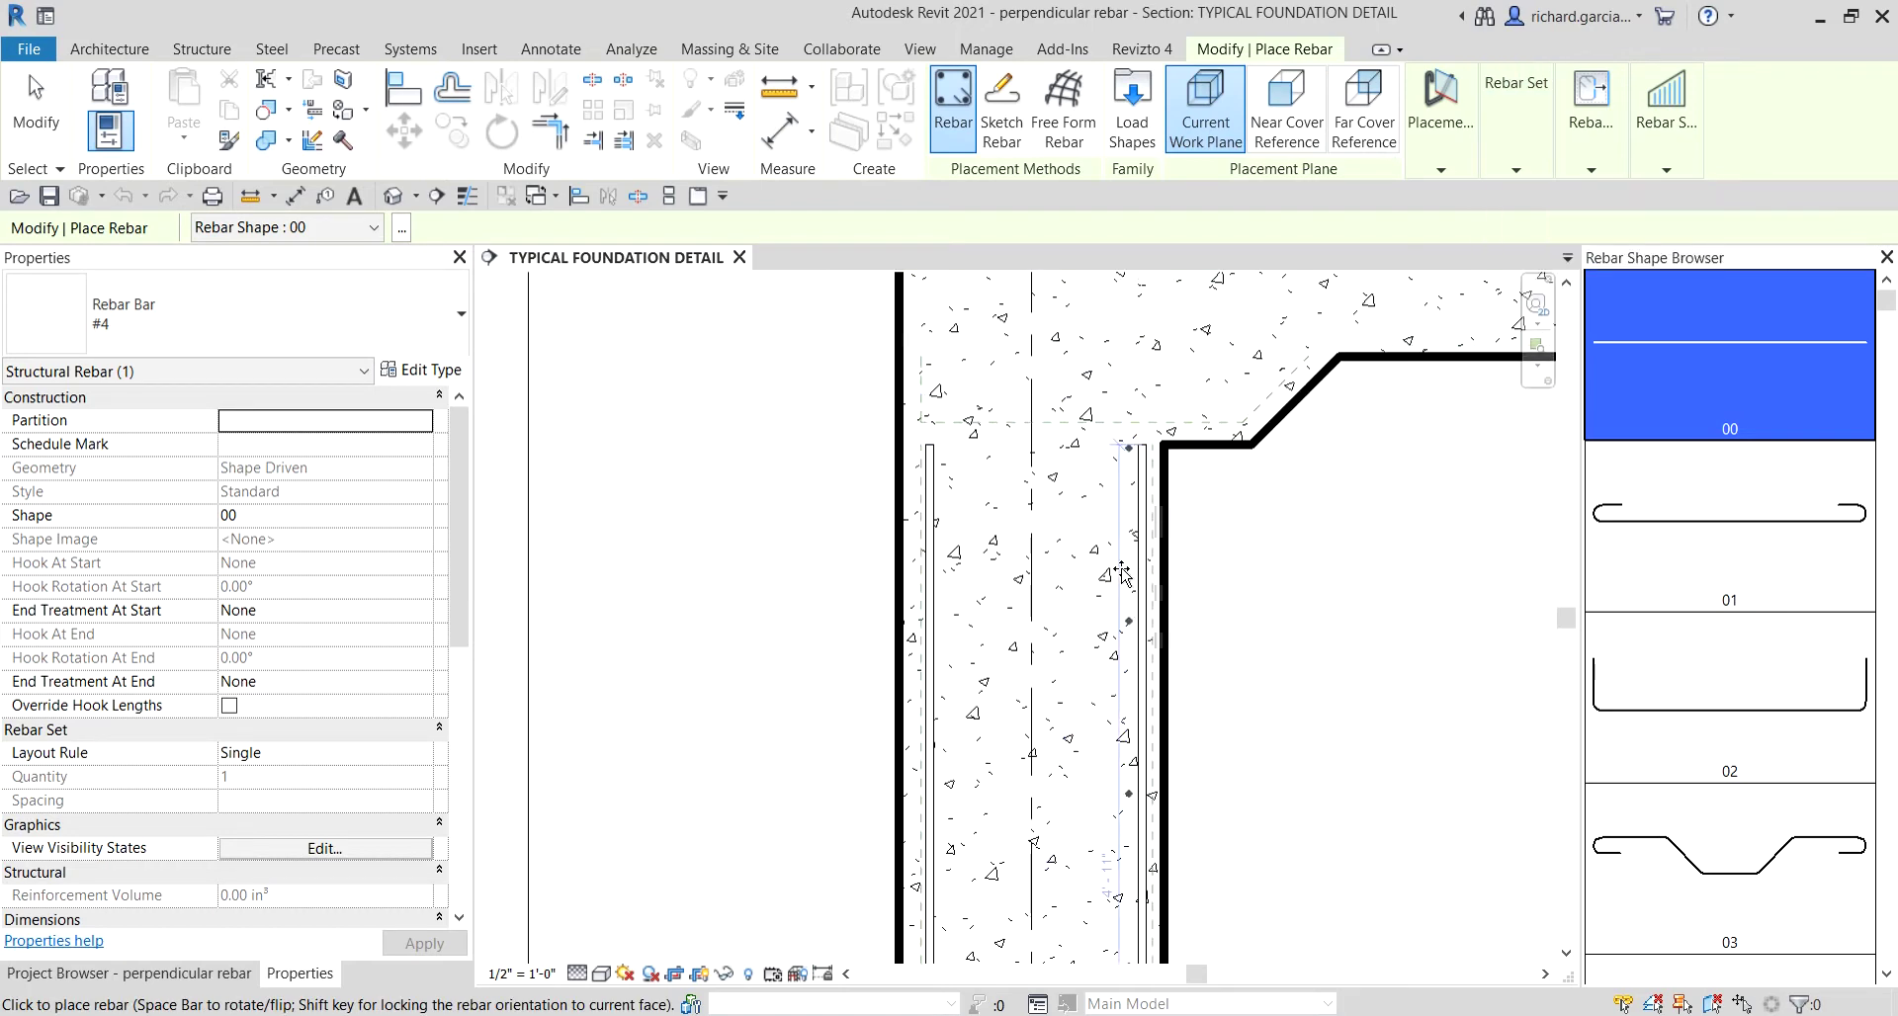
left_click(1117, 568)
Step: Preview the perpendicular rebar set's placement in the foundation wall and in the slab at Level 1
scroll(1100, 395, "down", 4)
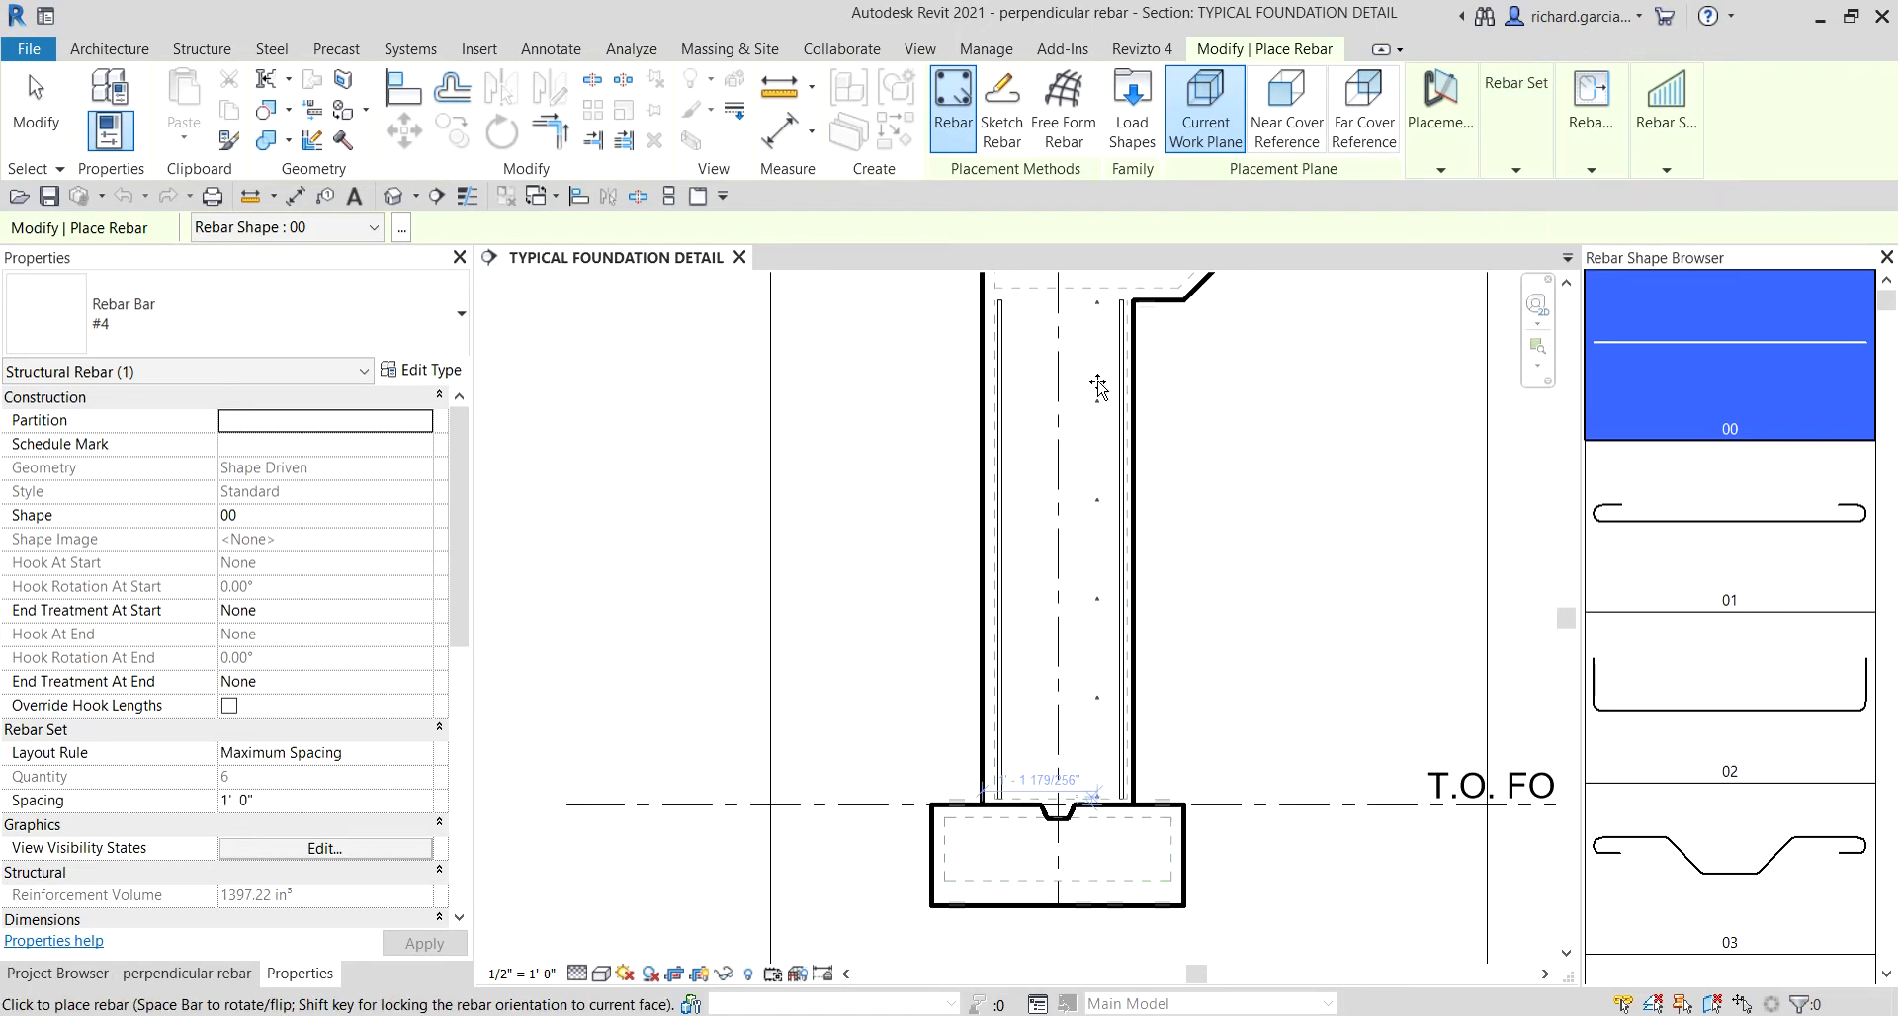
scroll(1098, 388, "up", 3)
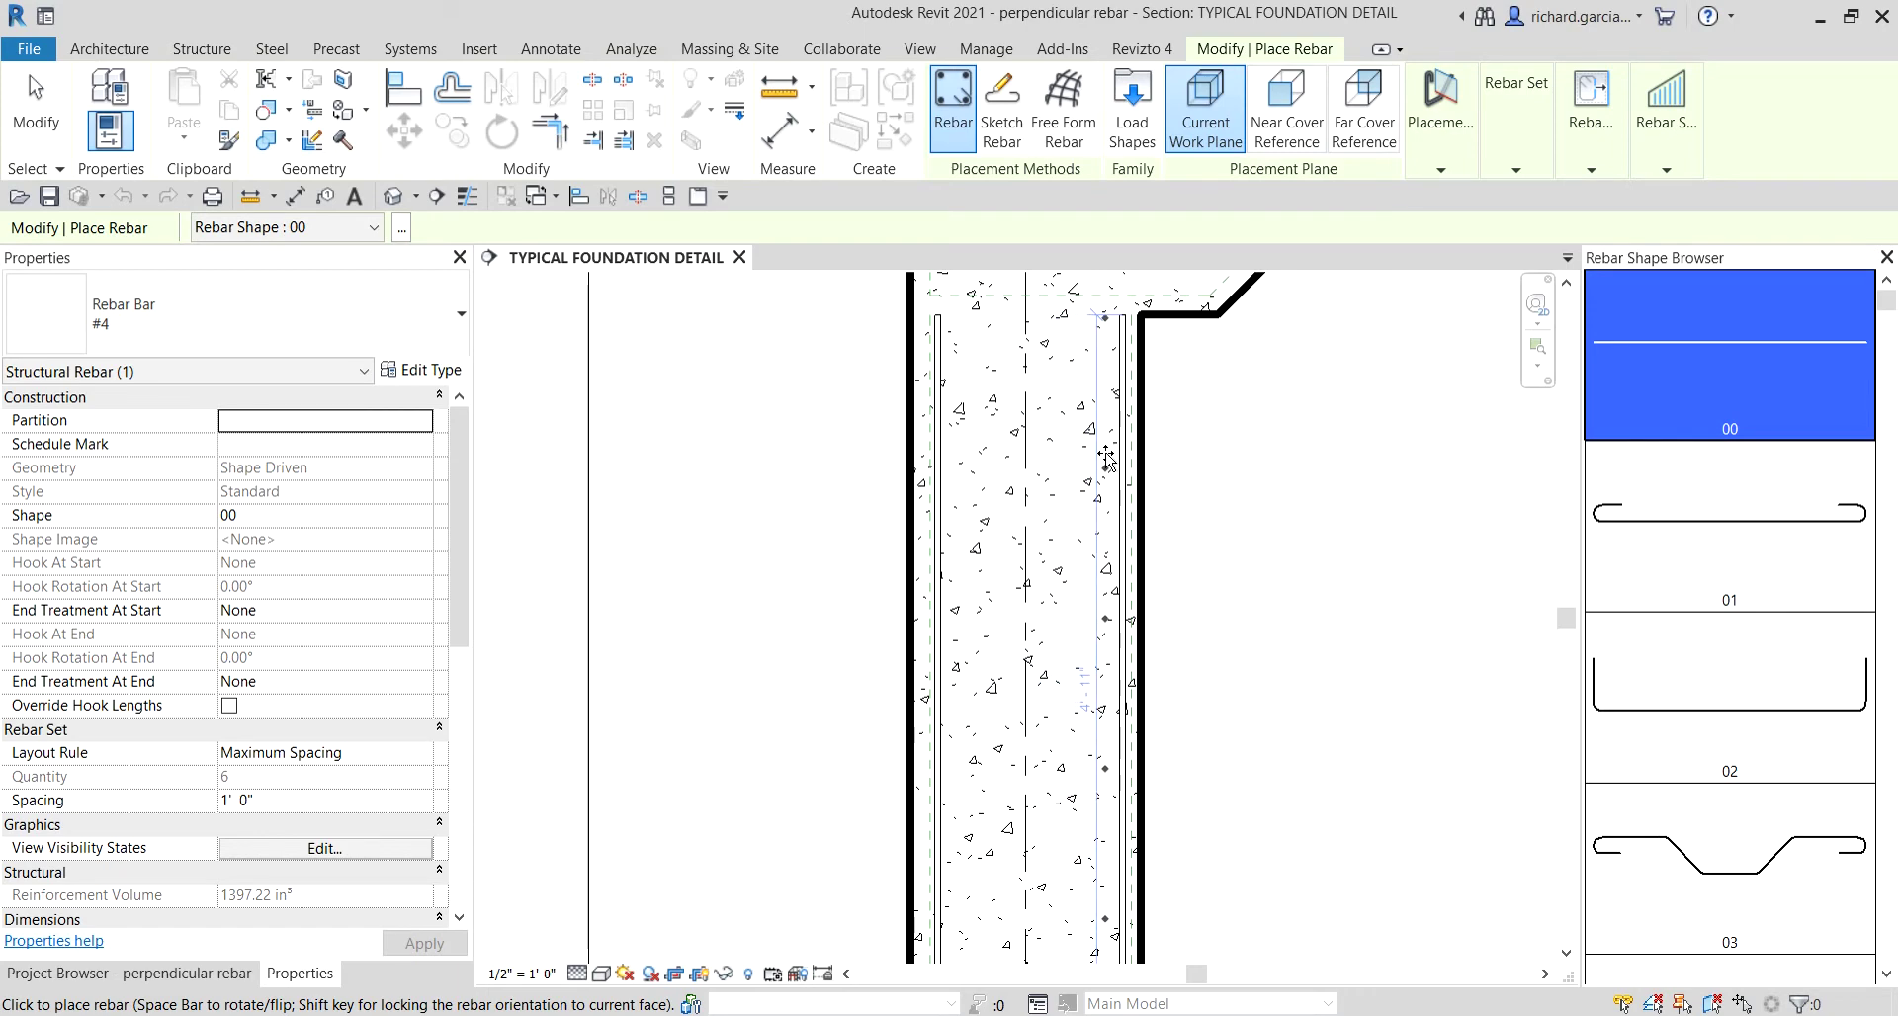
scroll(1084, 458, "down", 1)
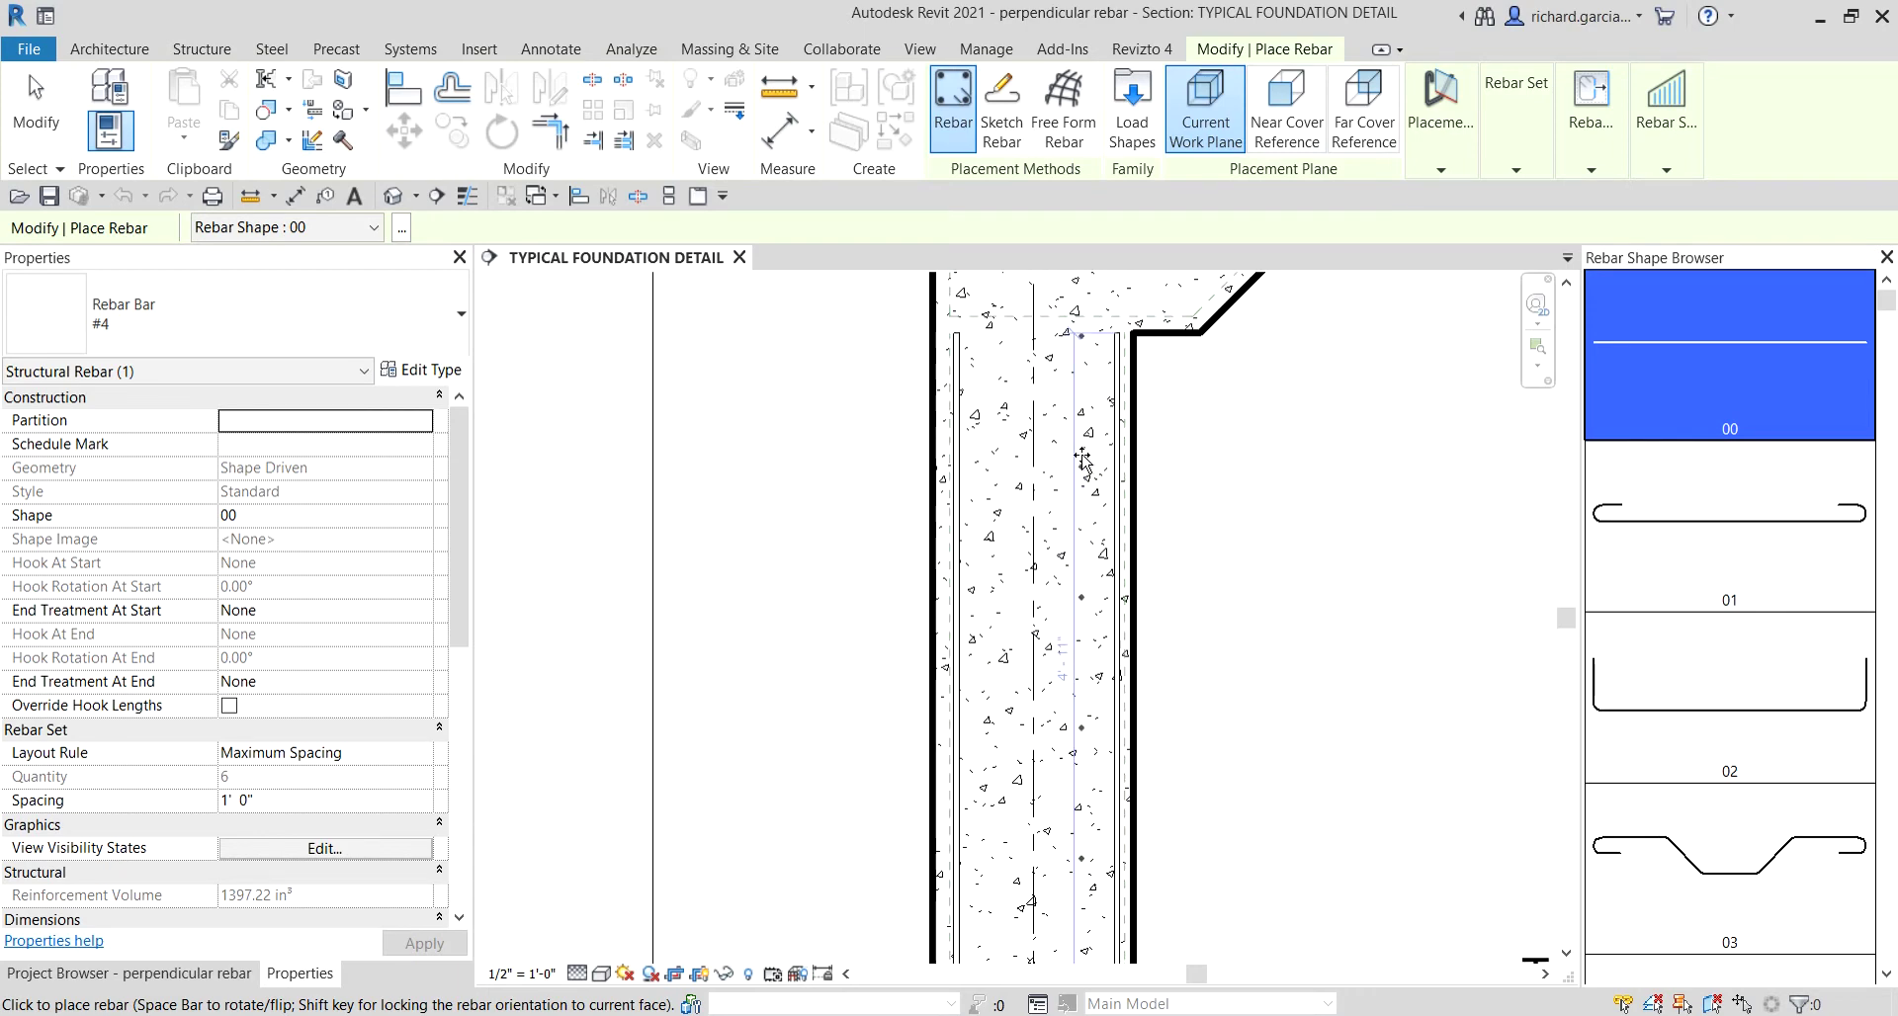
middle_click_drag(1084, 459, 1085, 610)
scroll(1084, 610, "up", 2)
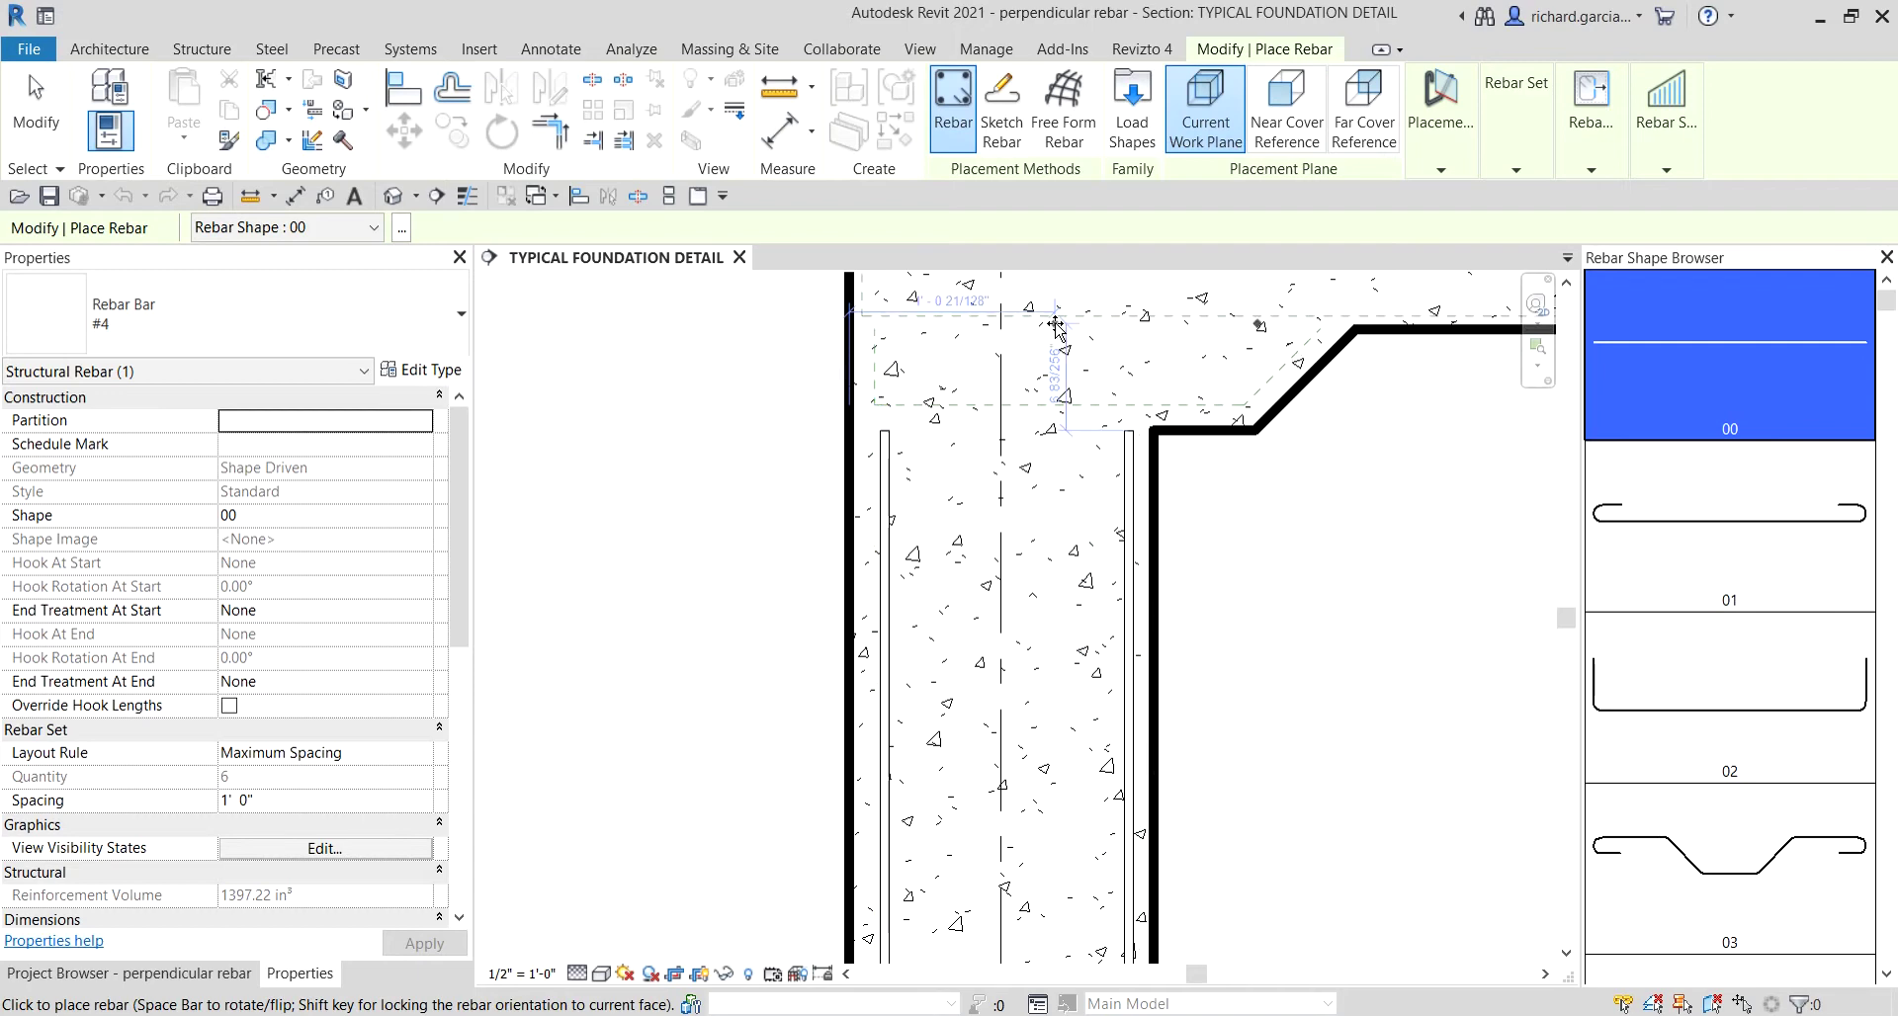
middle_click_drag(1067, 351, 981, 558)
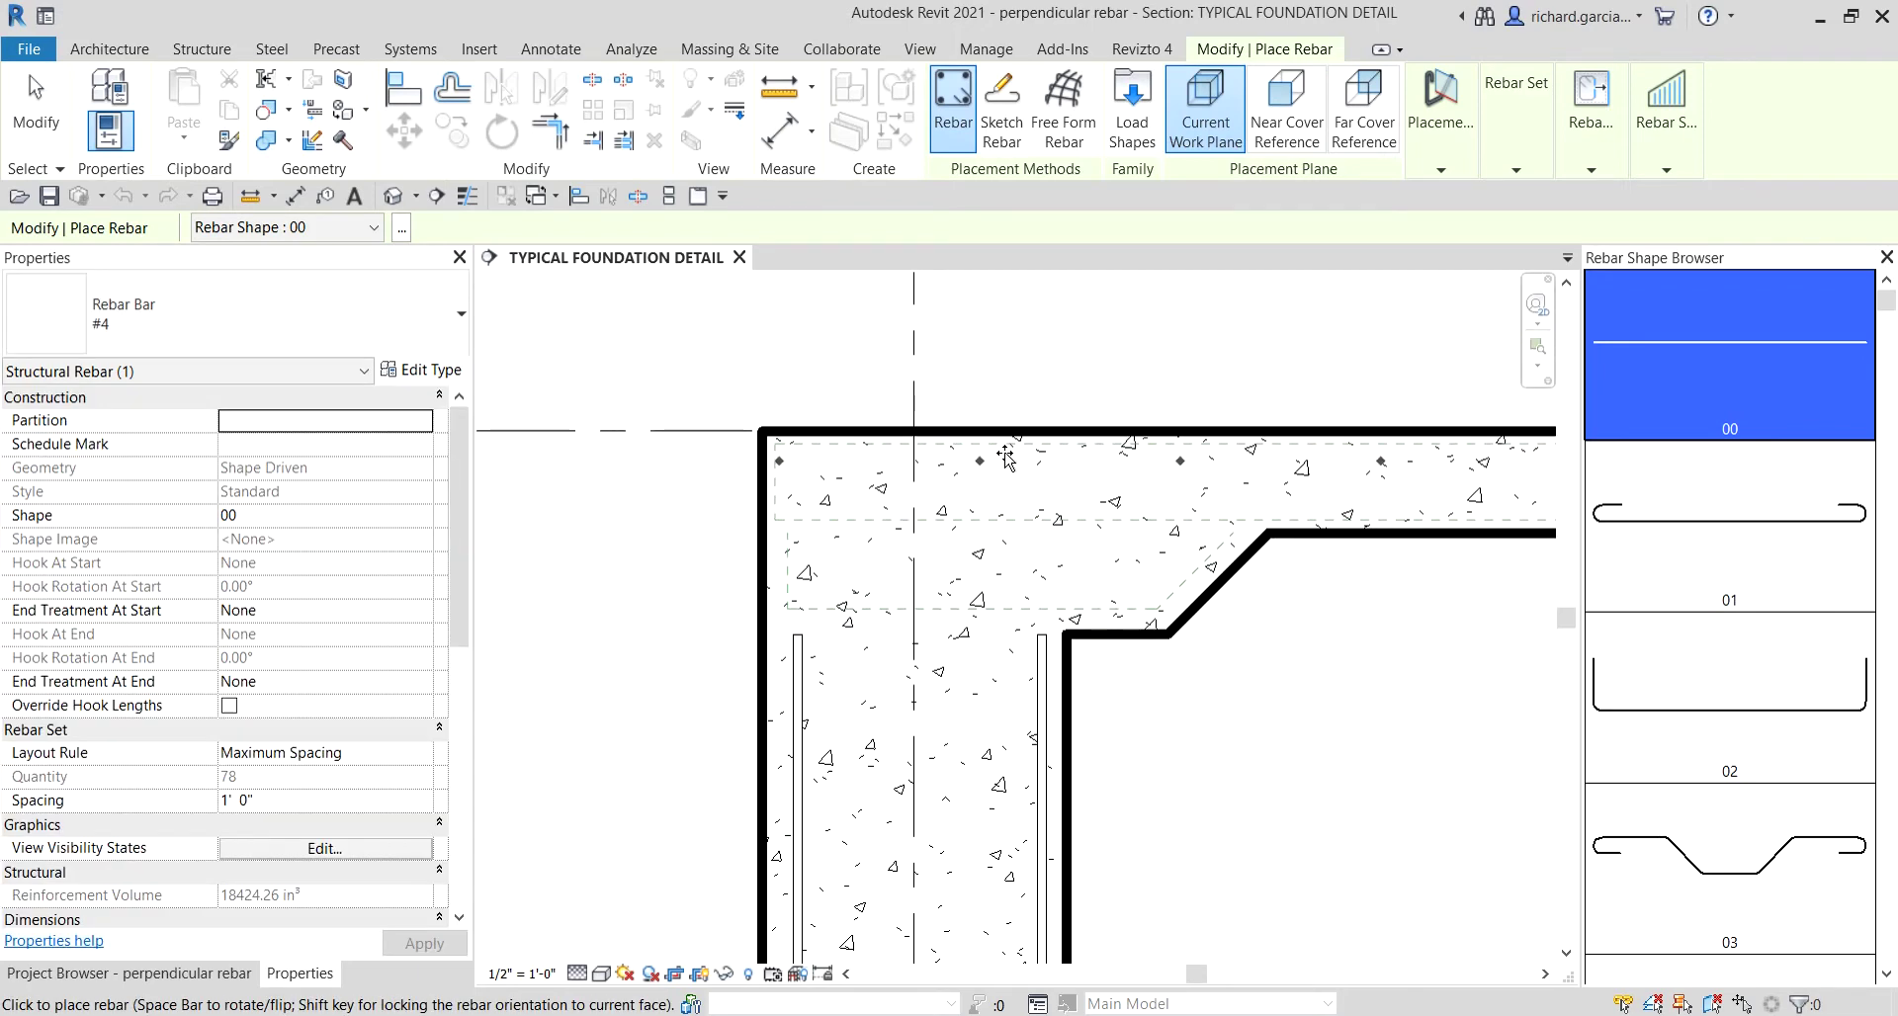
scroll(1008, 463, "down", 2)
middle_click_drag(1009, 463, 928, 476)
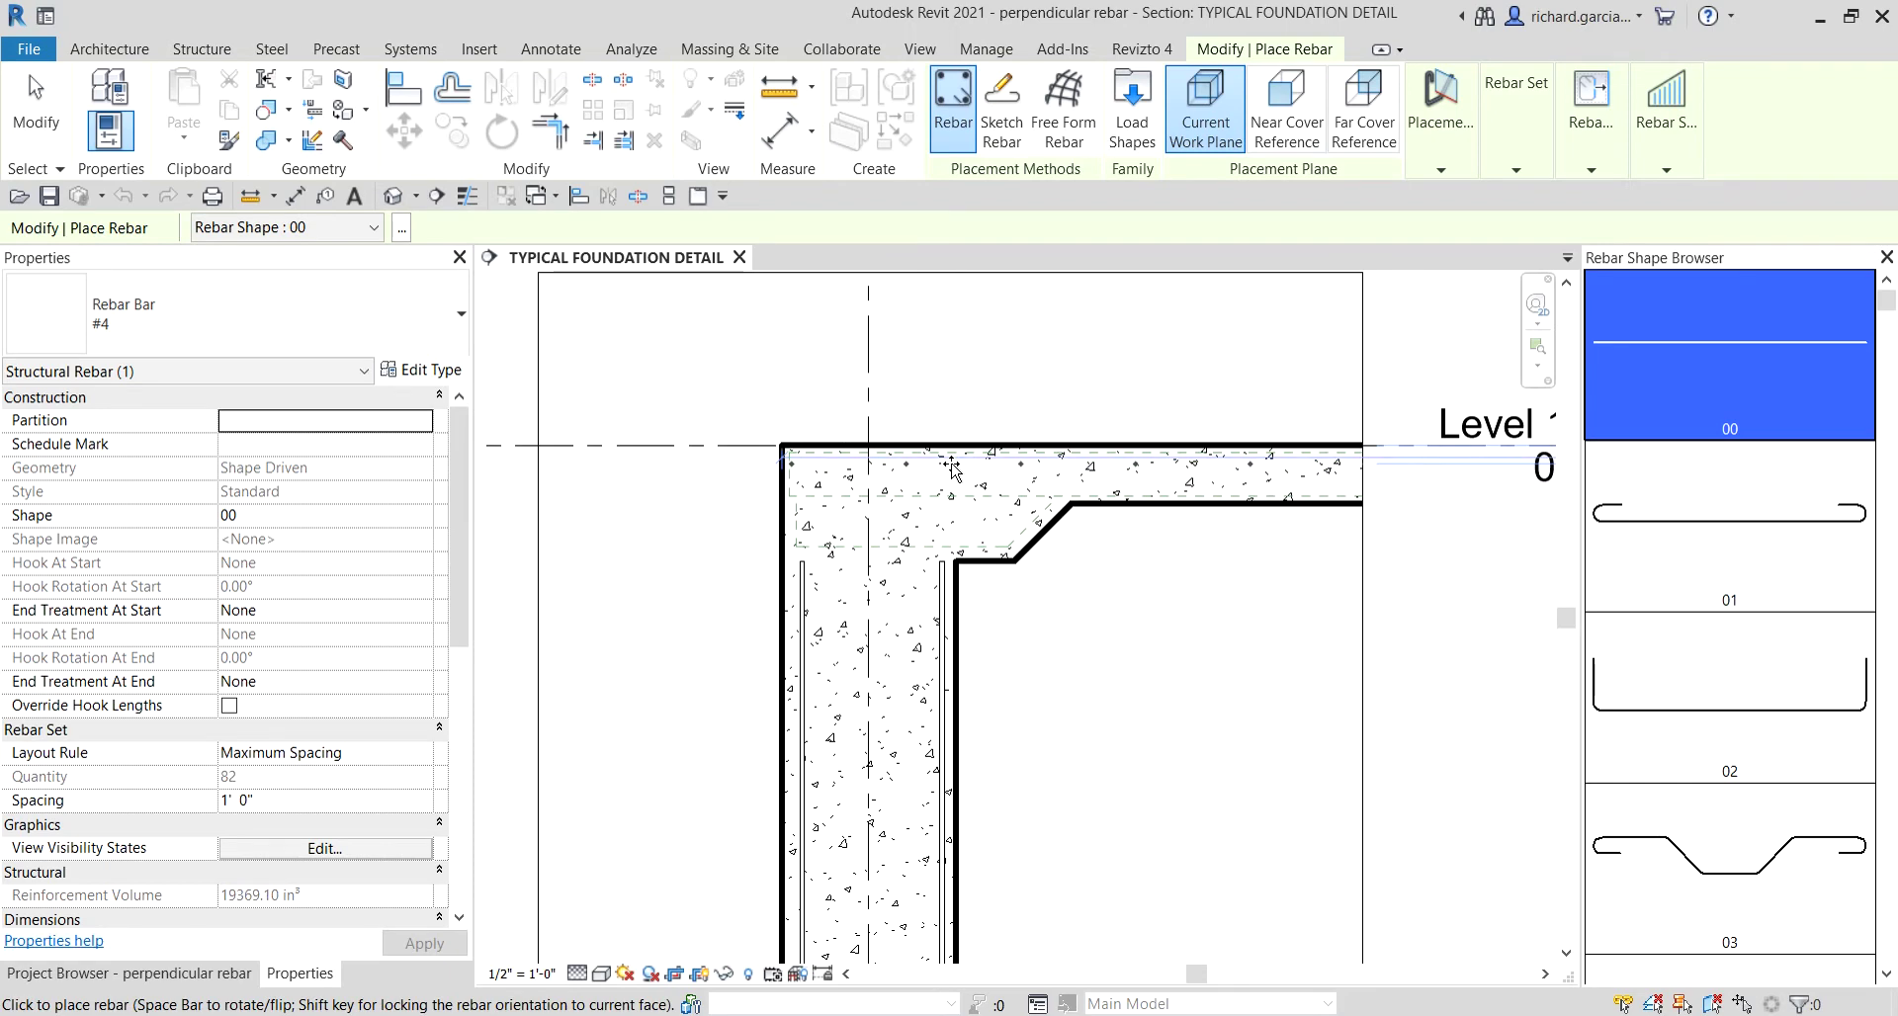
scroll(951, 465, "up", 2)
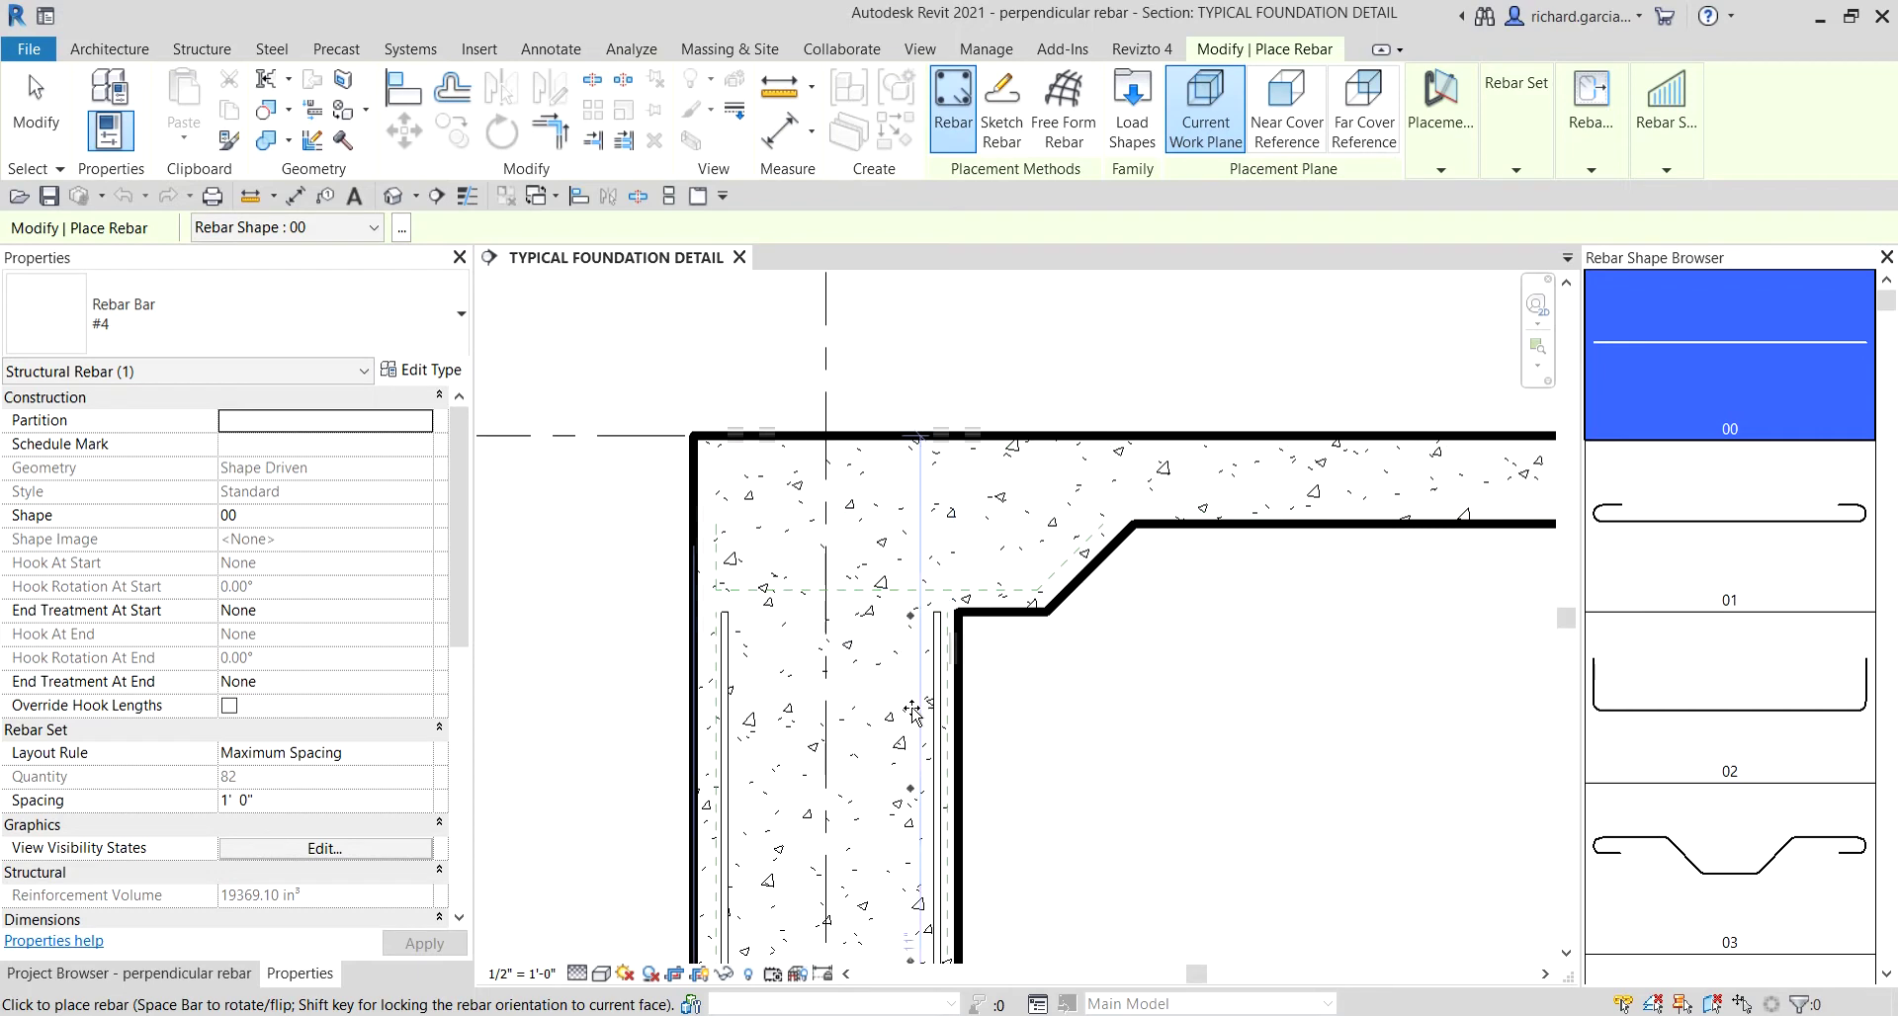
Step: Place the #4 shape 00 rebar set in the wall, just inside the vertical bar nearest the haunch, and end rebar placement
middle_click_drag(912, 710, 912, 440)
scroll(912, 435, "down", 1)
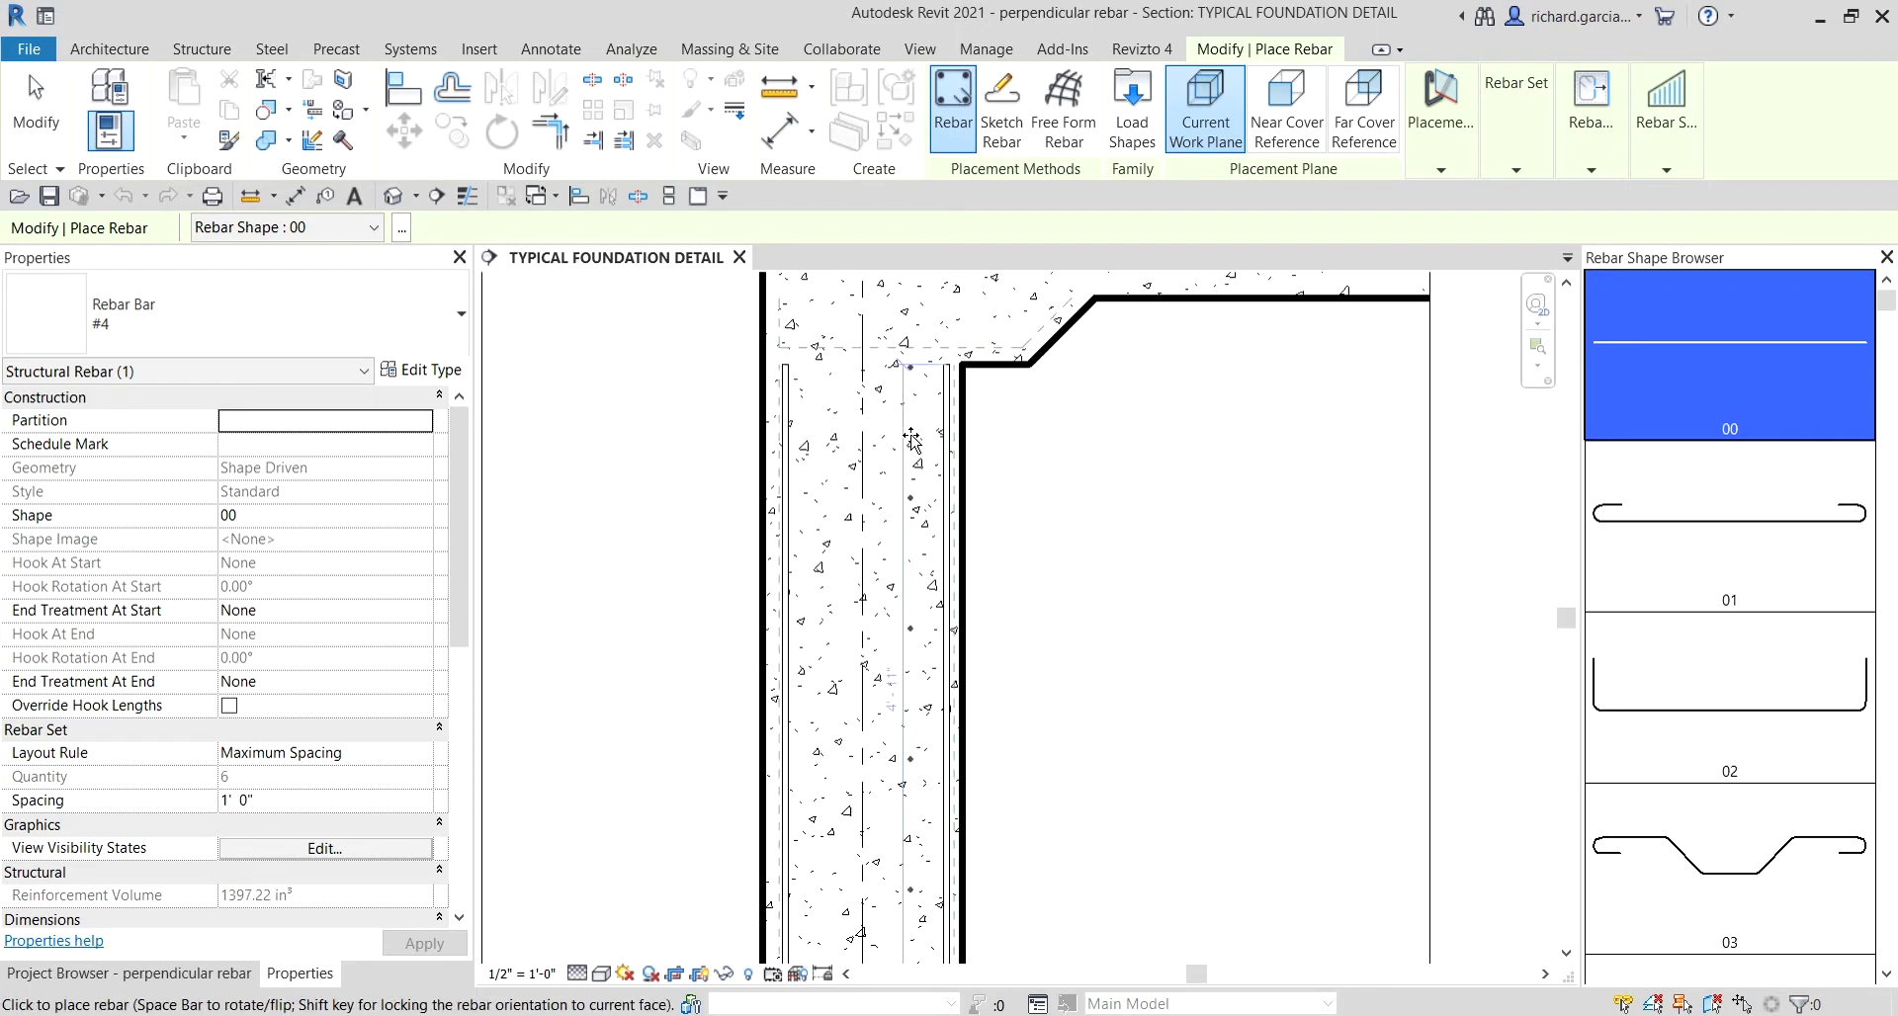
scroll(911, 438, "up", 5)
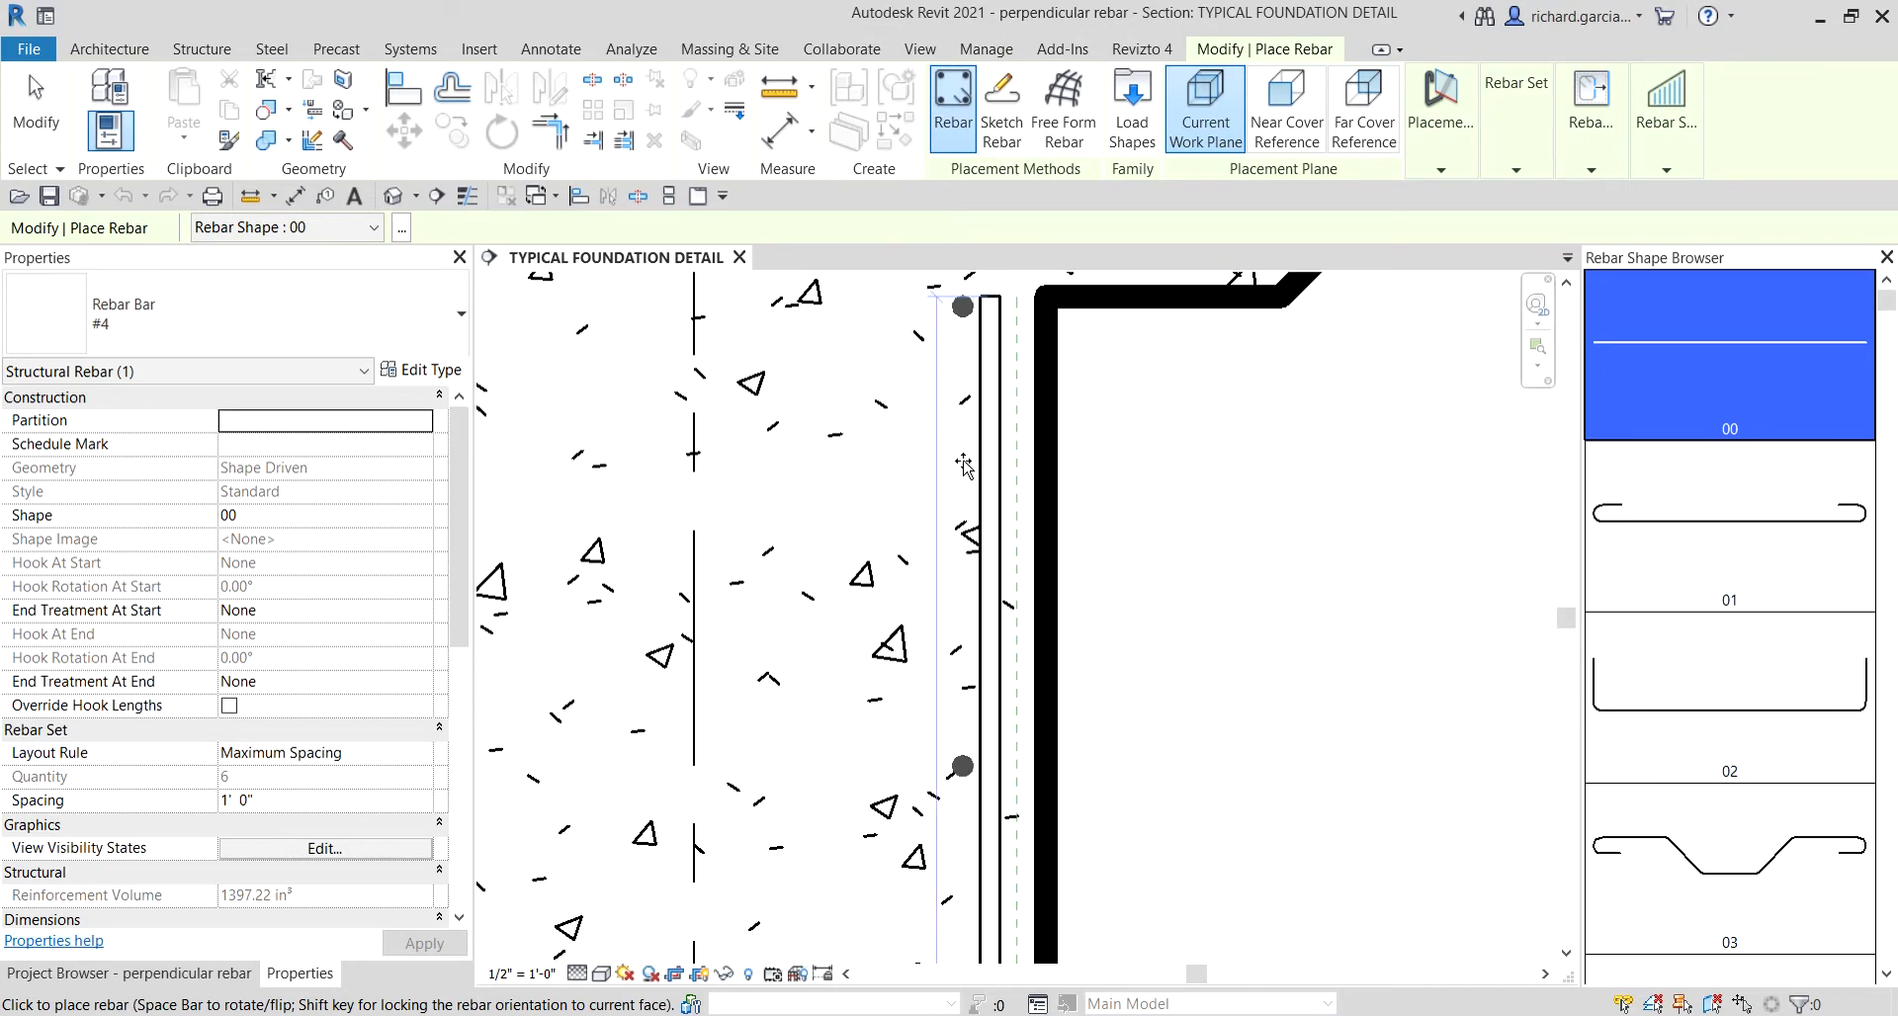
left_click(847, 514)
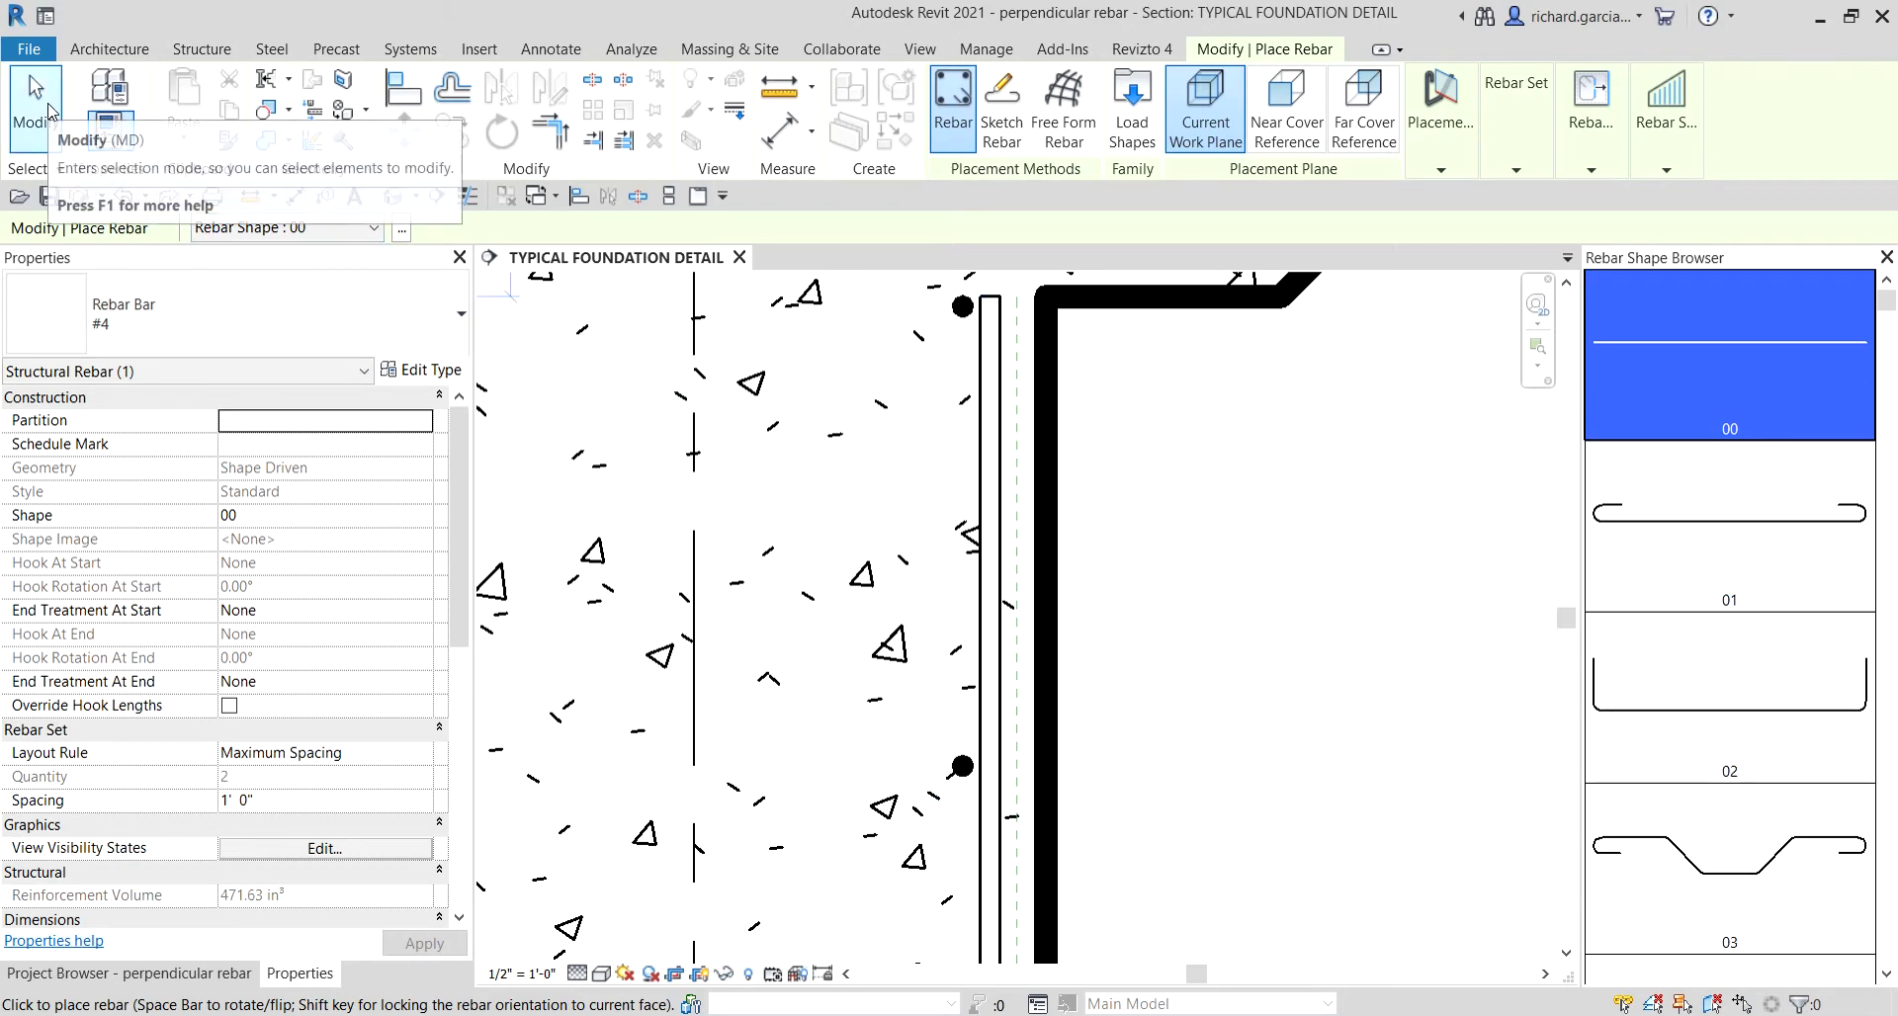
left_click(50, 111)
Step: Change the bar type of the perpendicular rebar set in the wall to #10
scroll(901, 492, "down", 2)
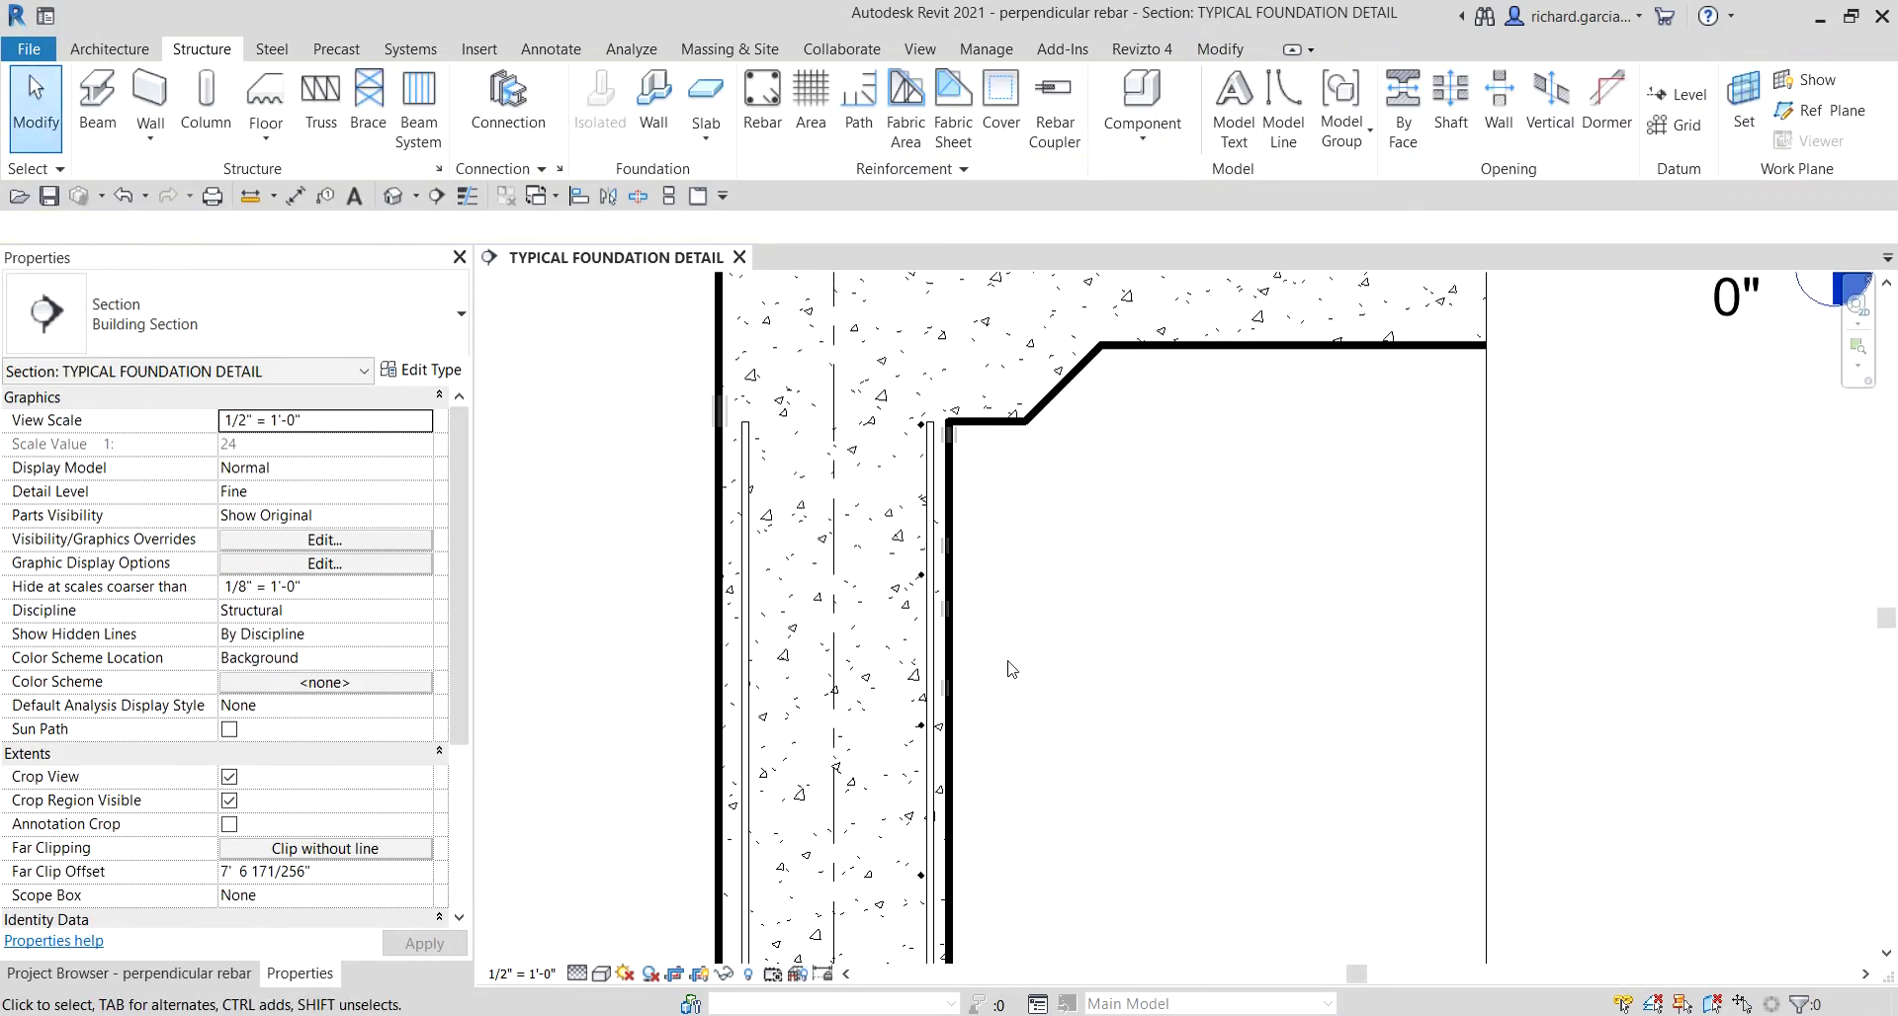
scroll(917, 435, "up", 5)
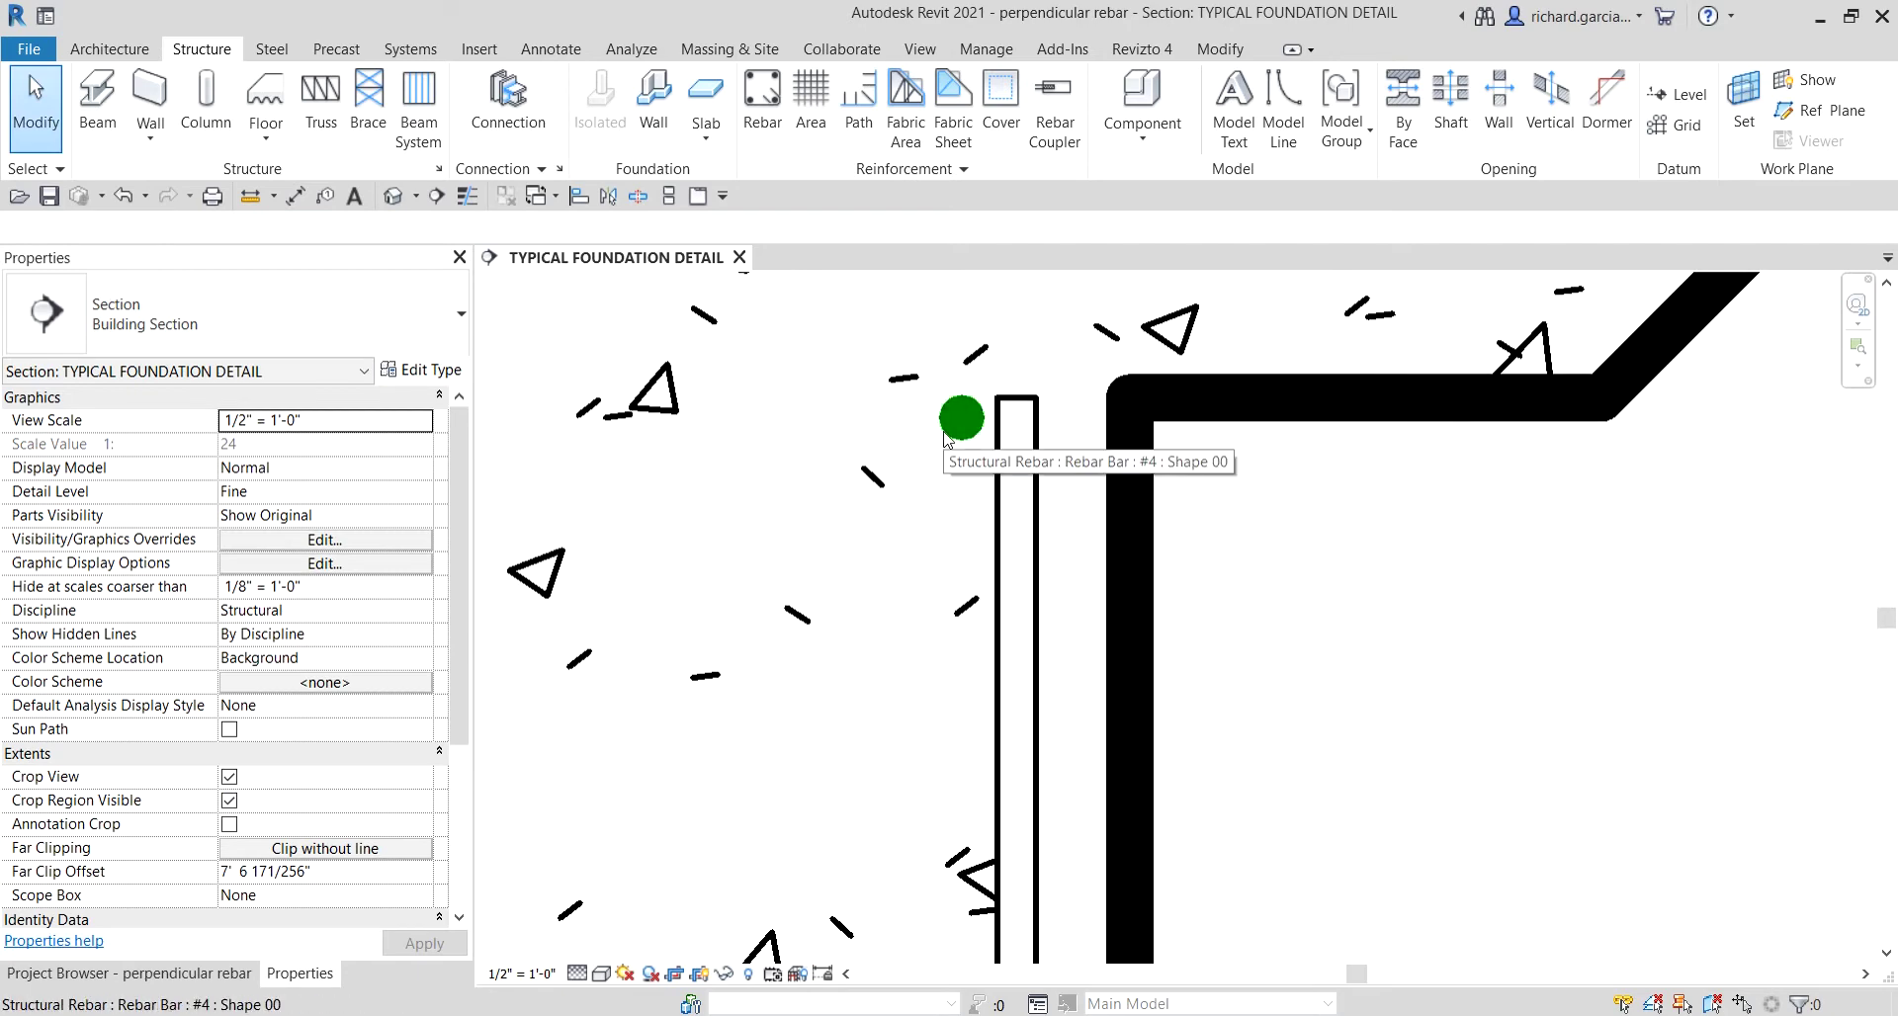
left_click(944, 438)
scroll(945, 438, "down", 5)
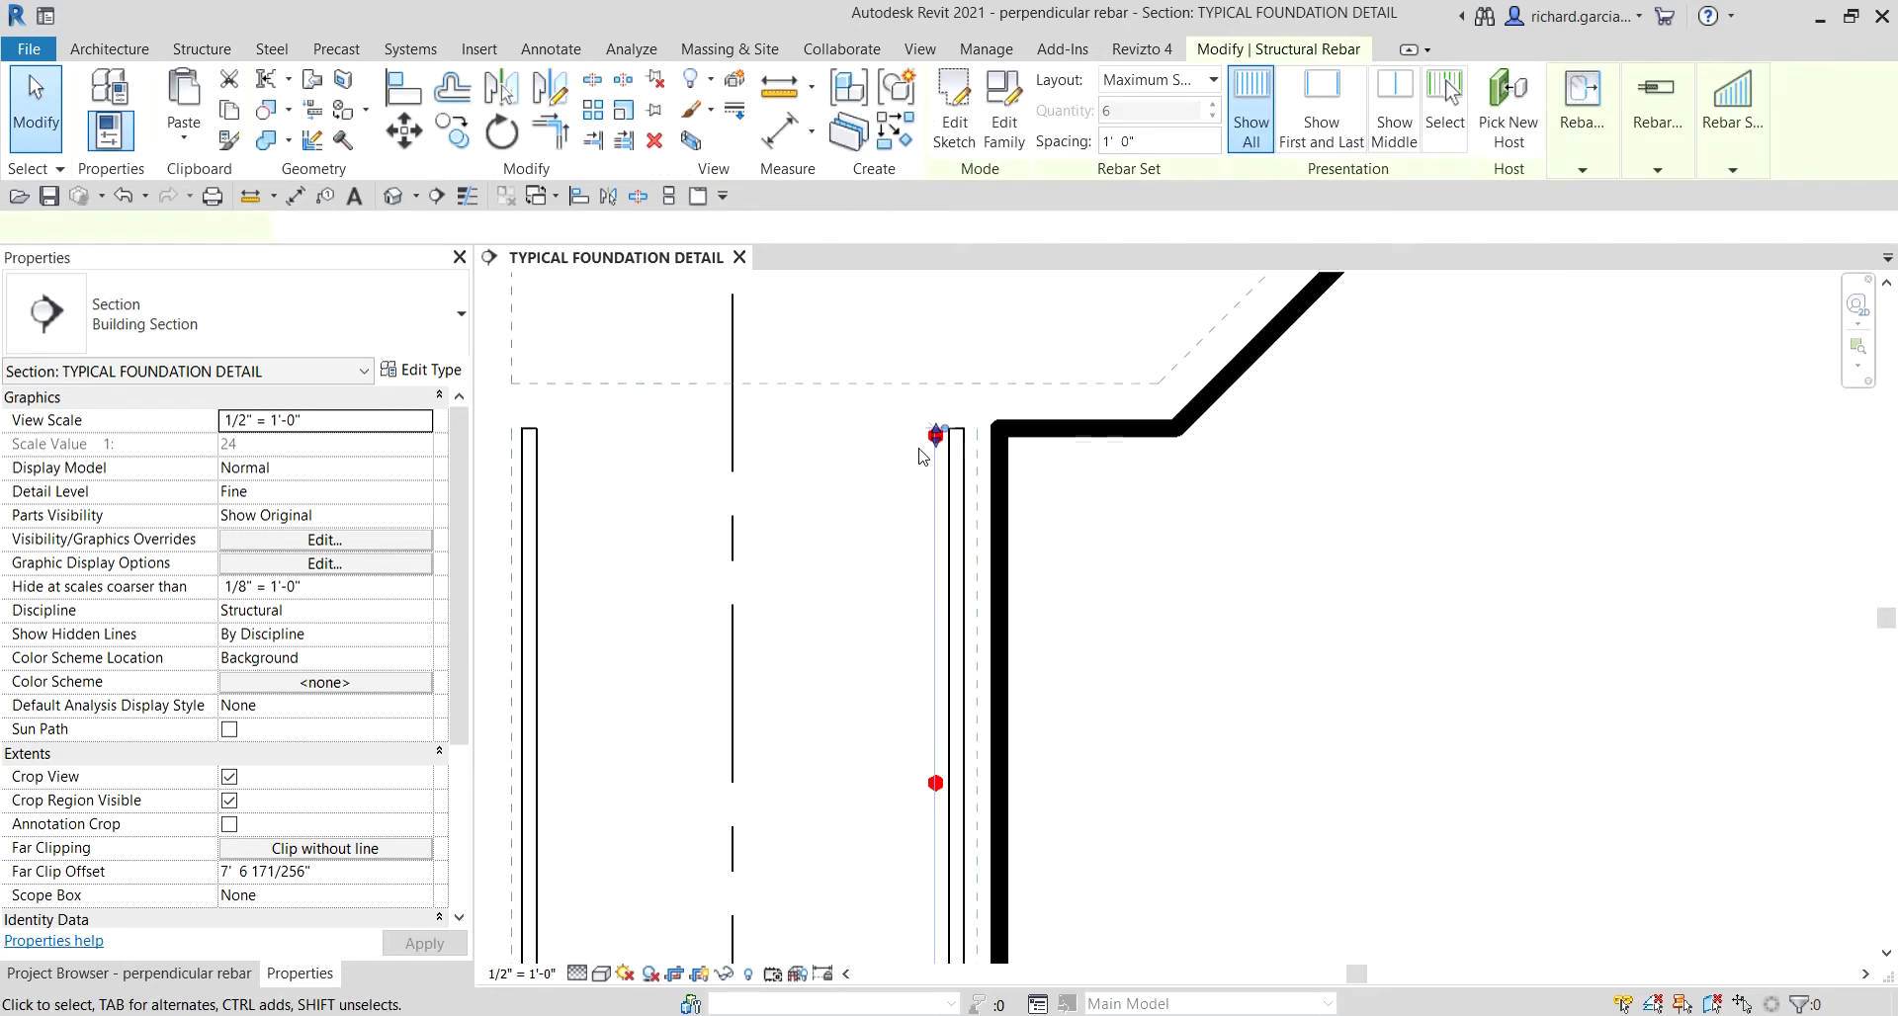
middle_click_drag(913, 677, 967, 577)
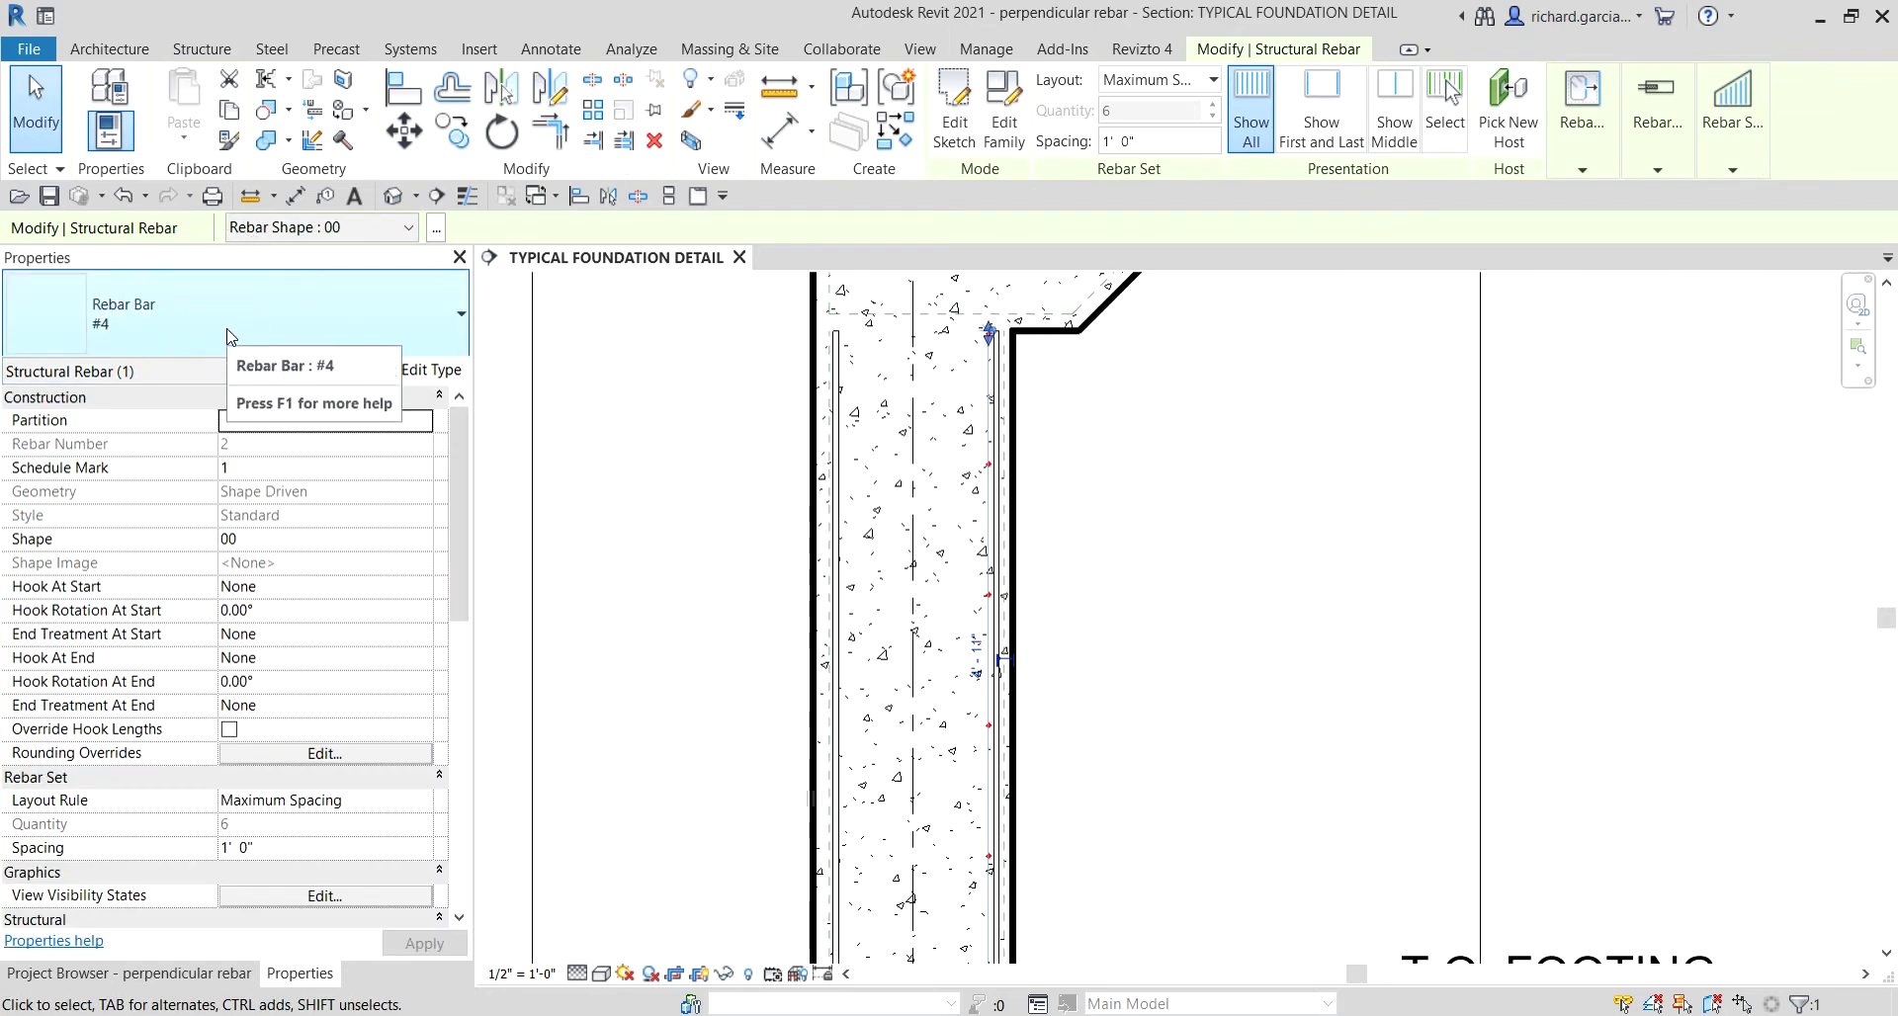
left_click(231, 337)
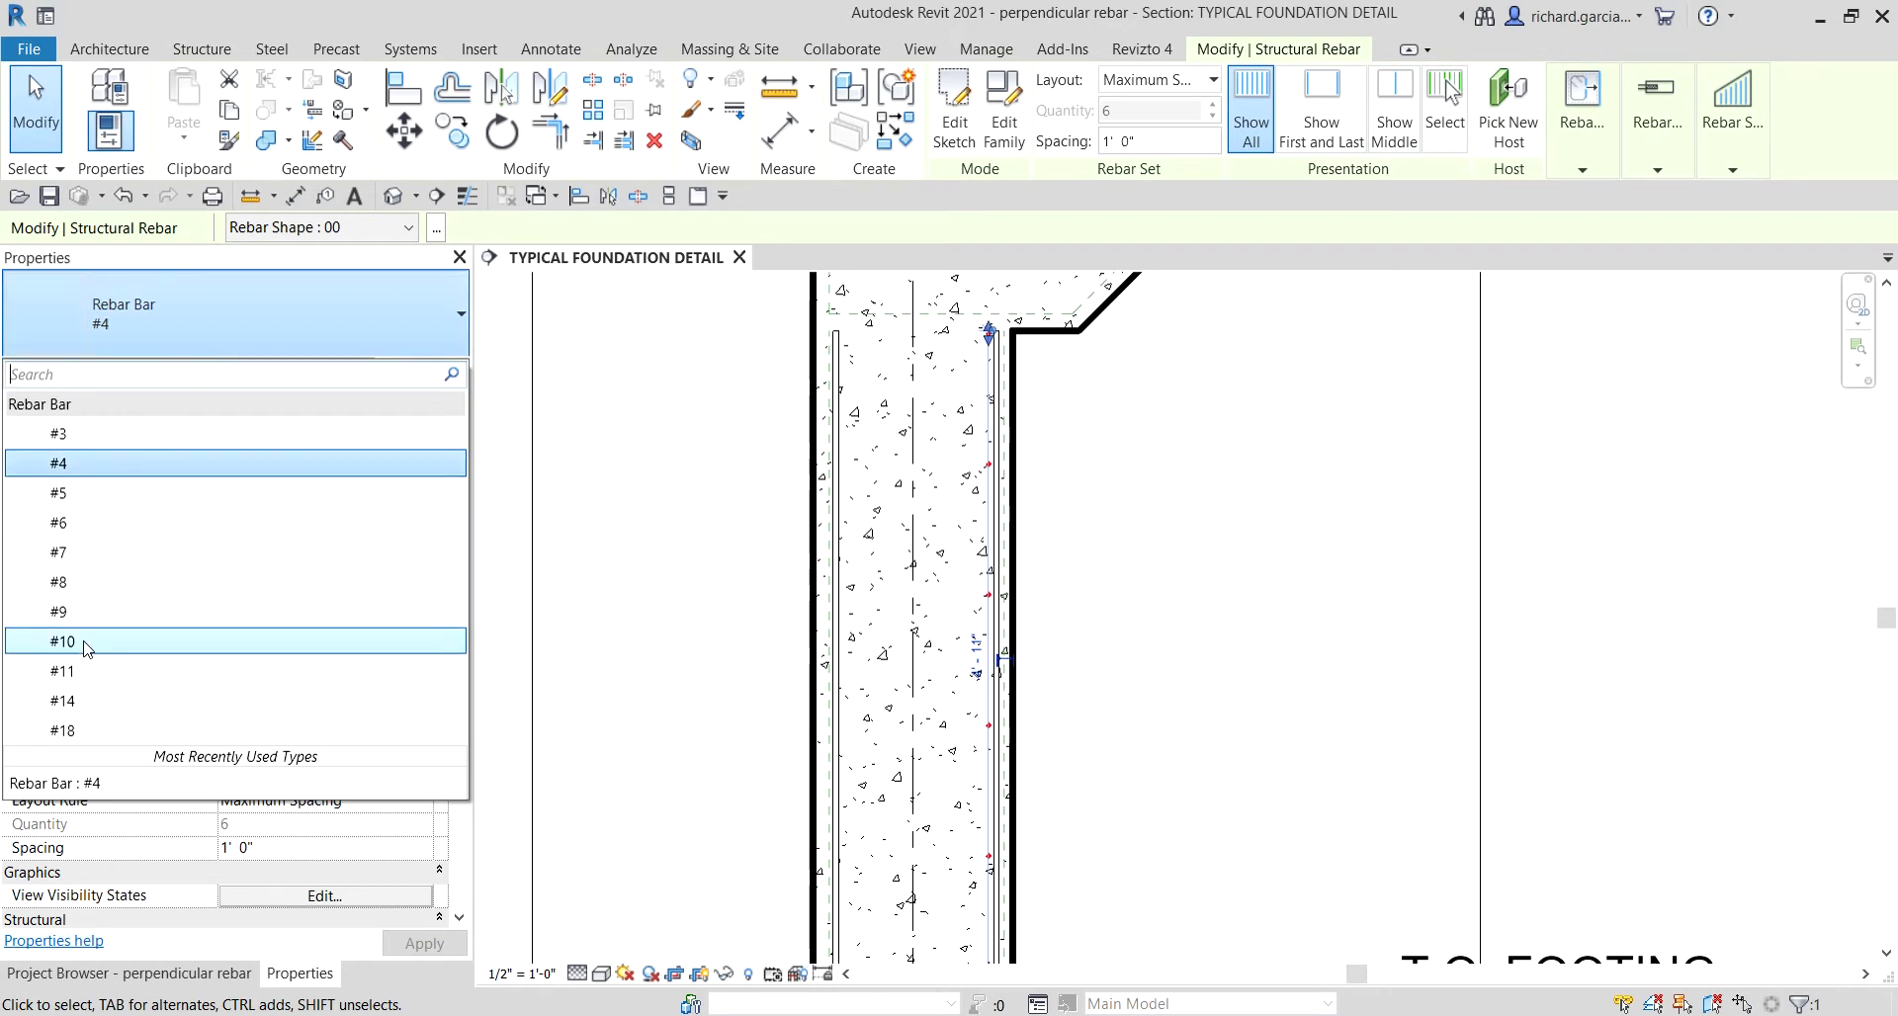
key("Escape")
scroll(969, 336, "up", 5)
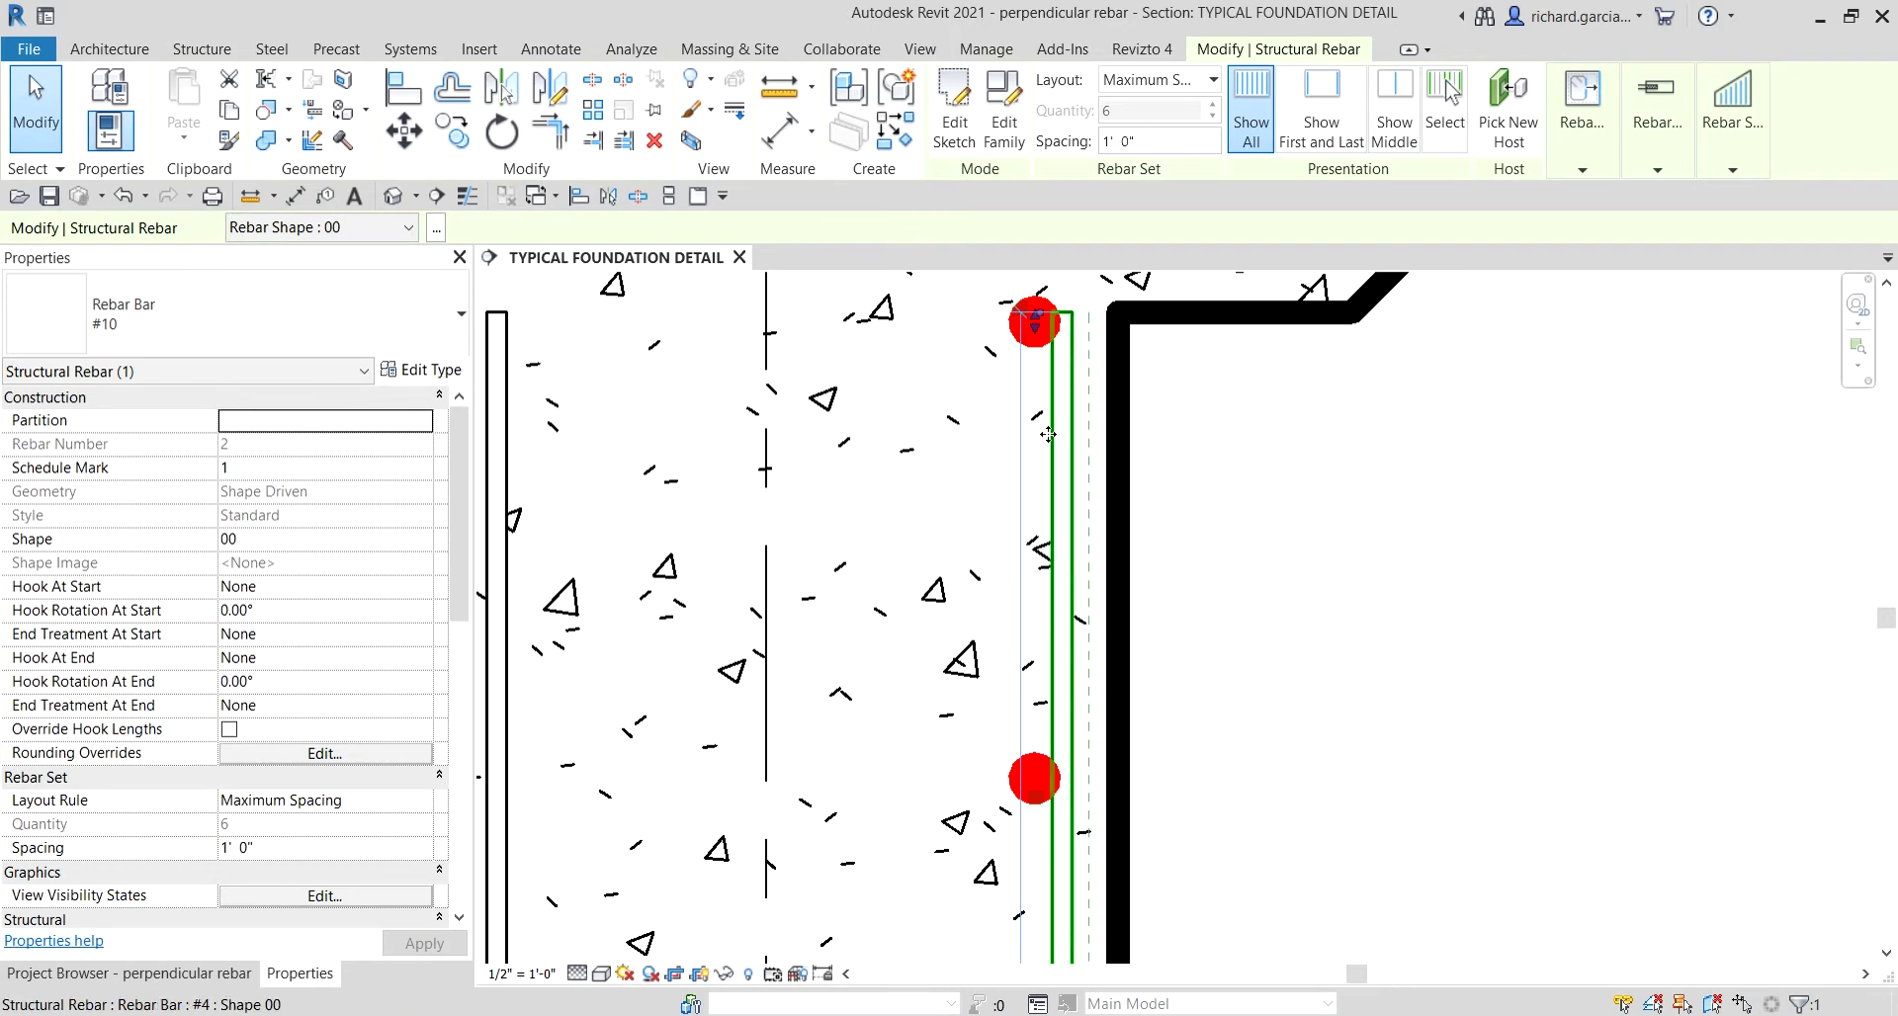
key("Escape")
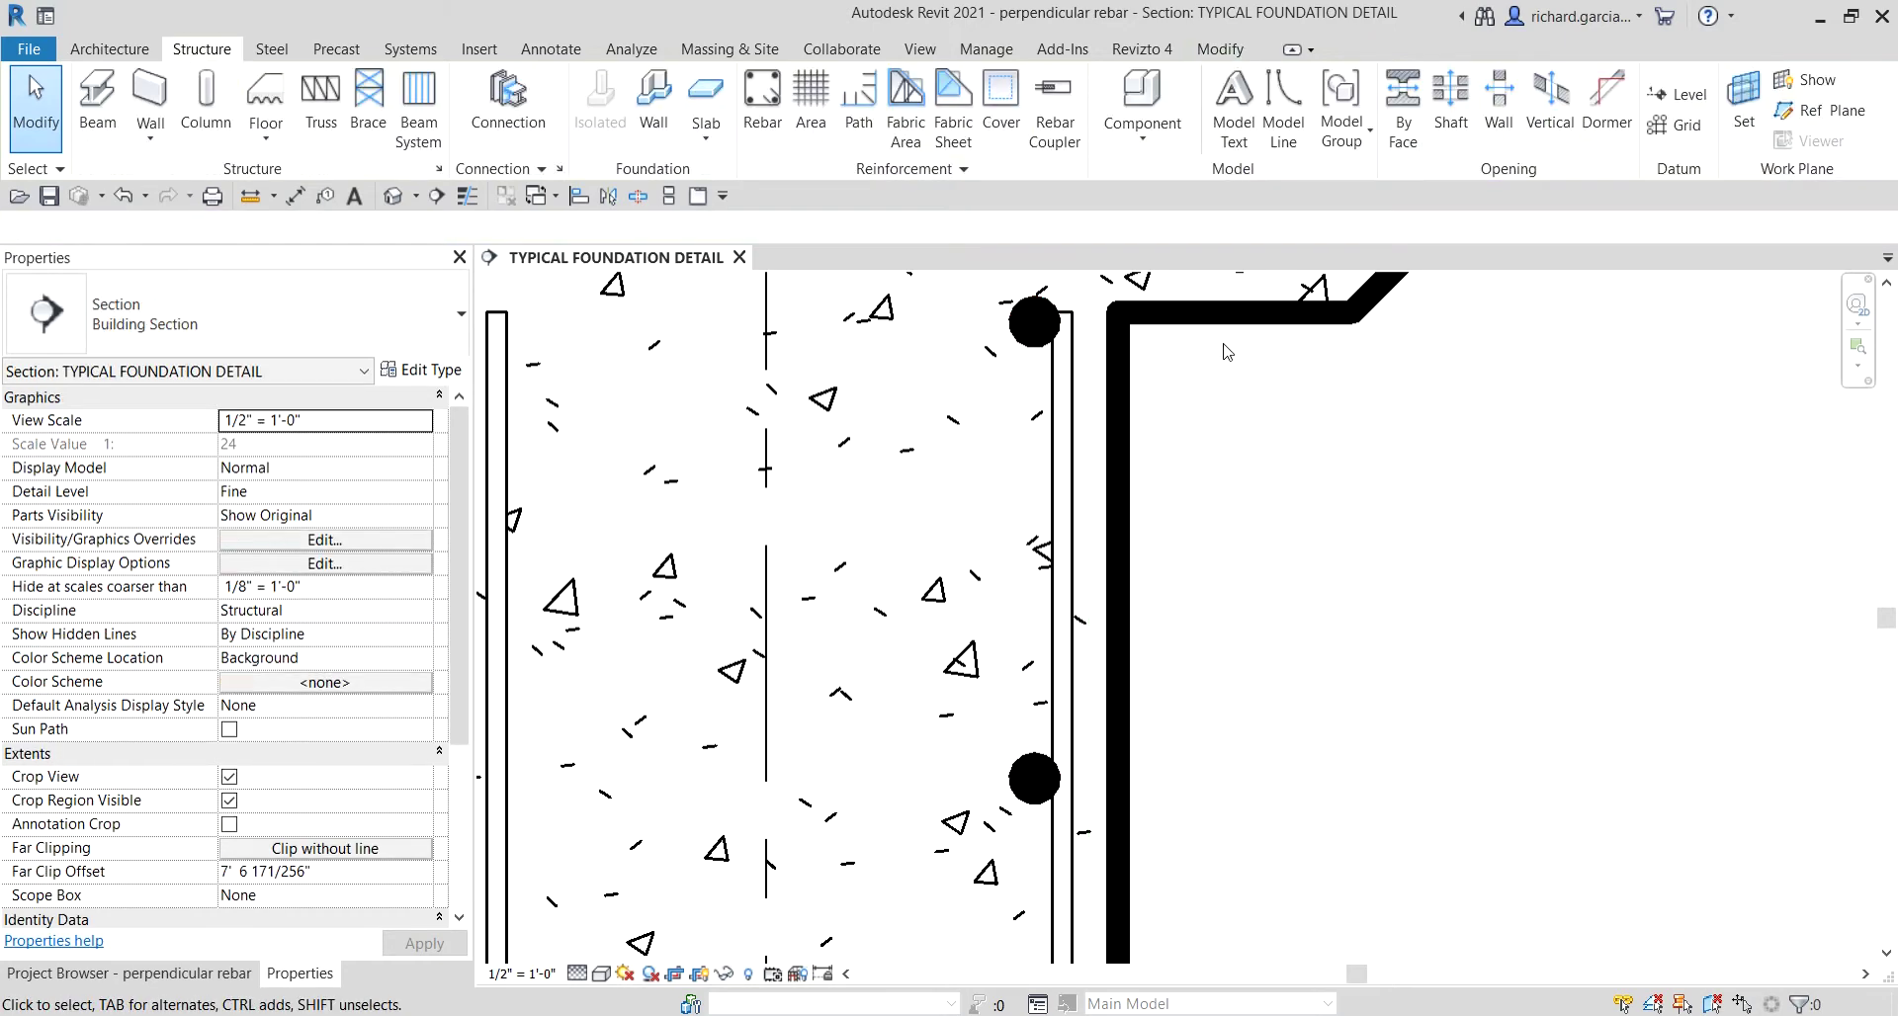
Step: Move the #10 rebar set toward the wall's centreline so it clears the adjacent vertical bar
left_click(1029, 335)
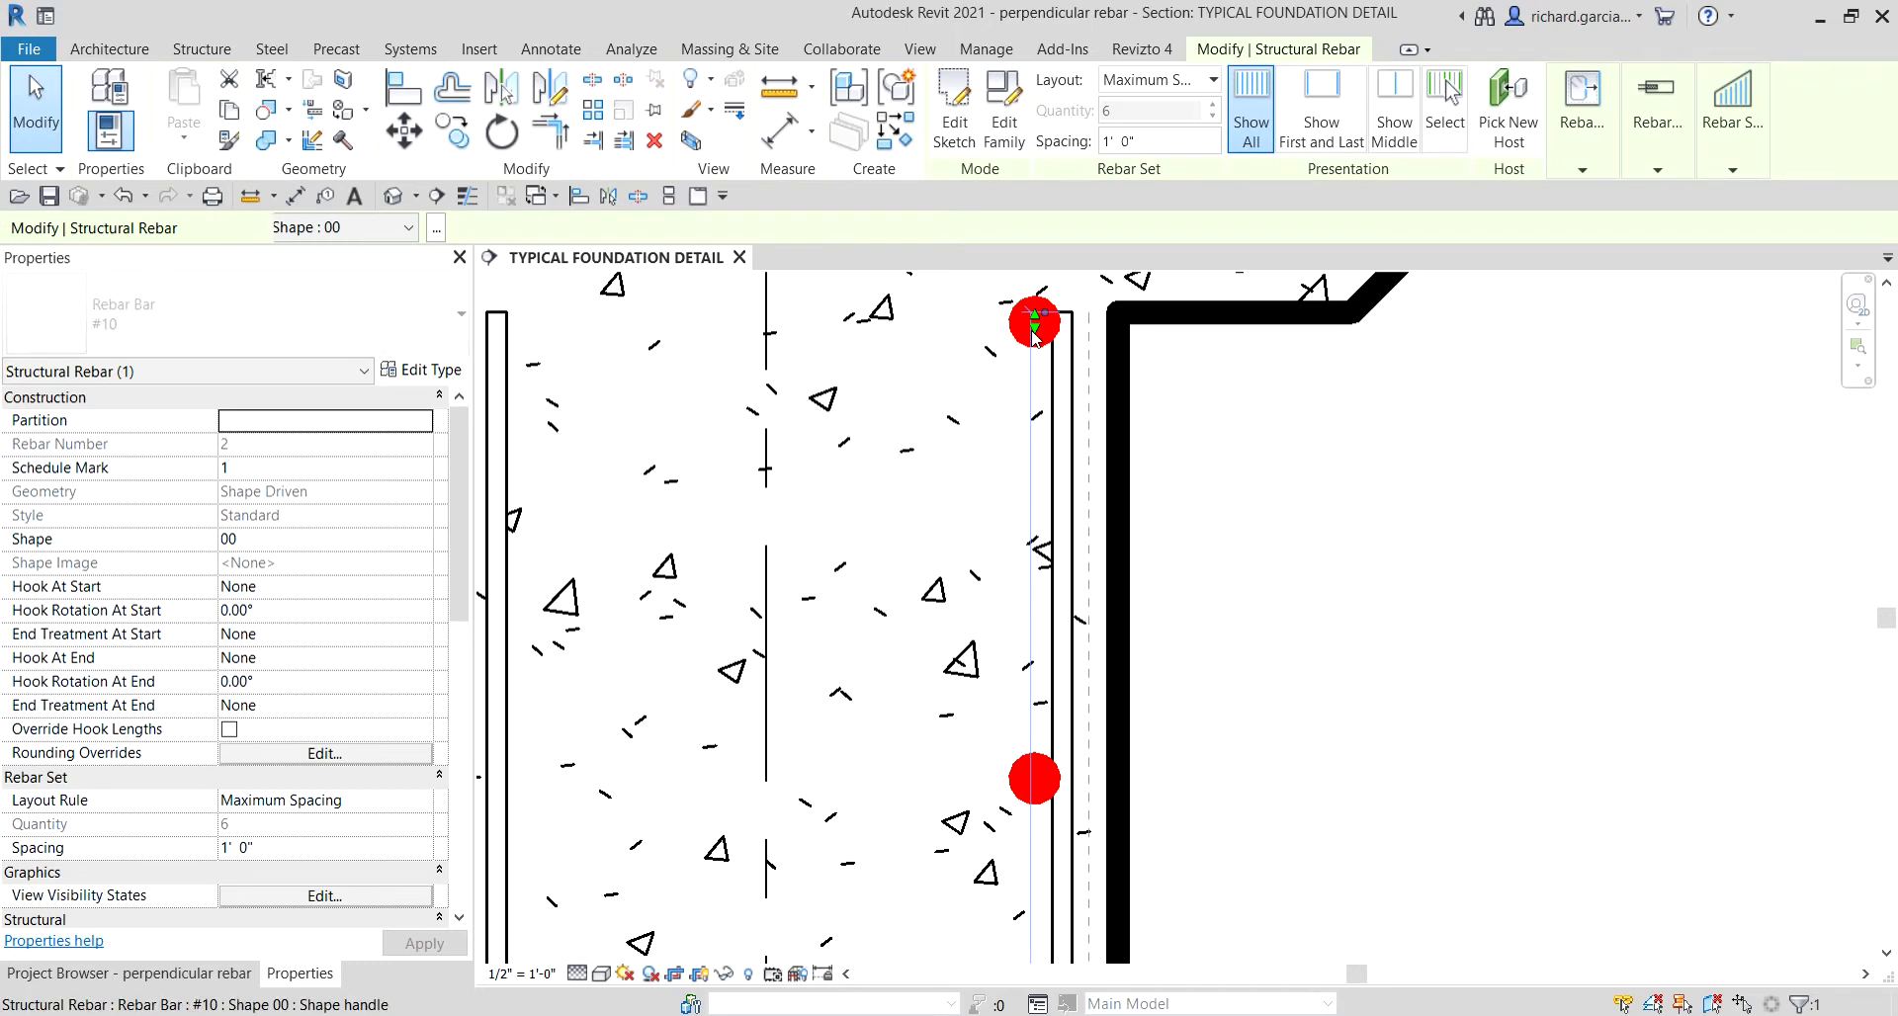
left_click_drag(1034, 335, 1031, 331)
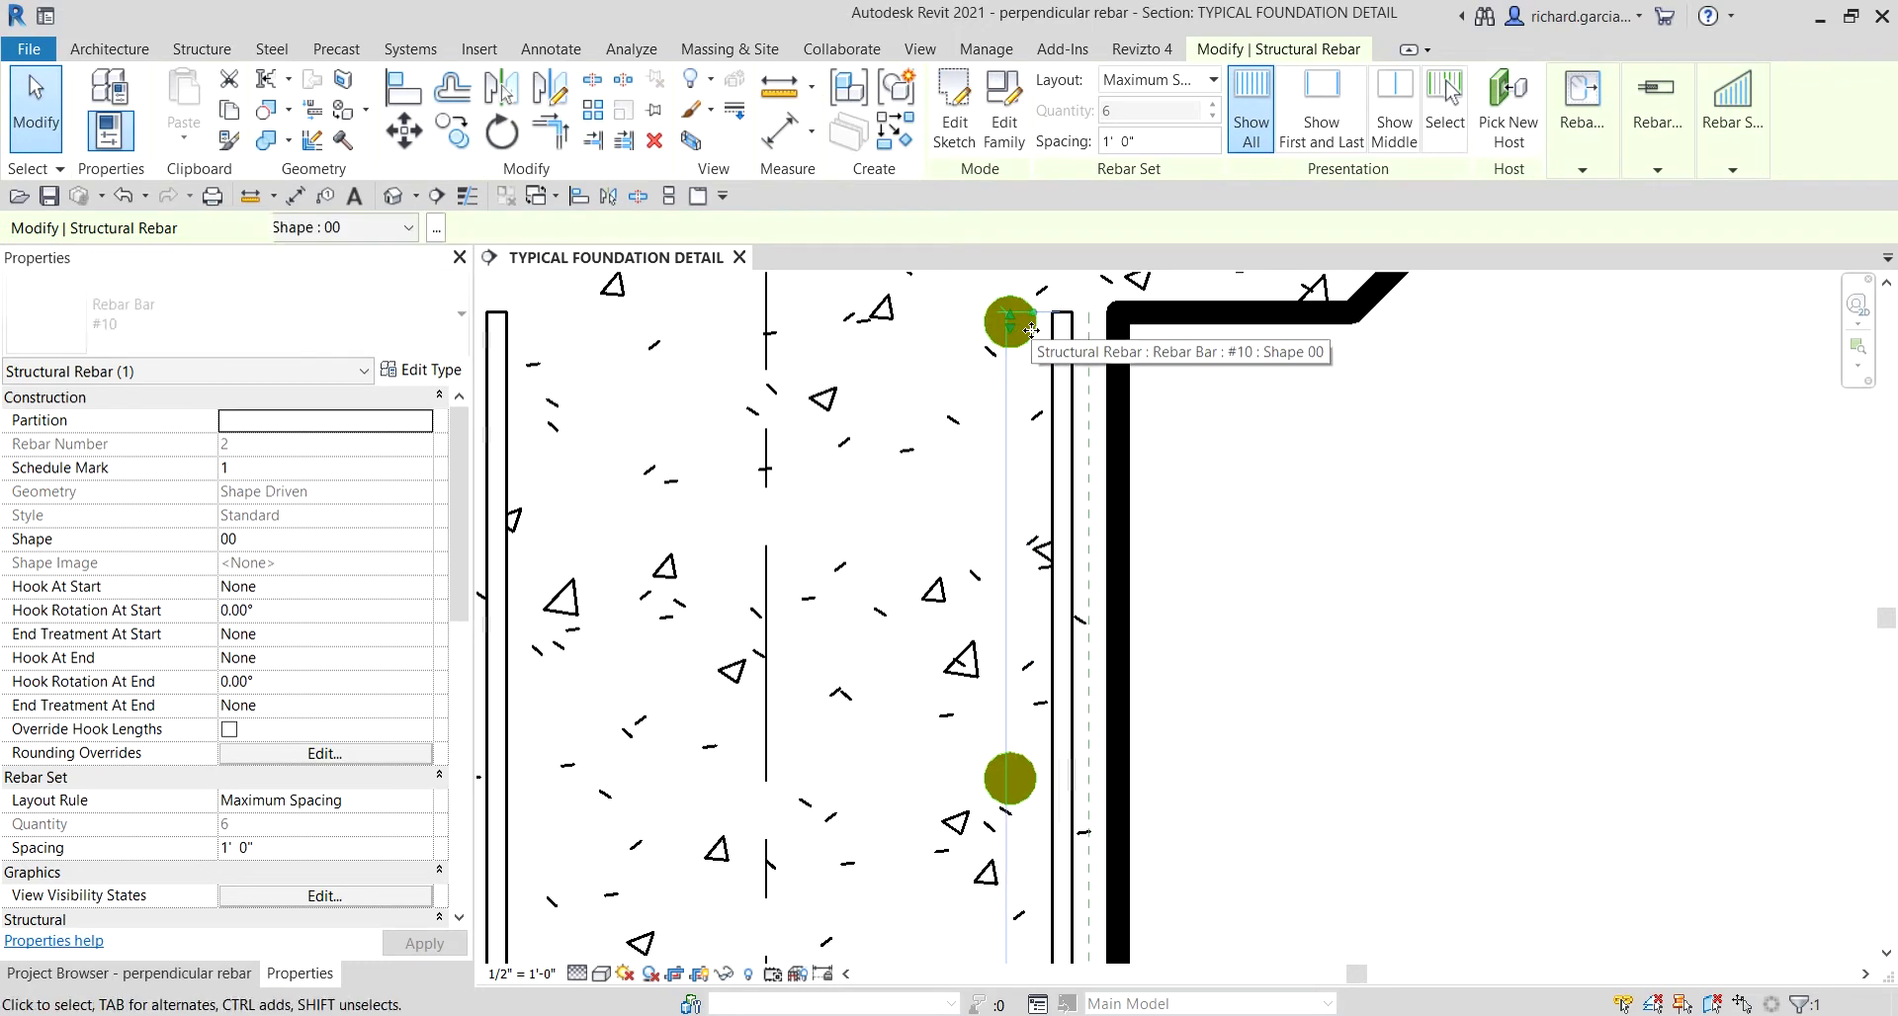
key("Escape")
Step: Copy the #10 rebar set 11 3/4" horizontally across the wall to just inside the opposite vertical bar
scroll(1207, 597, "down", 5)
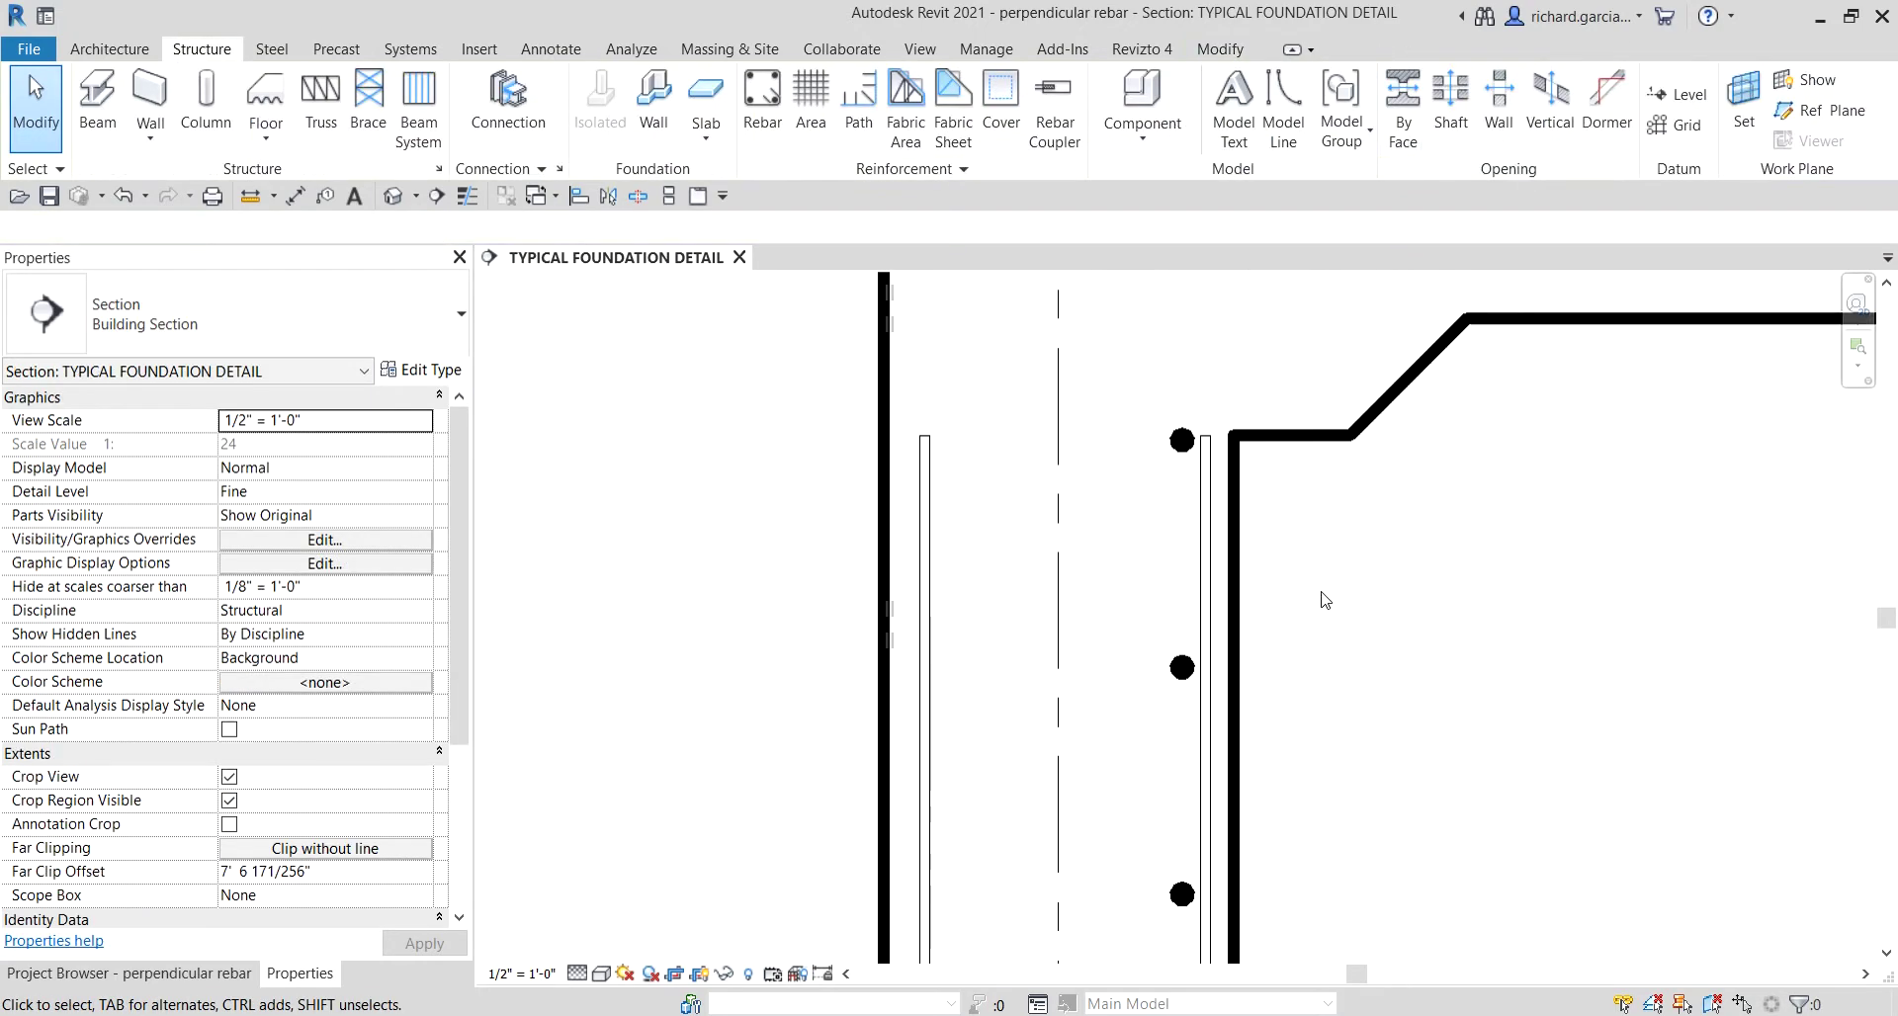
mouse_move(1372, 677)
middle_mouse_down()
mouse_move(1277, 283)
mouse_move(1208, 491)
middle_mouse_up()
scroll(1028, 379, "up", 5)
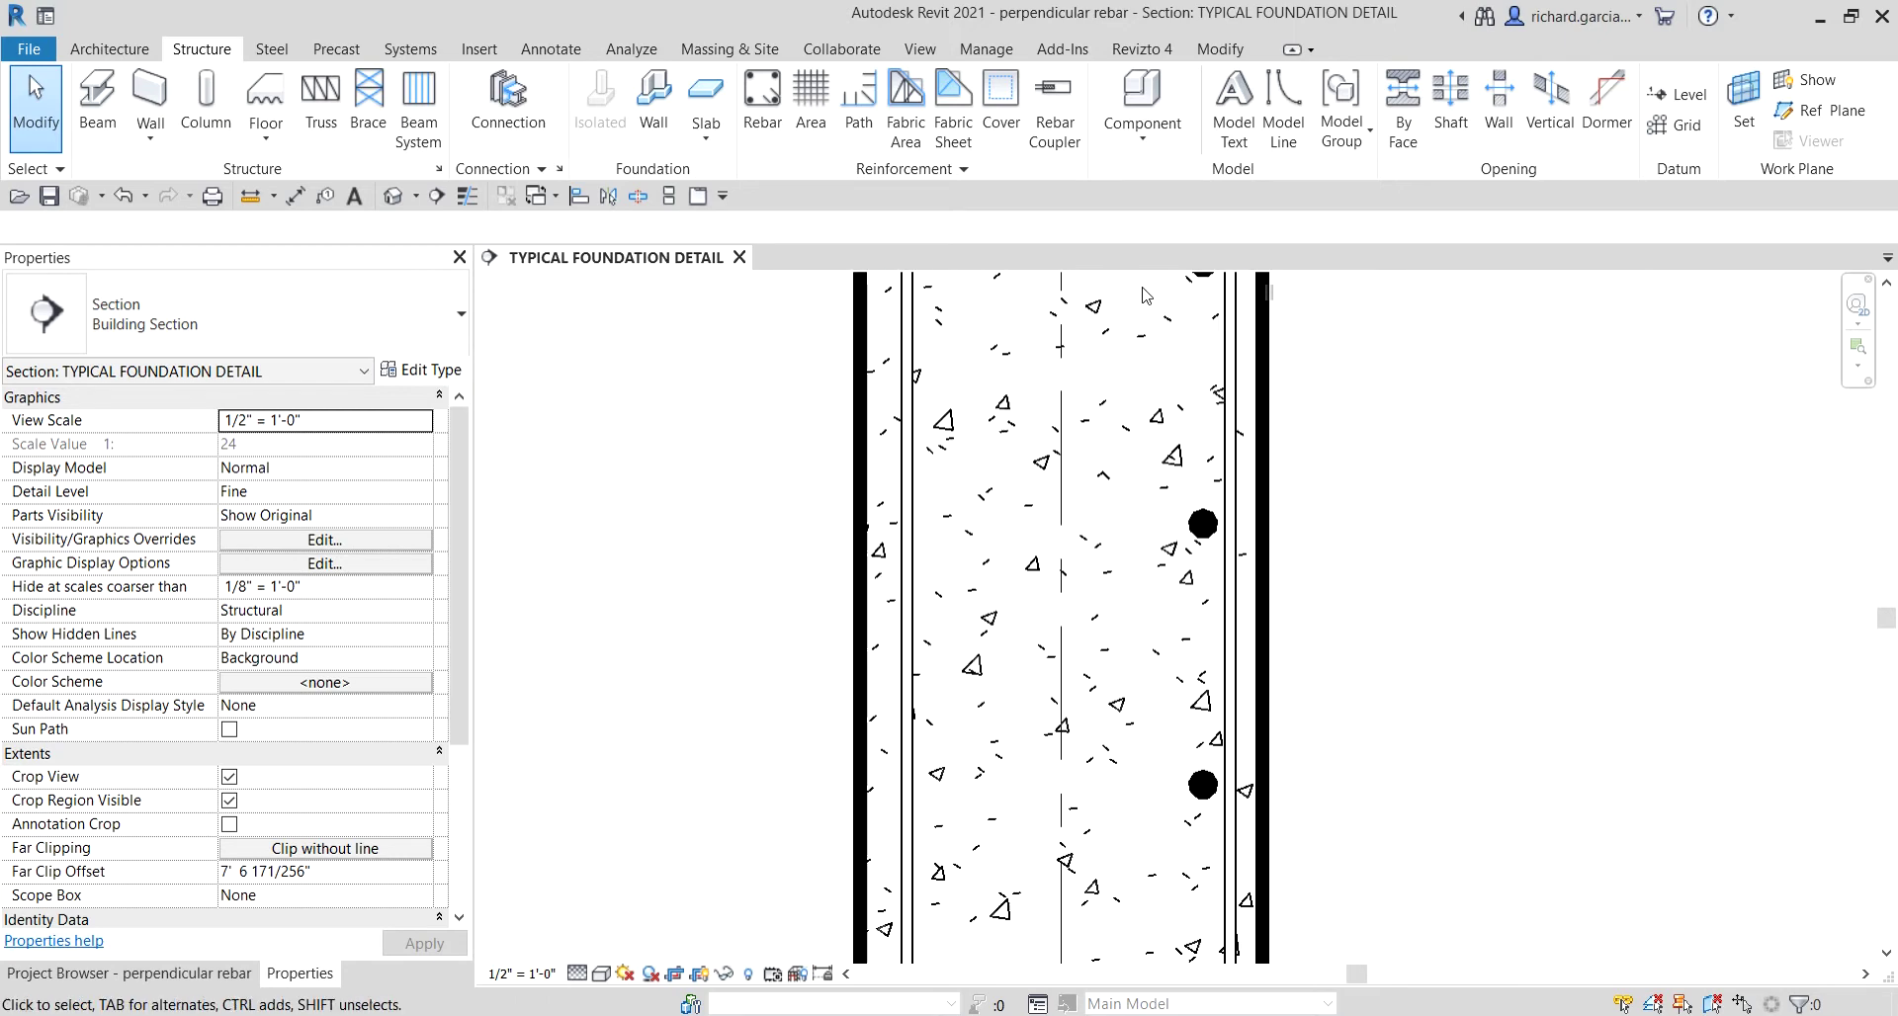
left_click(1186, 312)
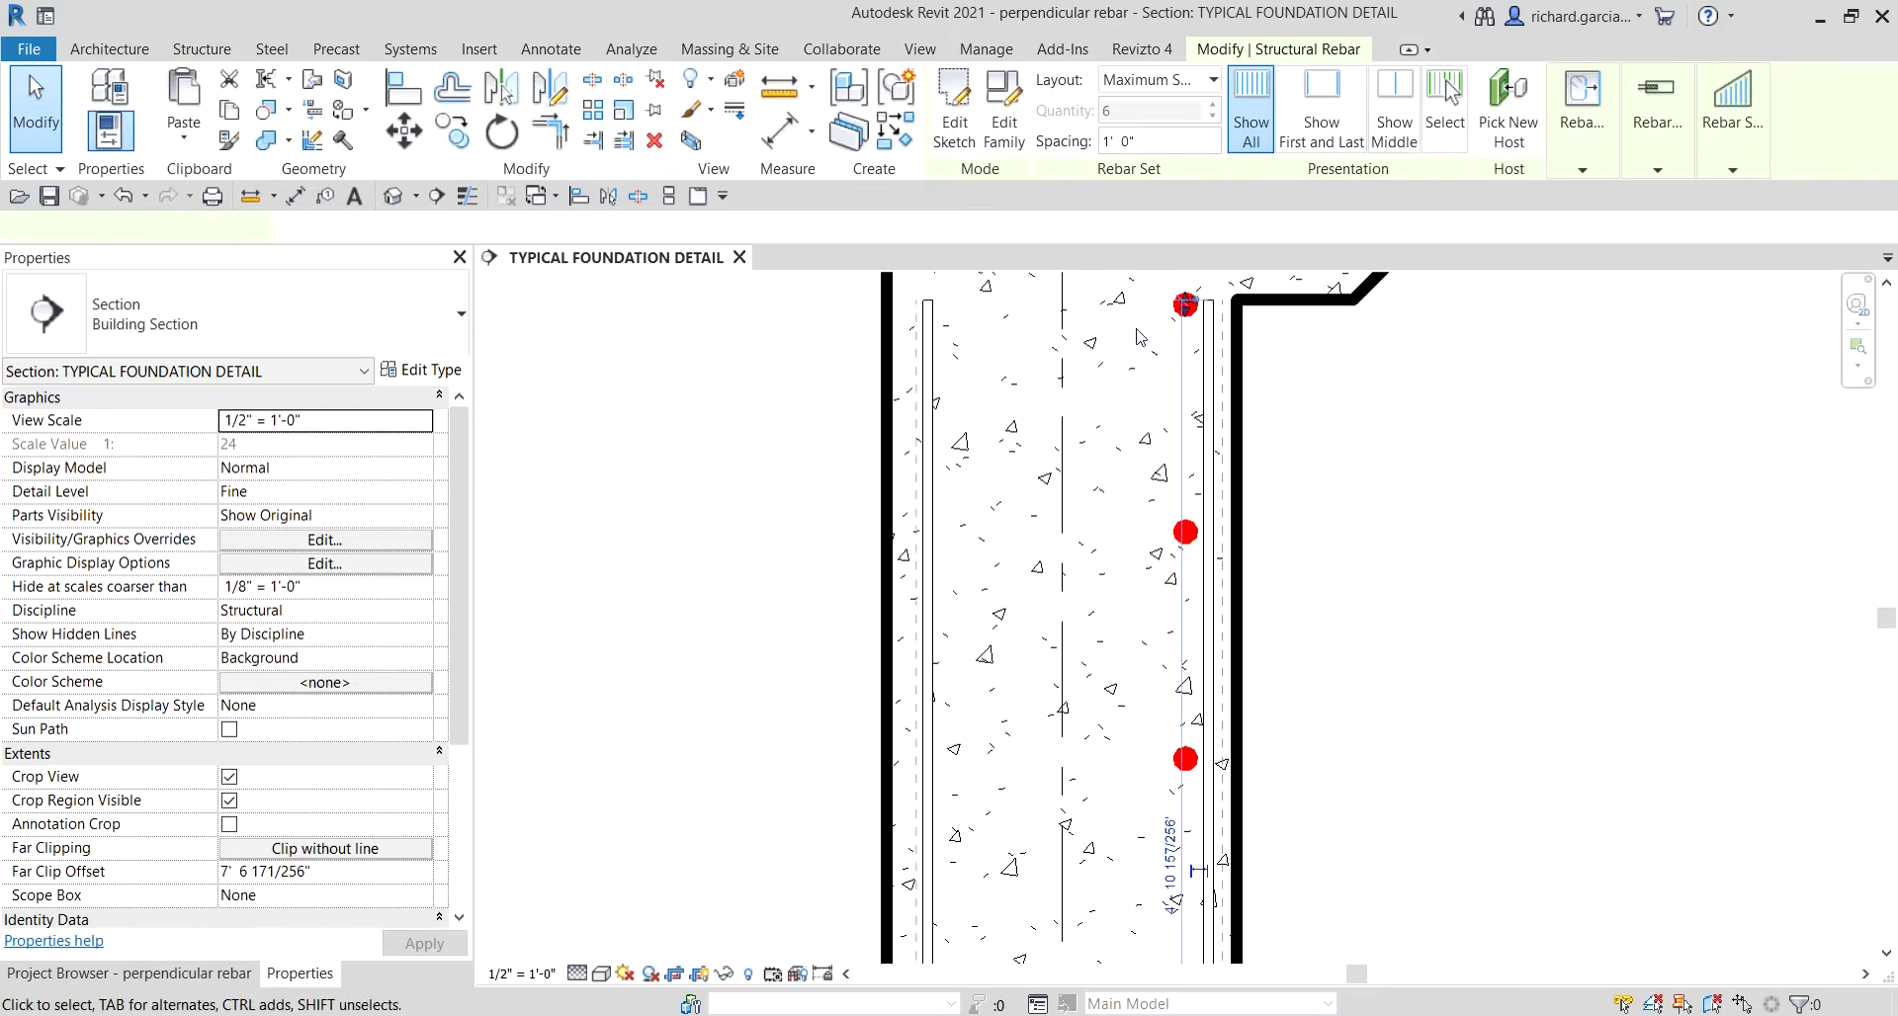
left_click(461, 141)
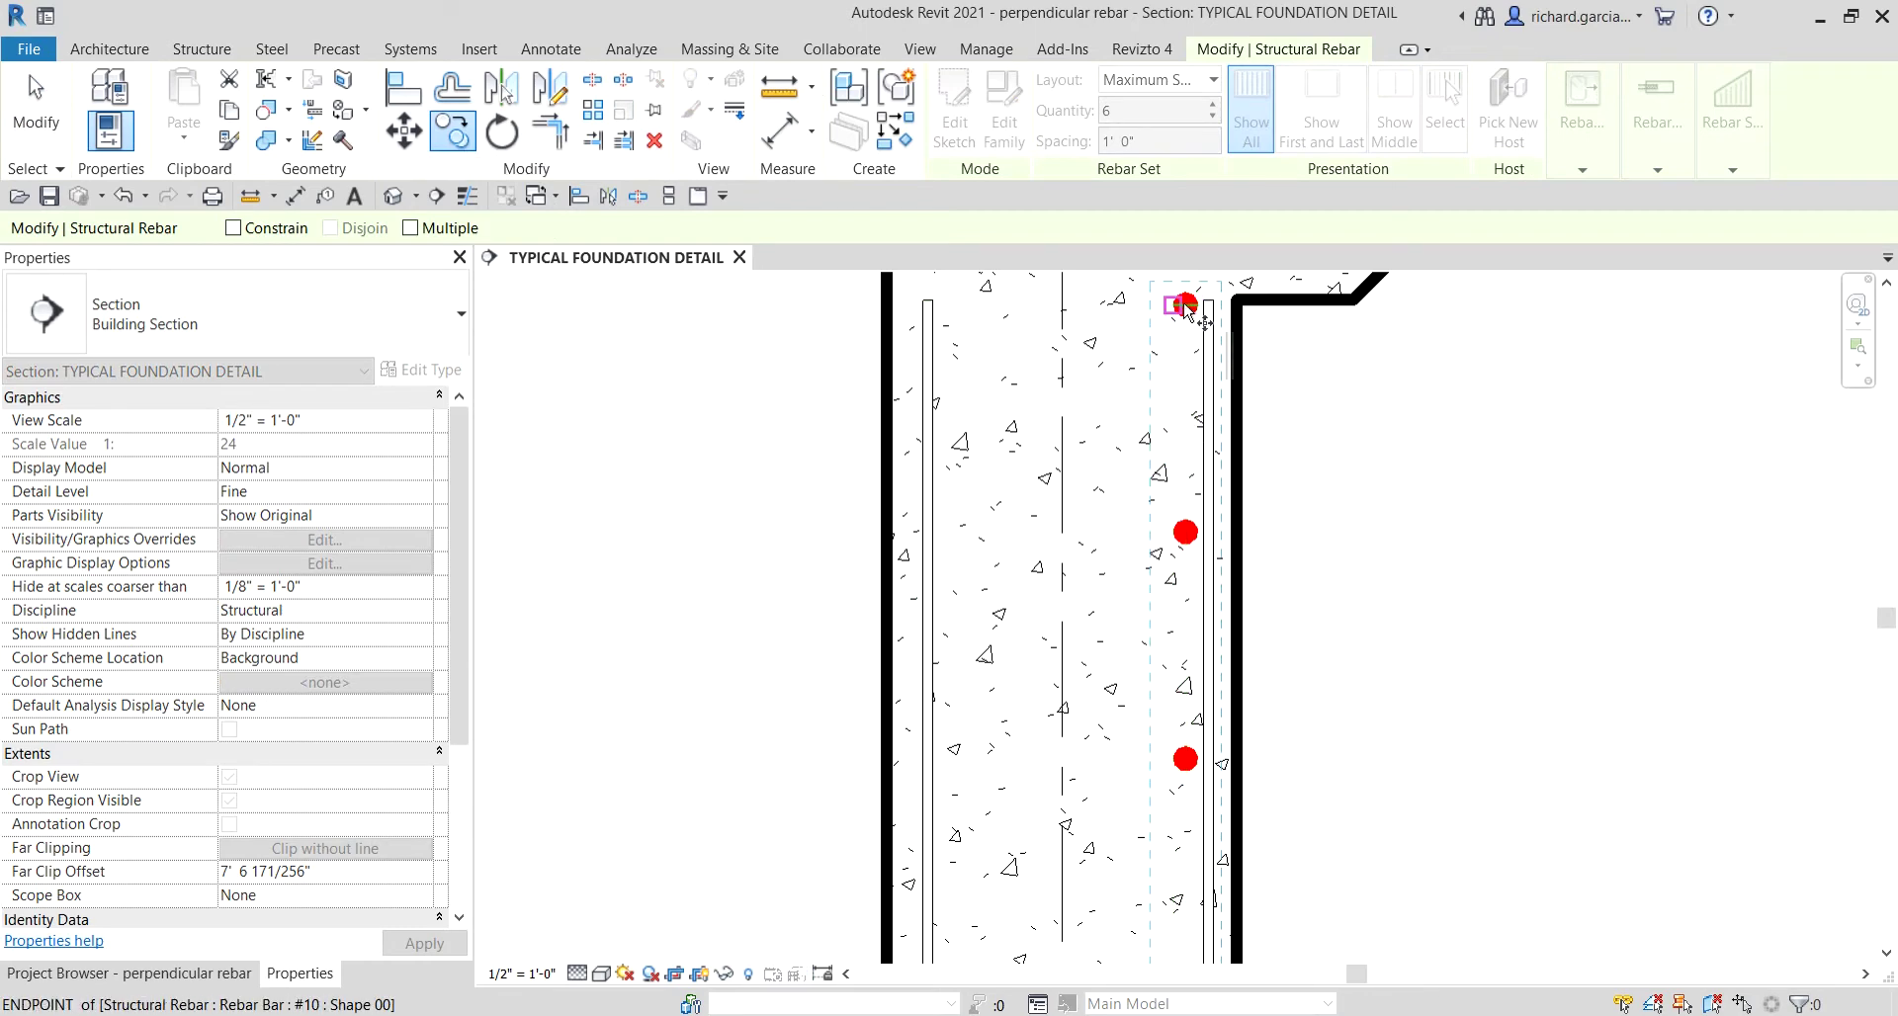
scroll(1187, 311, "up", 5)
left_click(1197, 314)
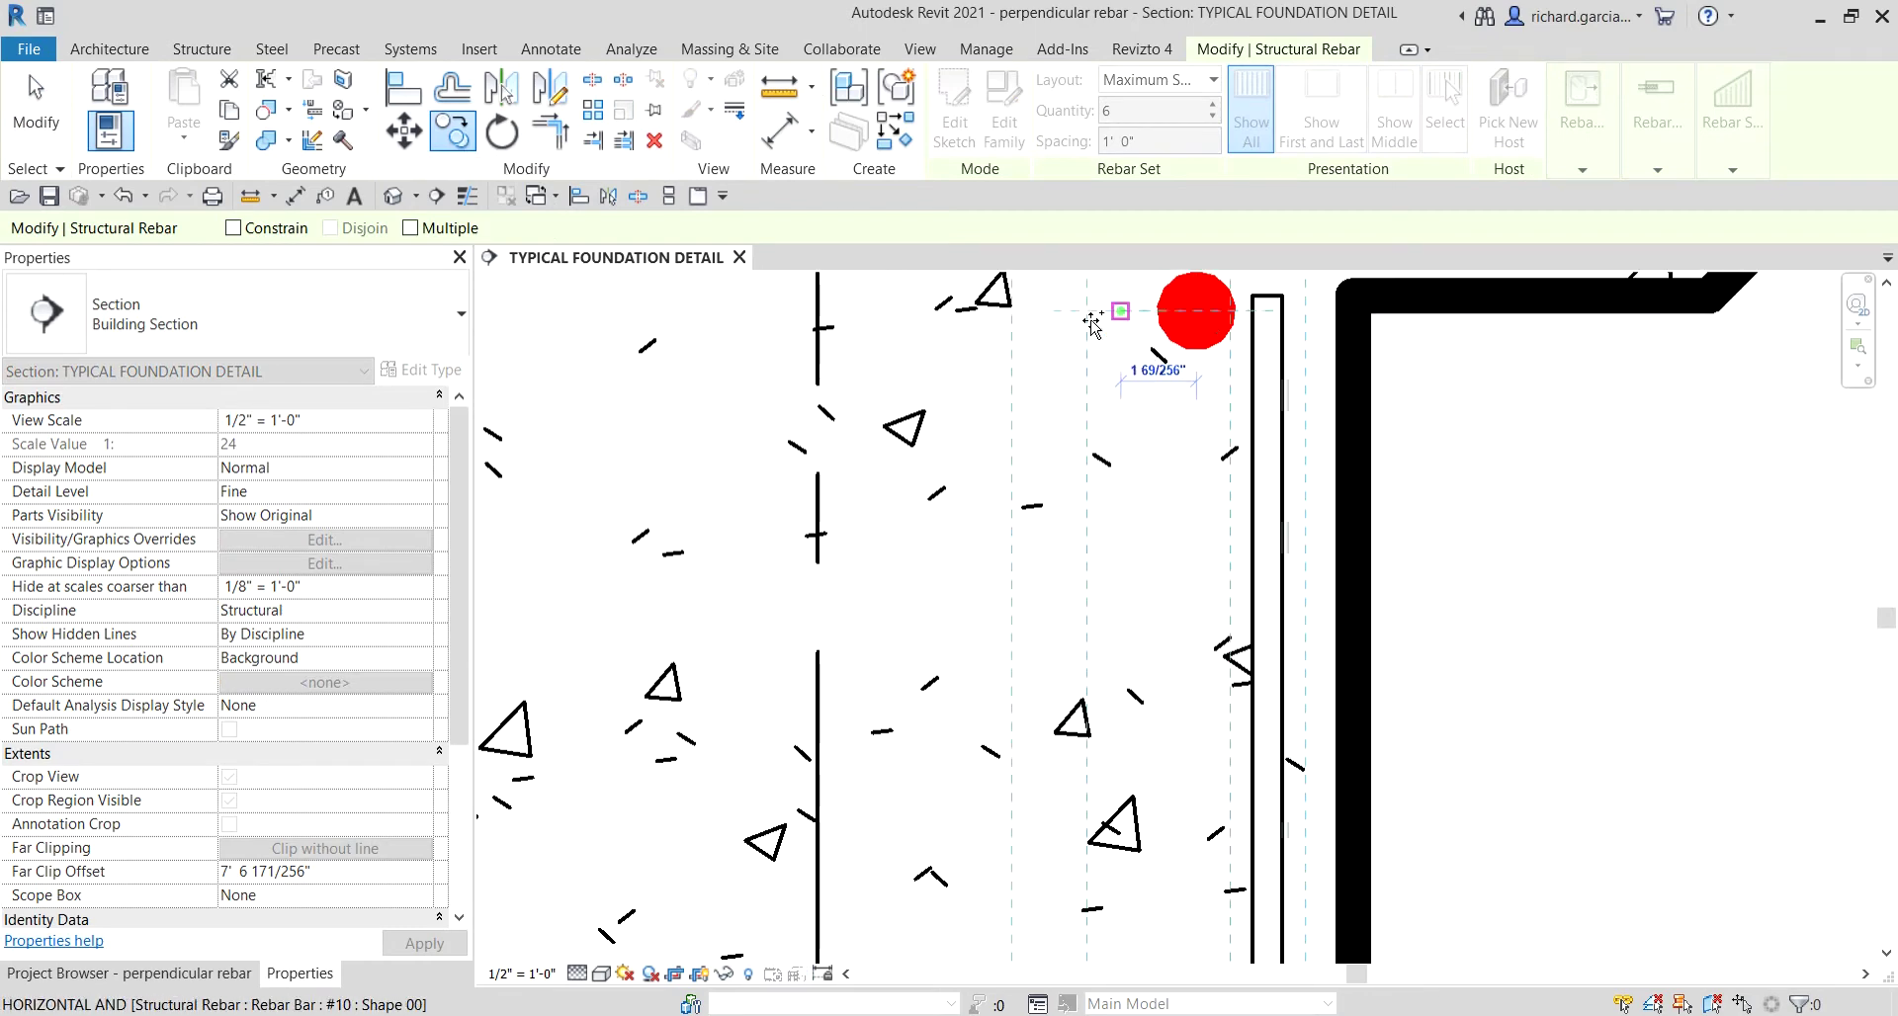
scroll(989, 336, "down", 4)
scroll(835, 332, "up", 2)
scroll(835, 331, "up", 2)
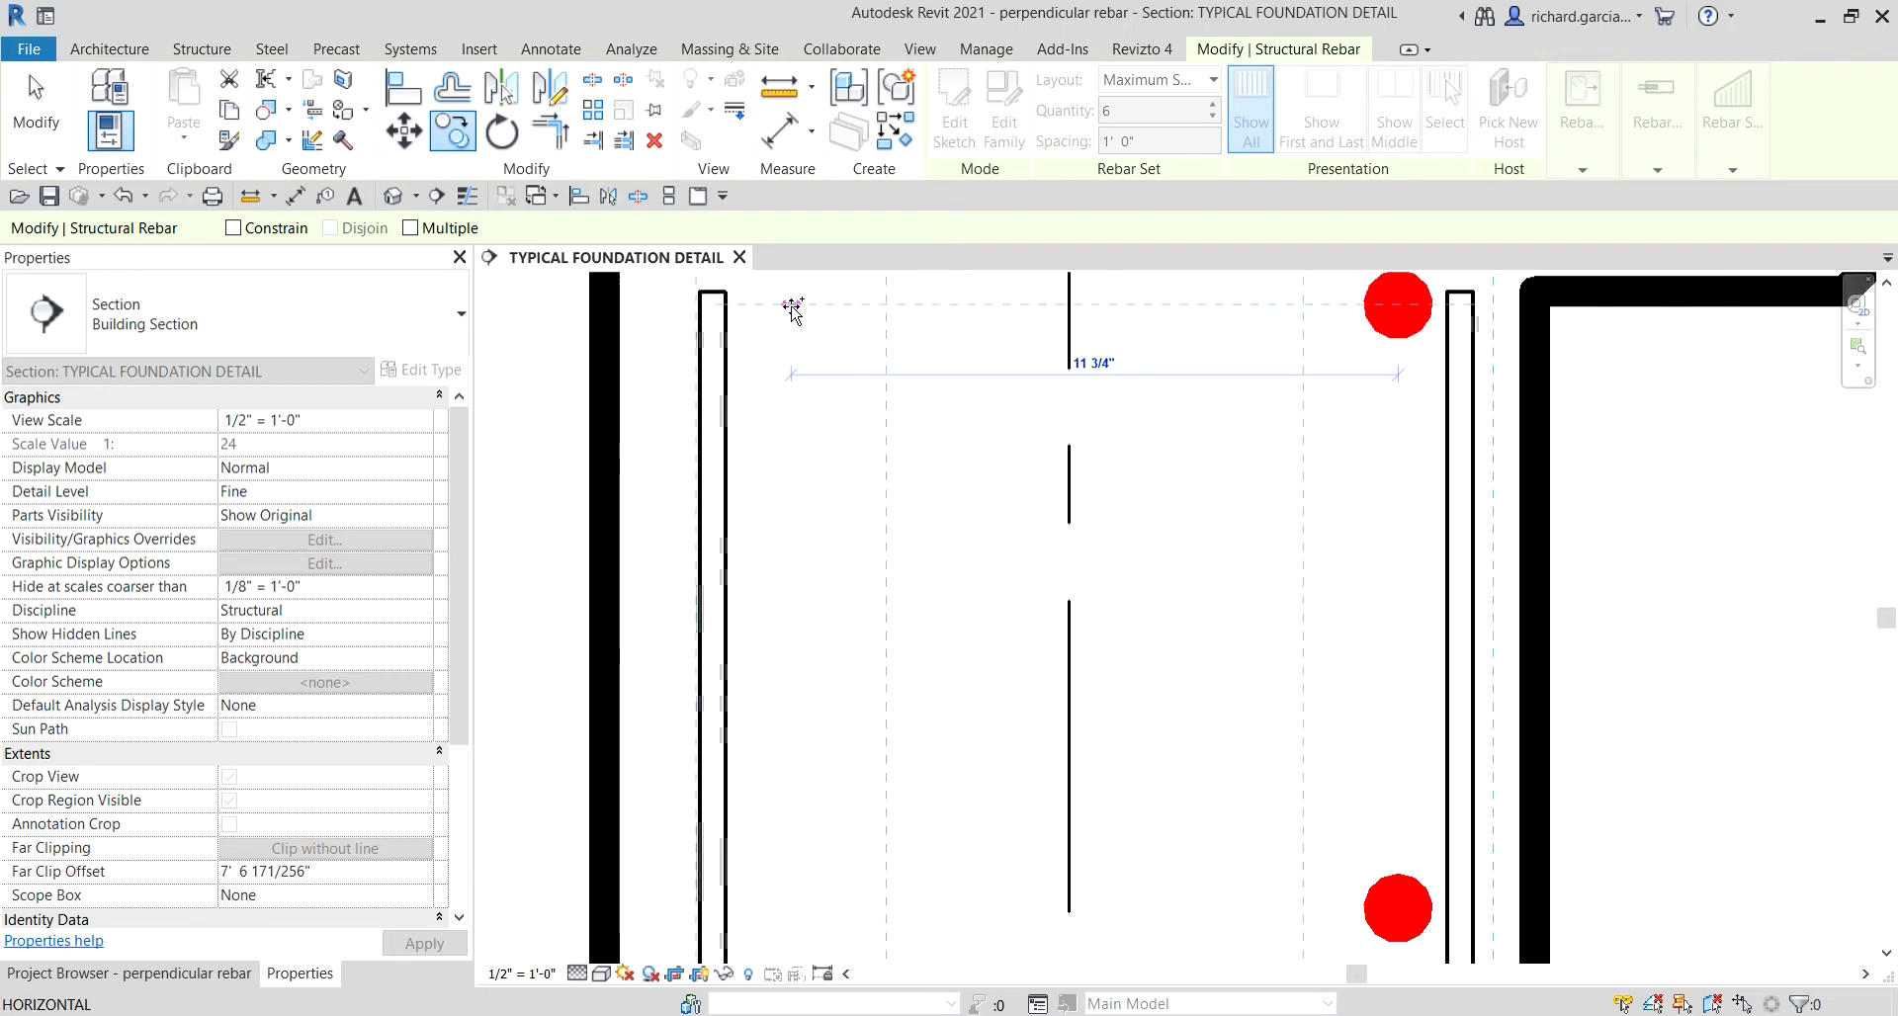
left_click(788, 305)
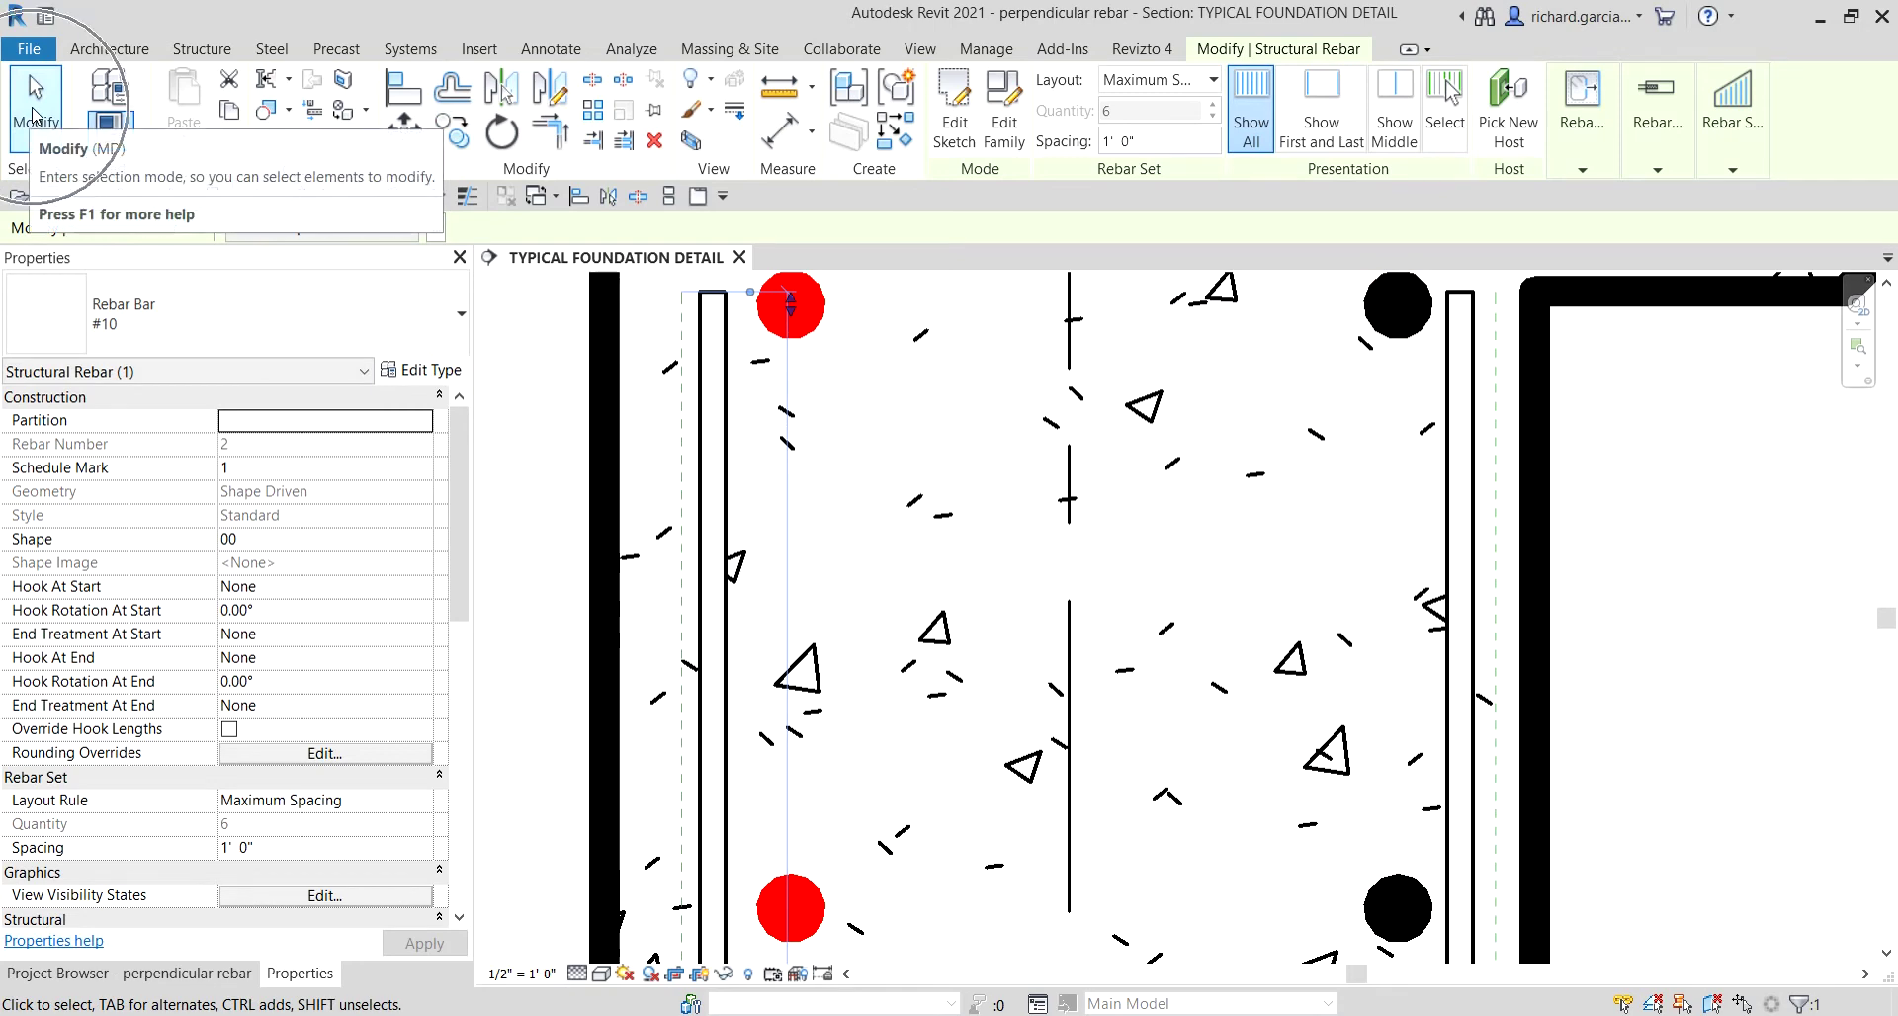
left_click(51, 143)
Step: Nudge the copied #10 rebar set slightly outward, closer to its adjacent vertical bar
scroll(858, 425, "down", 1)
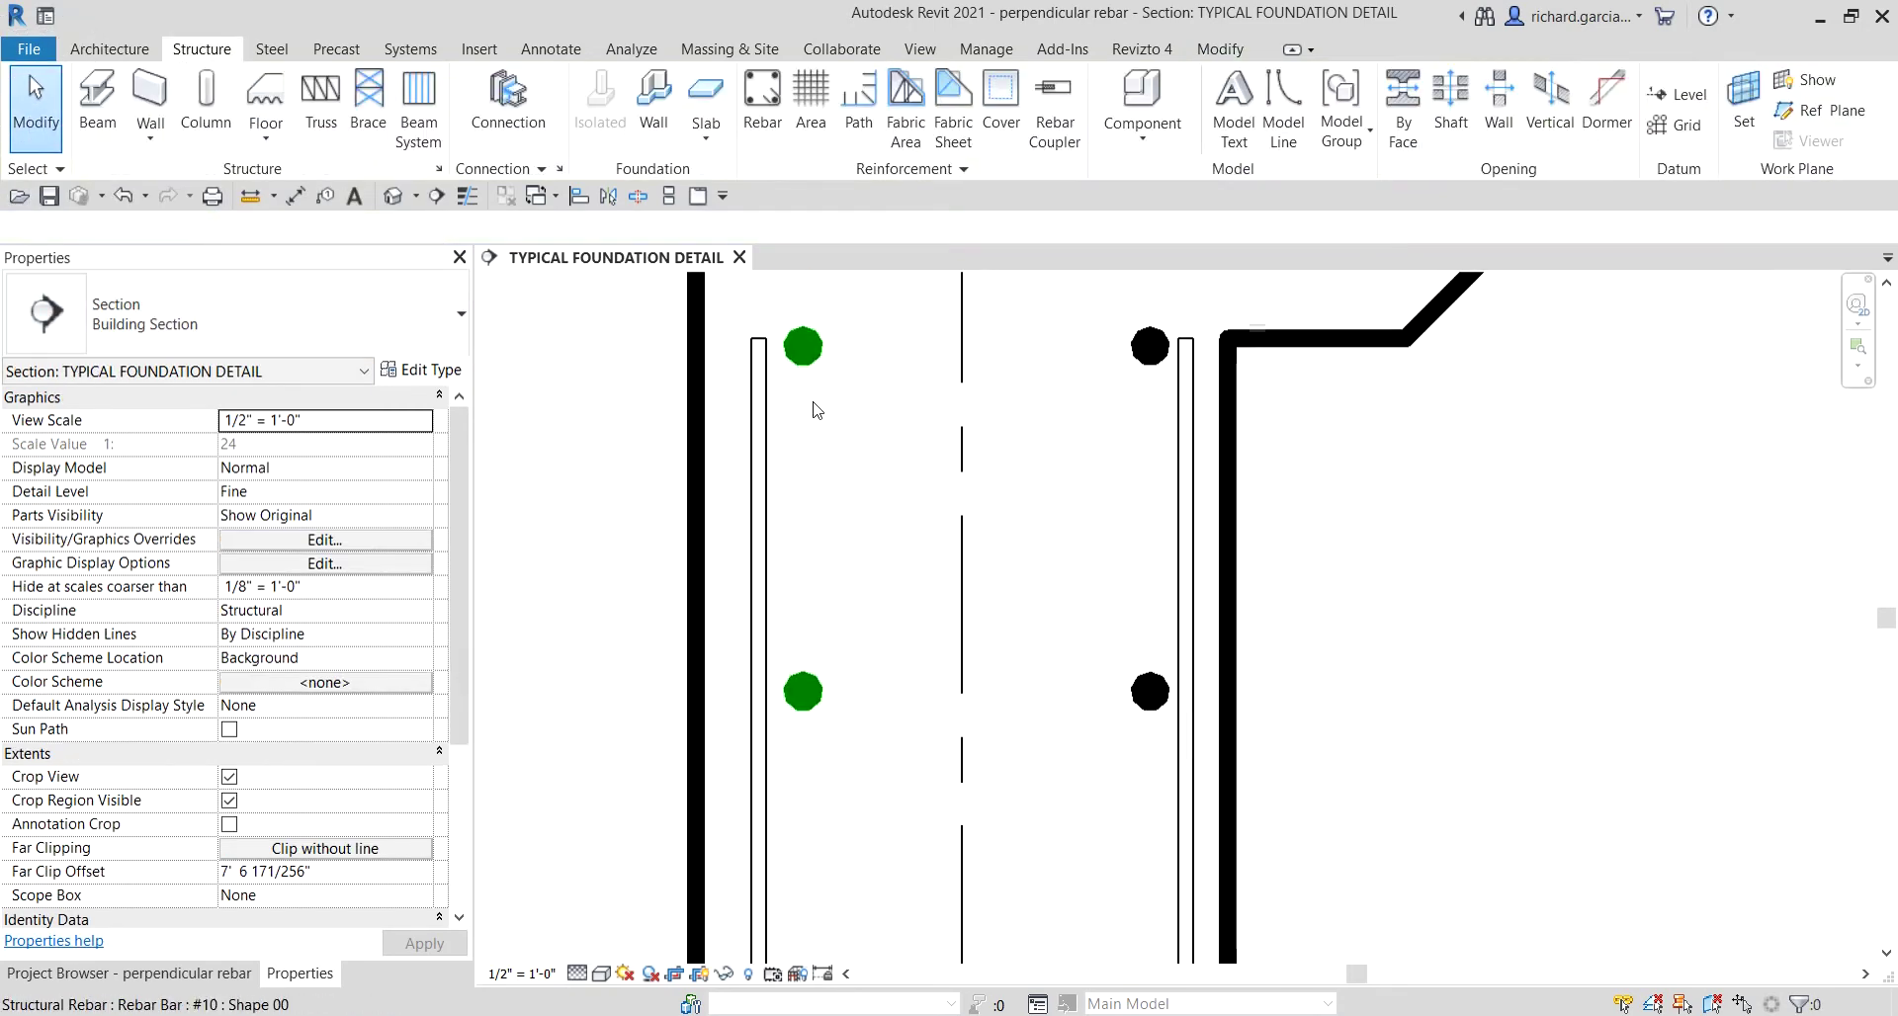
scroll(799, 372, "up", 1)
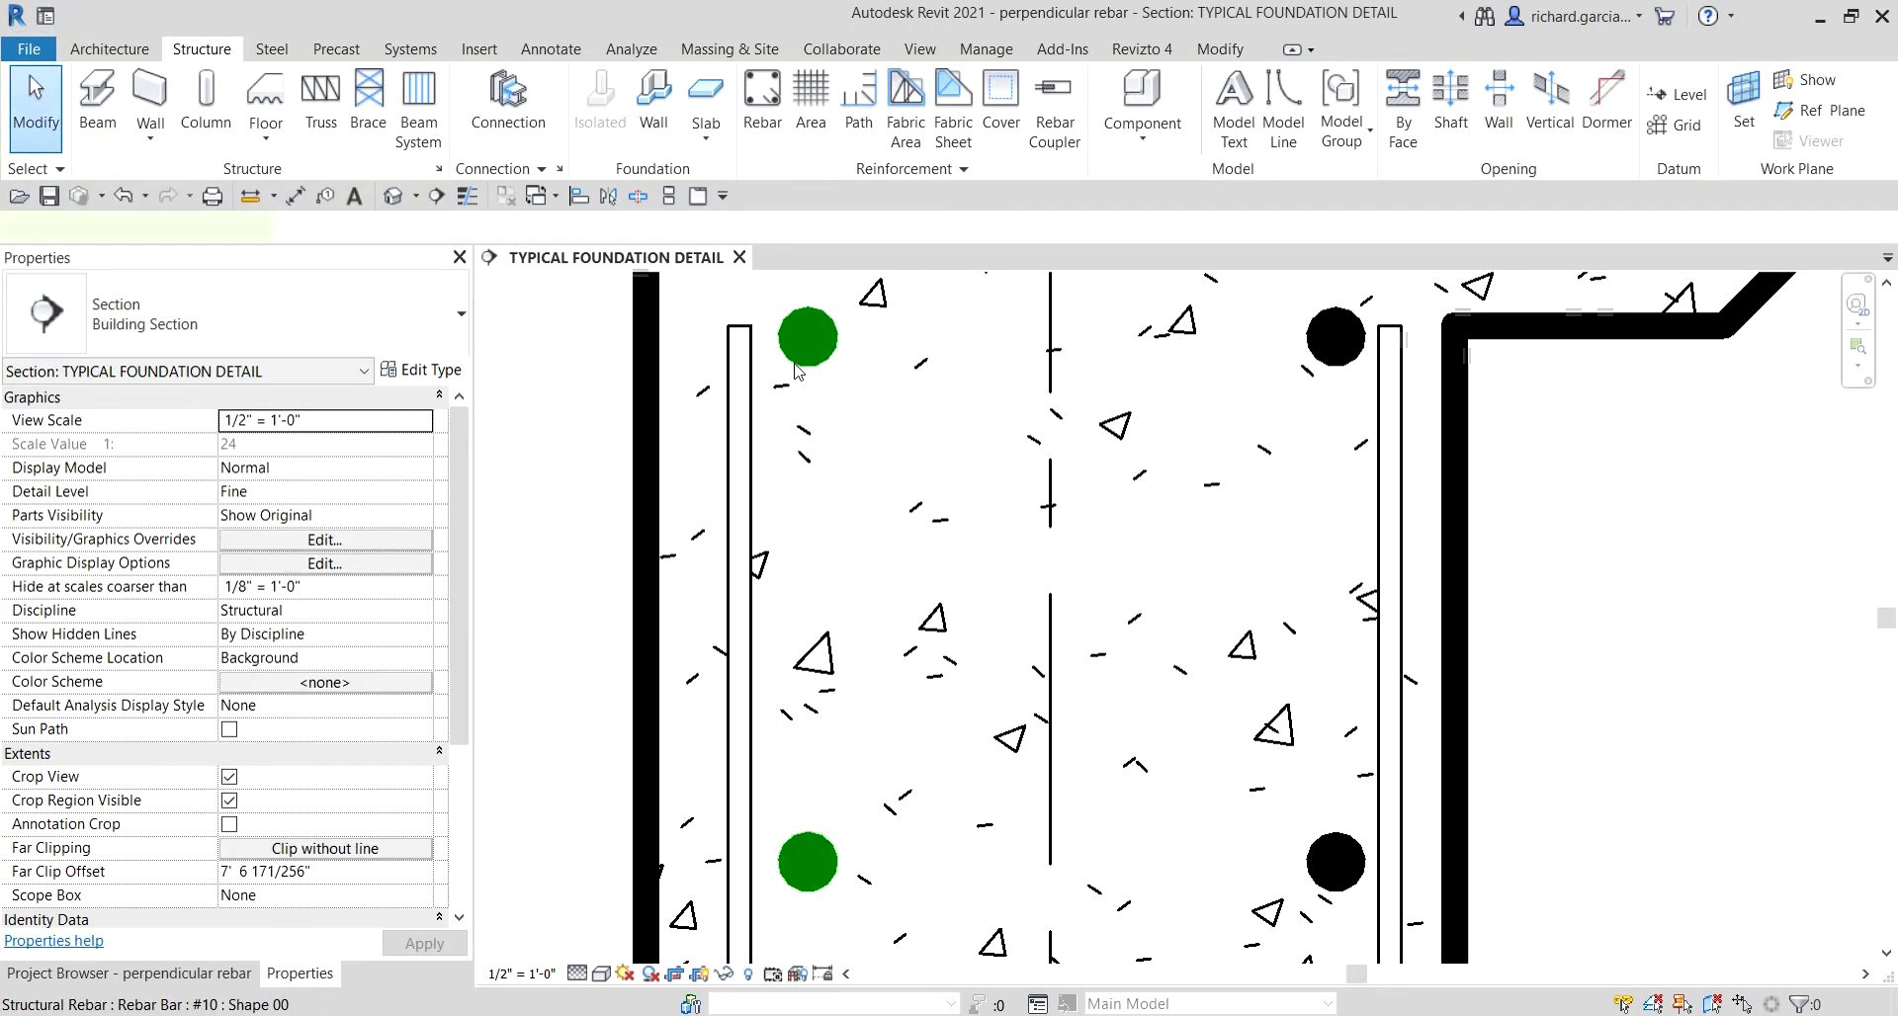
left_click(817, 343)
left_click_drag(822, 343, 816, 343)
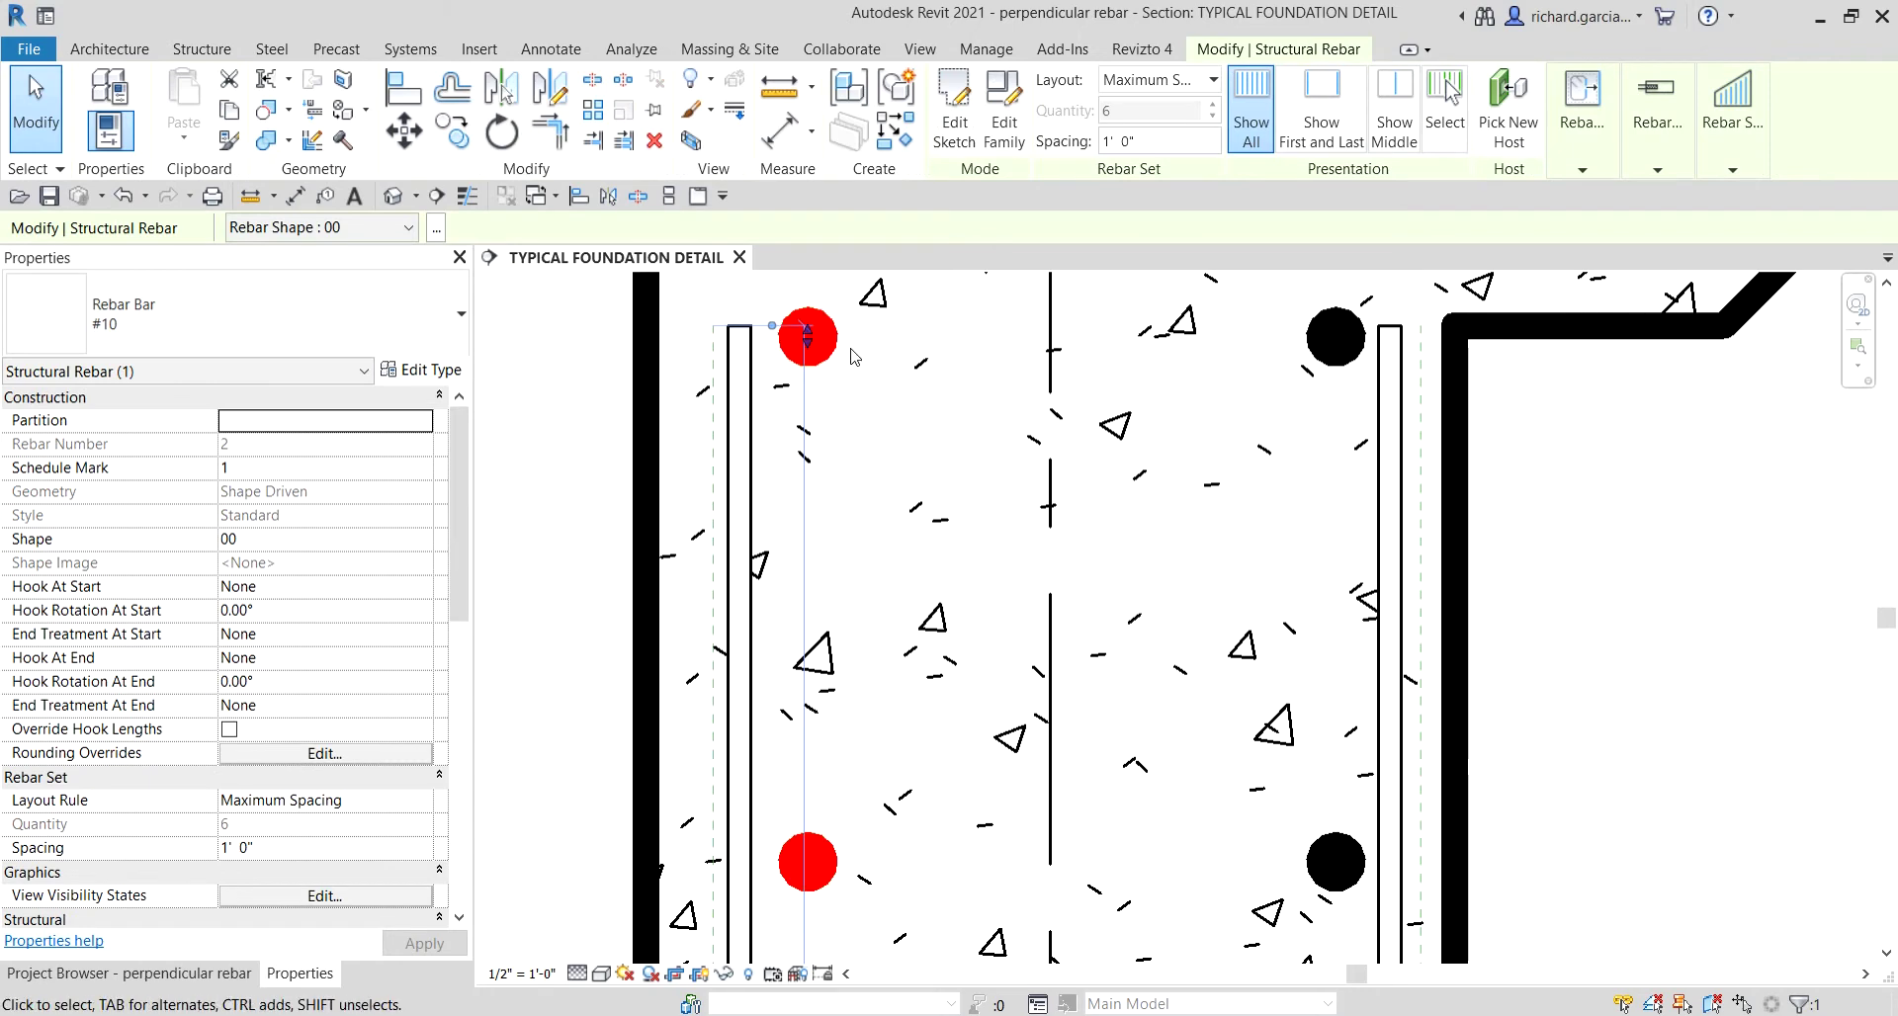
key("Left")
key("Left")
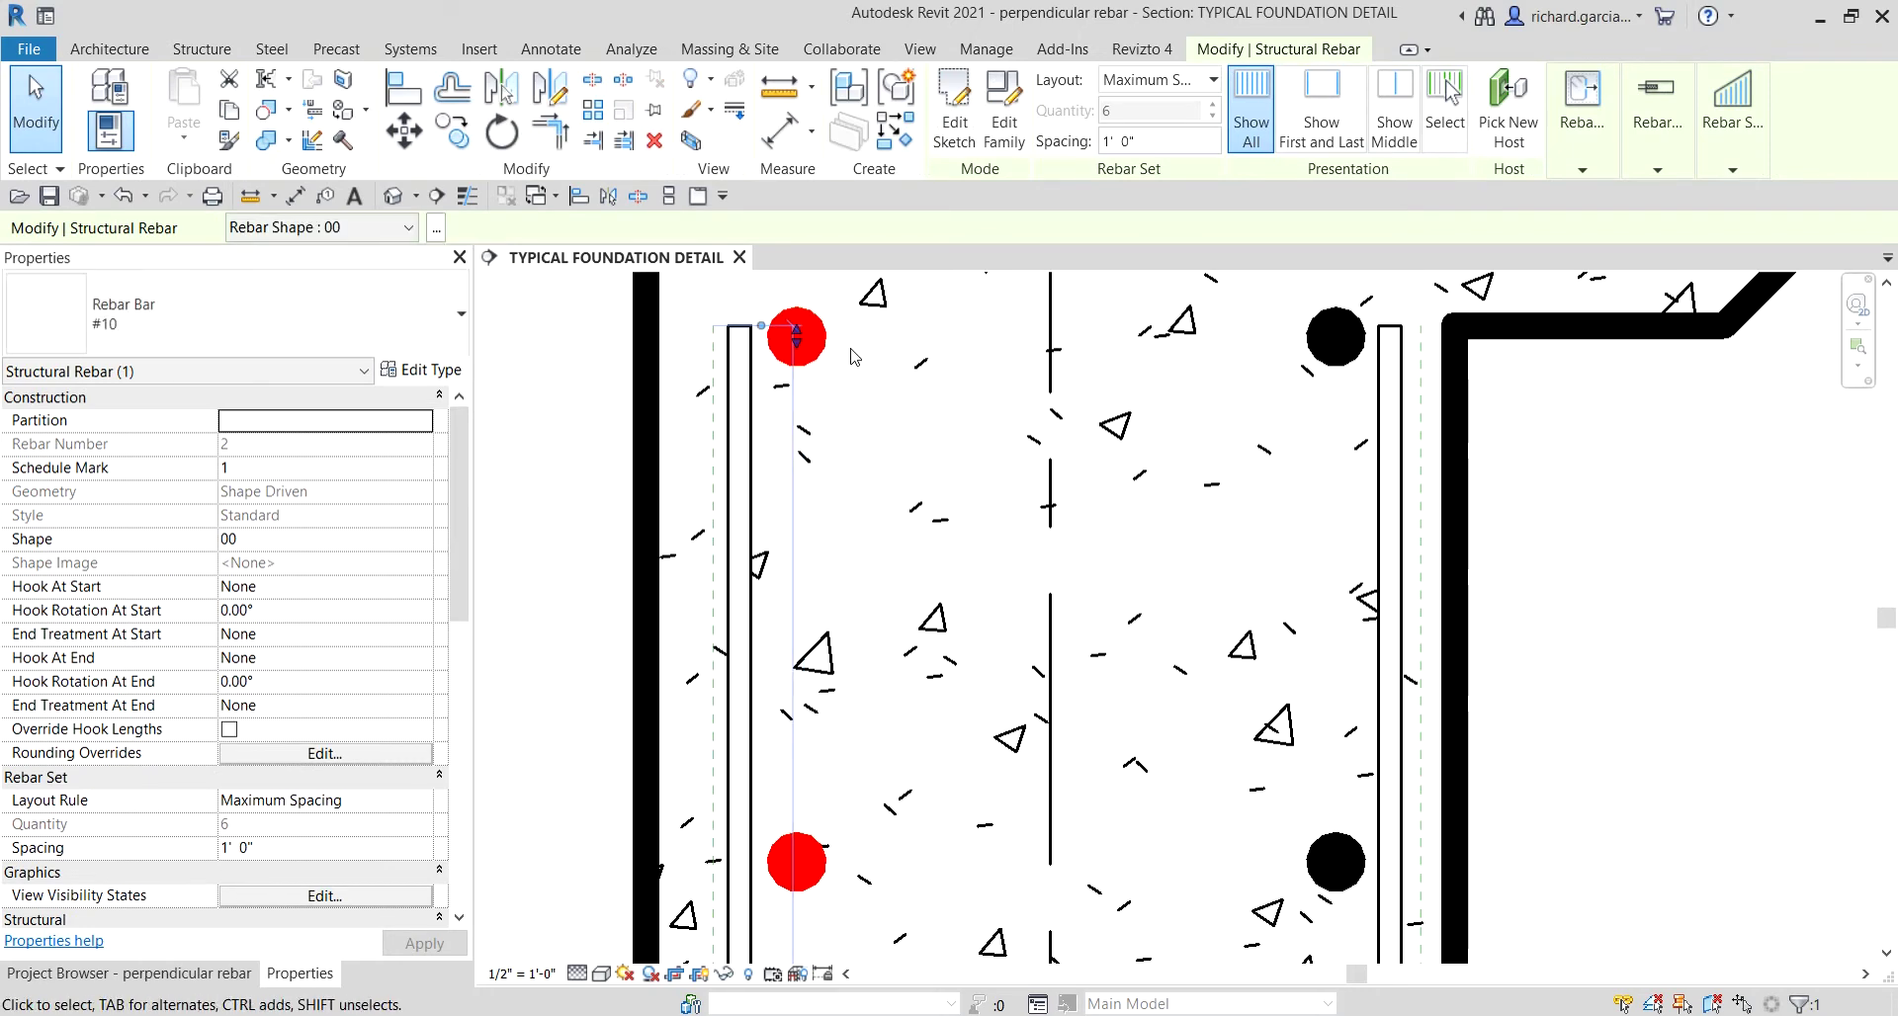
key("ctrl+z")
Step: Place a perpendicular #4 shape 00 rebar set in the lower part of the footing, using a Fixed Number layout with quantity 4
scroll(899, 394, "down", 5)
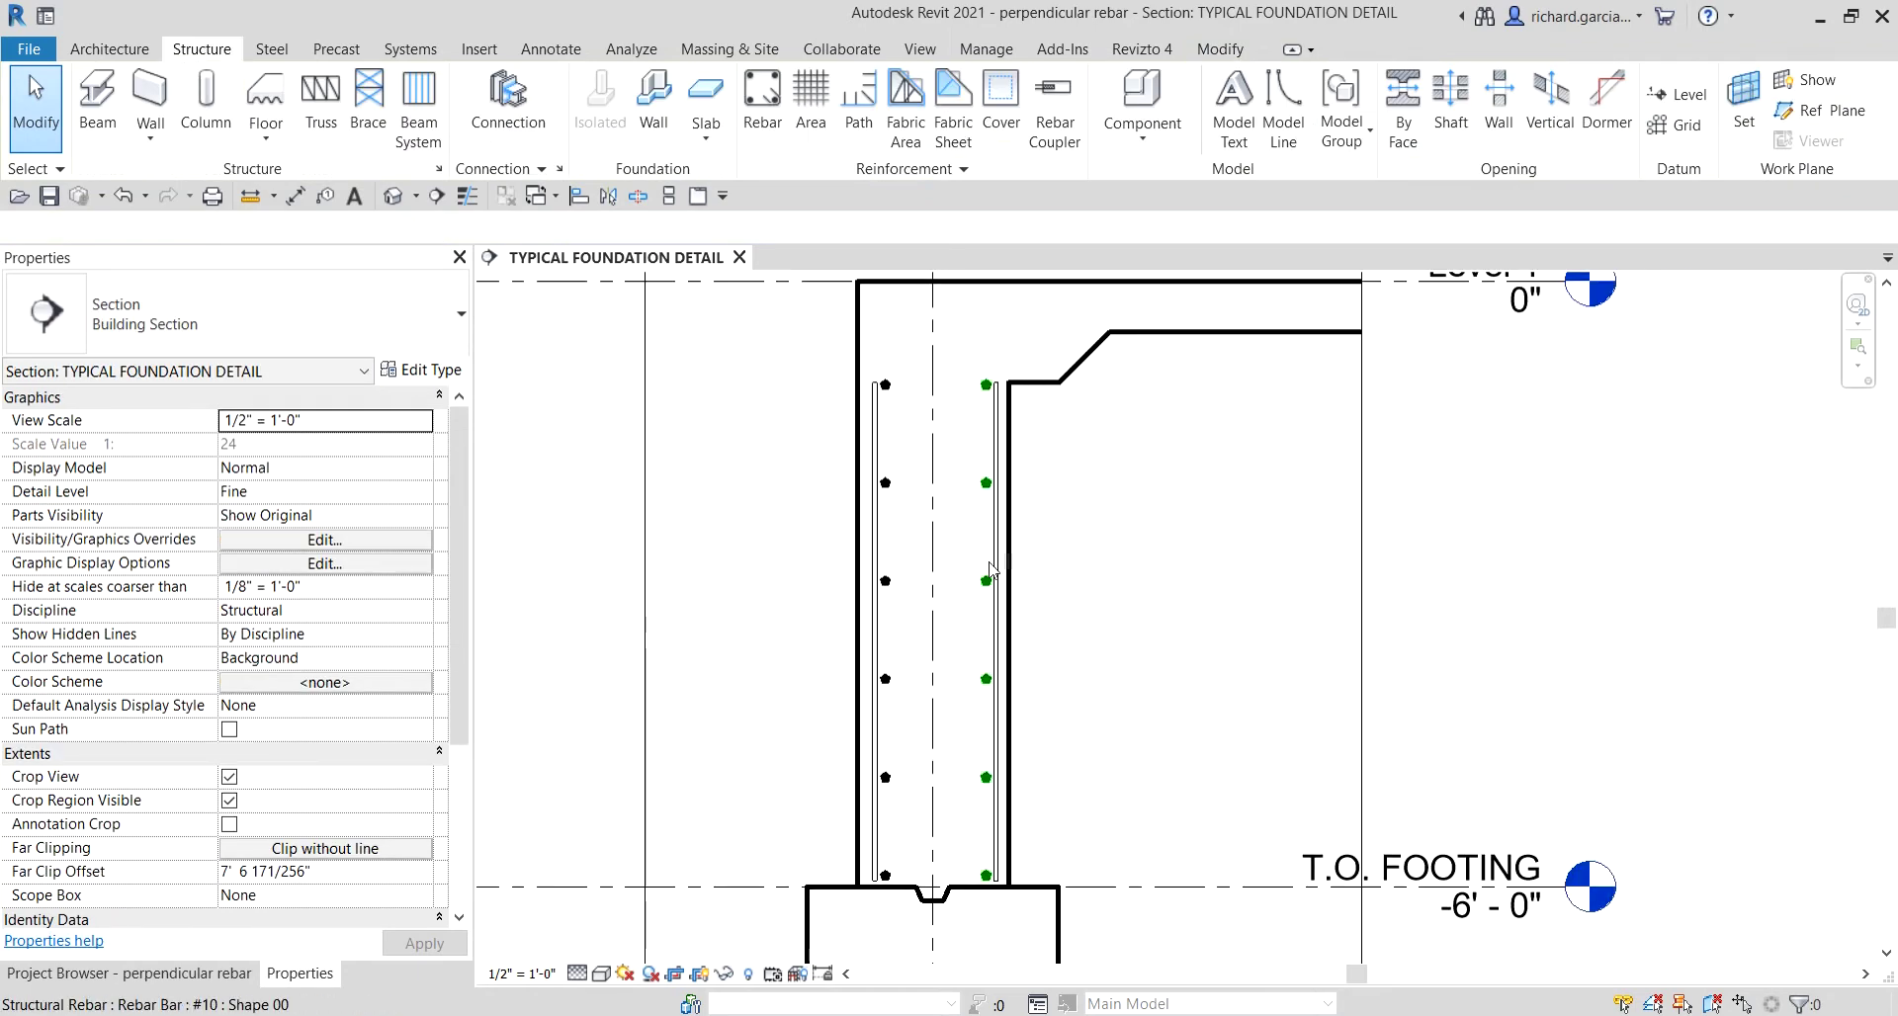
scroll(1053, 693, "up", 4)
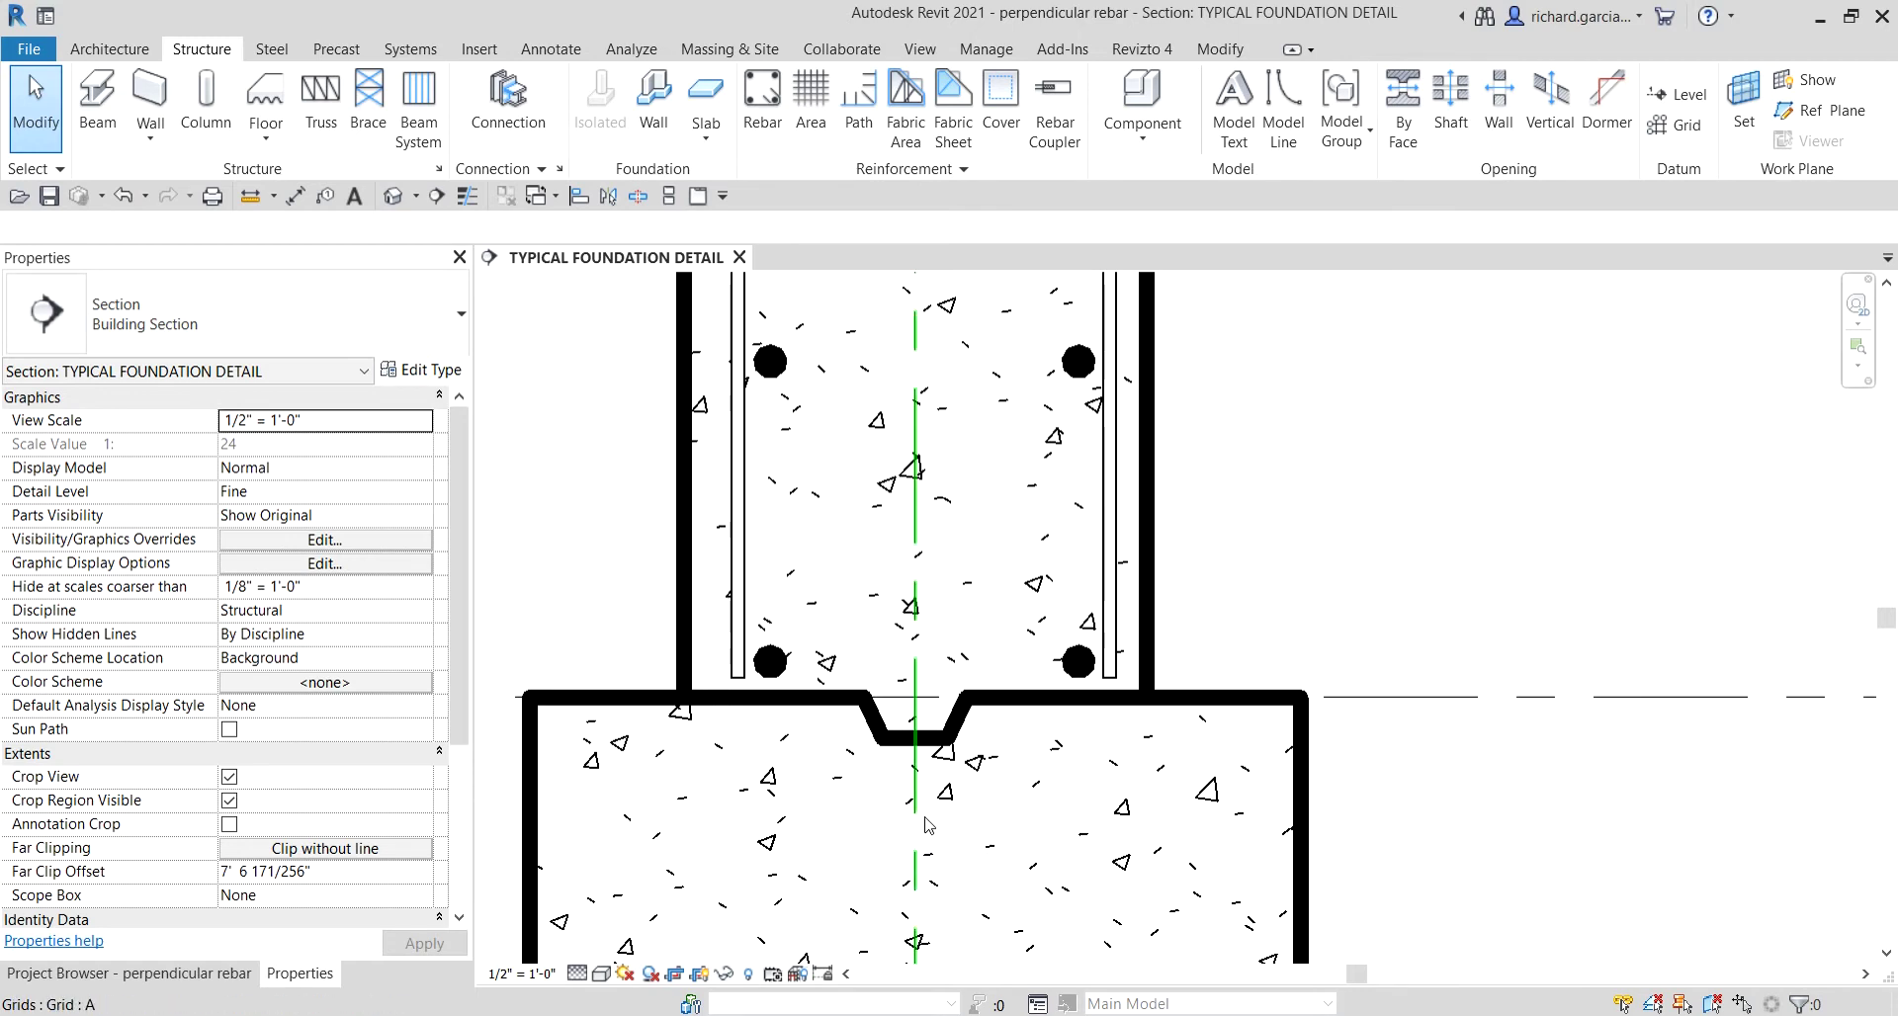
scroll(929, 826, "down", 2)
middle_click_drag(930, 826, 893, 571)
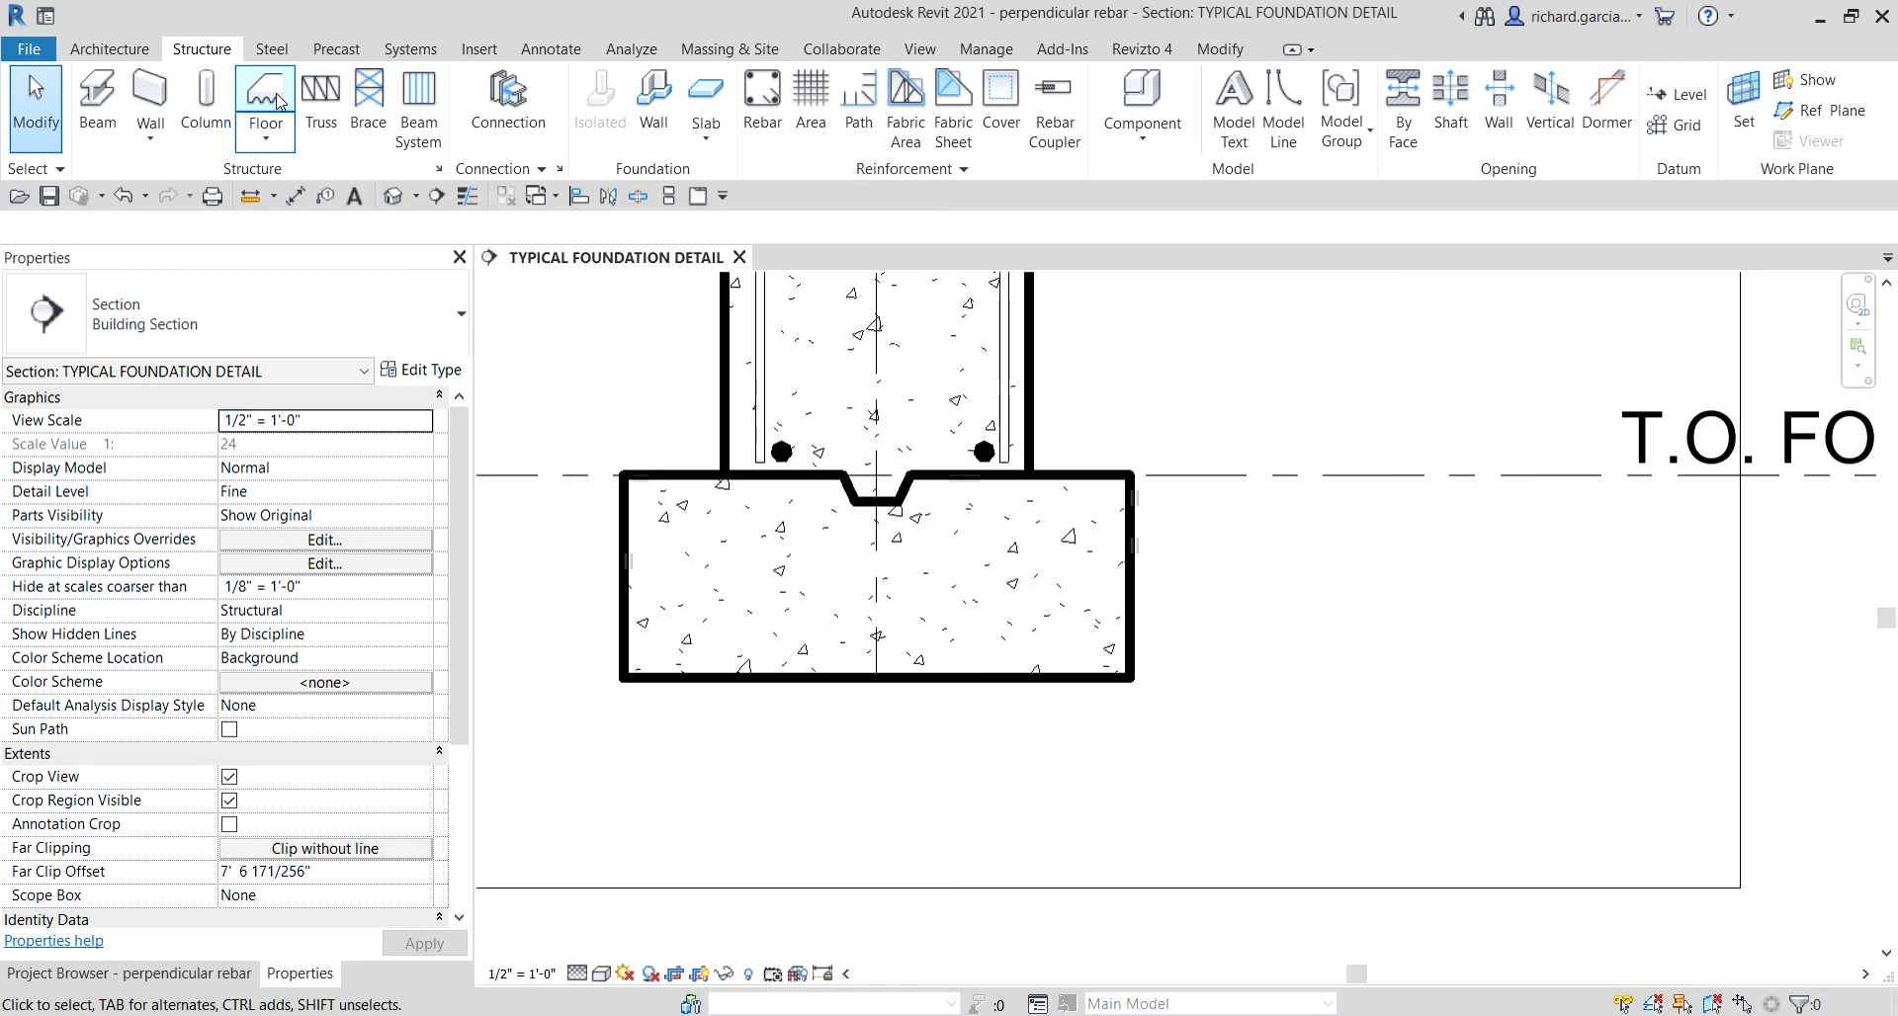
left_click(761, 99)
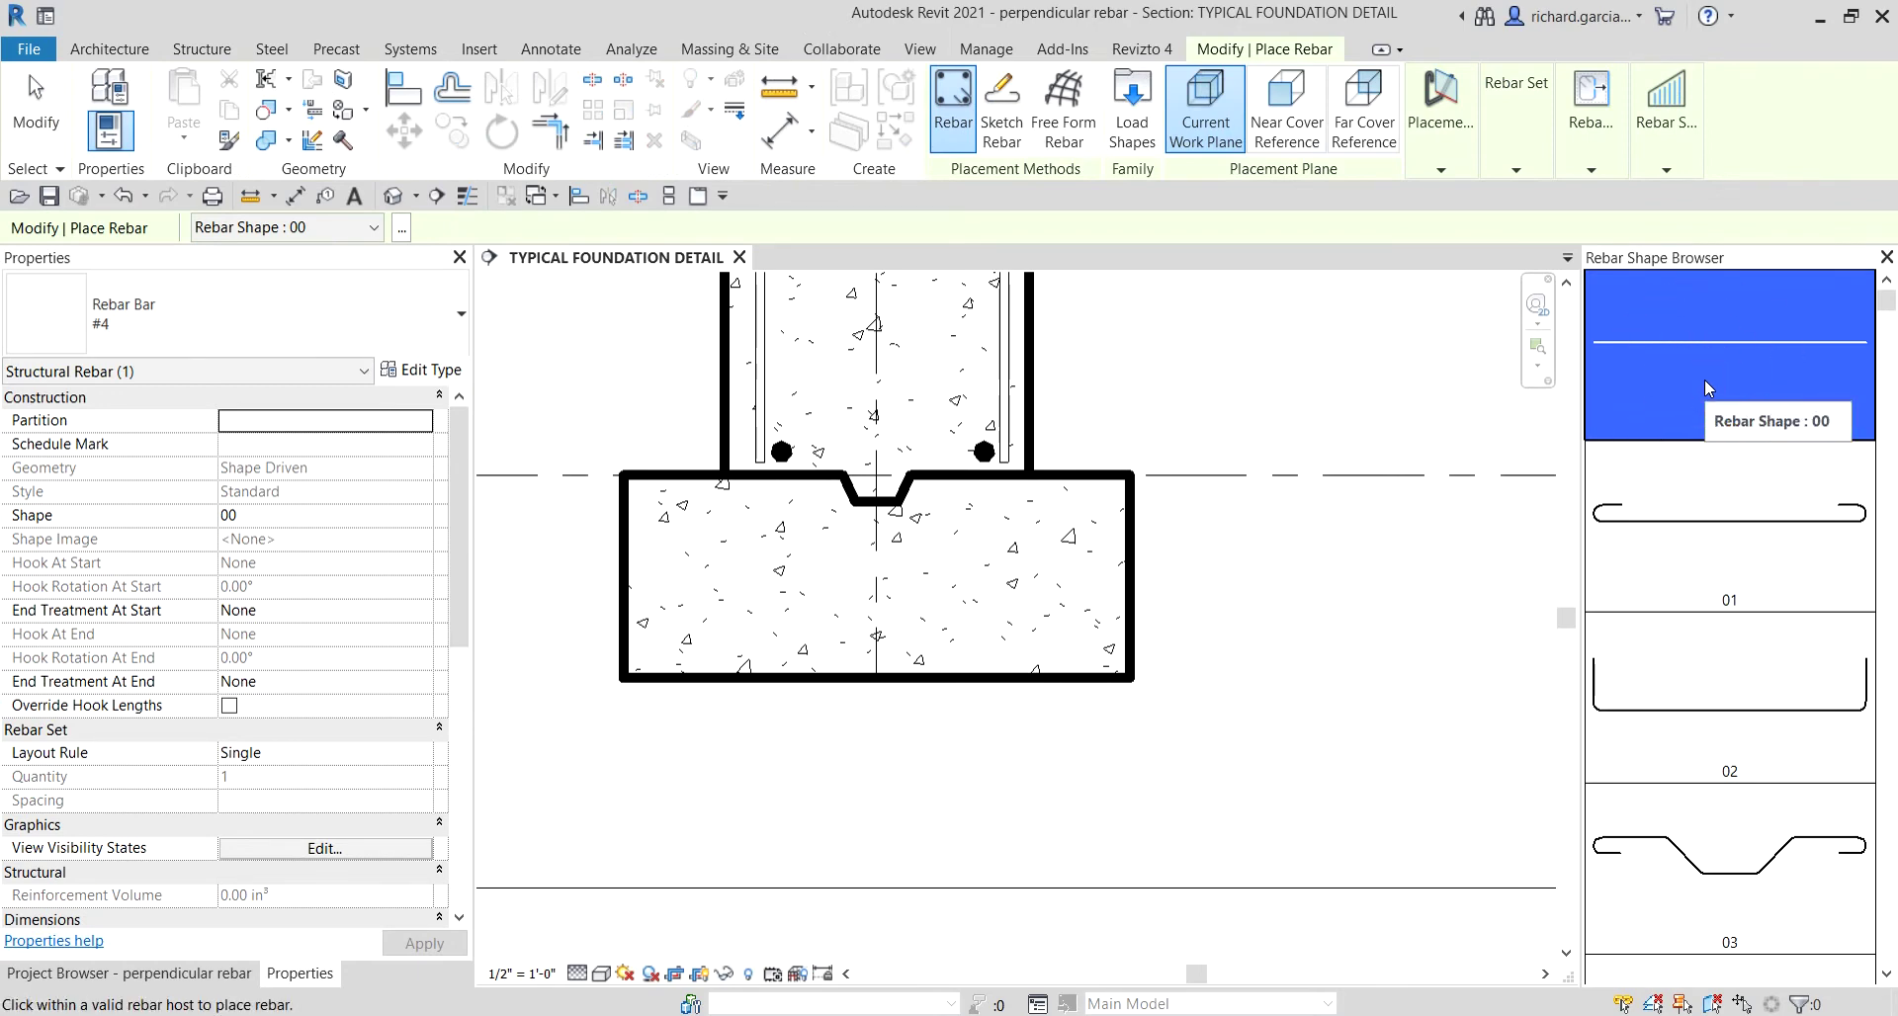
left_click(1439, 170)
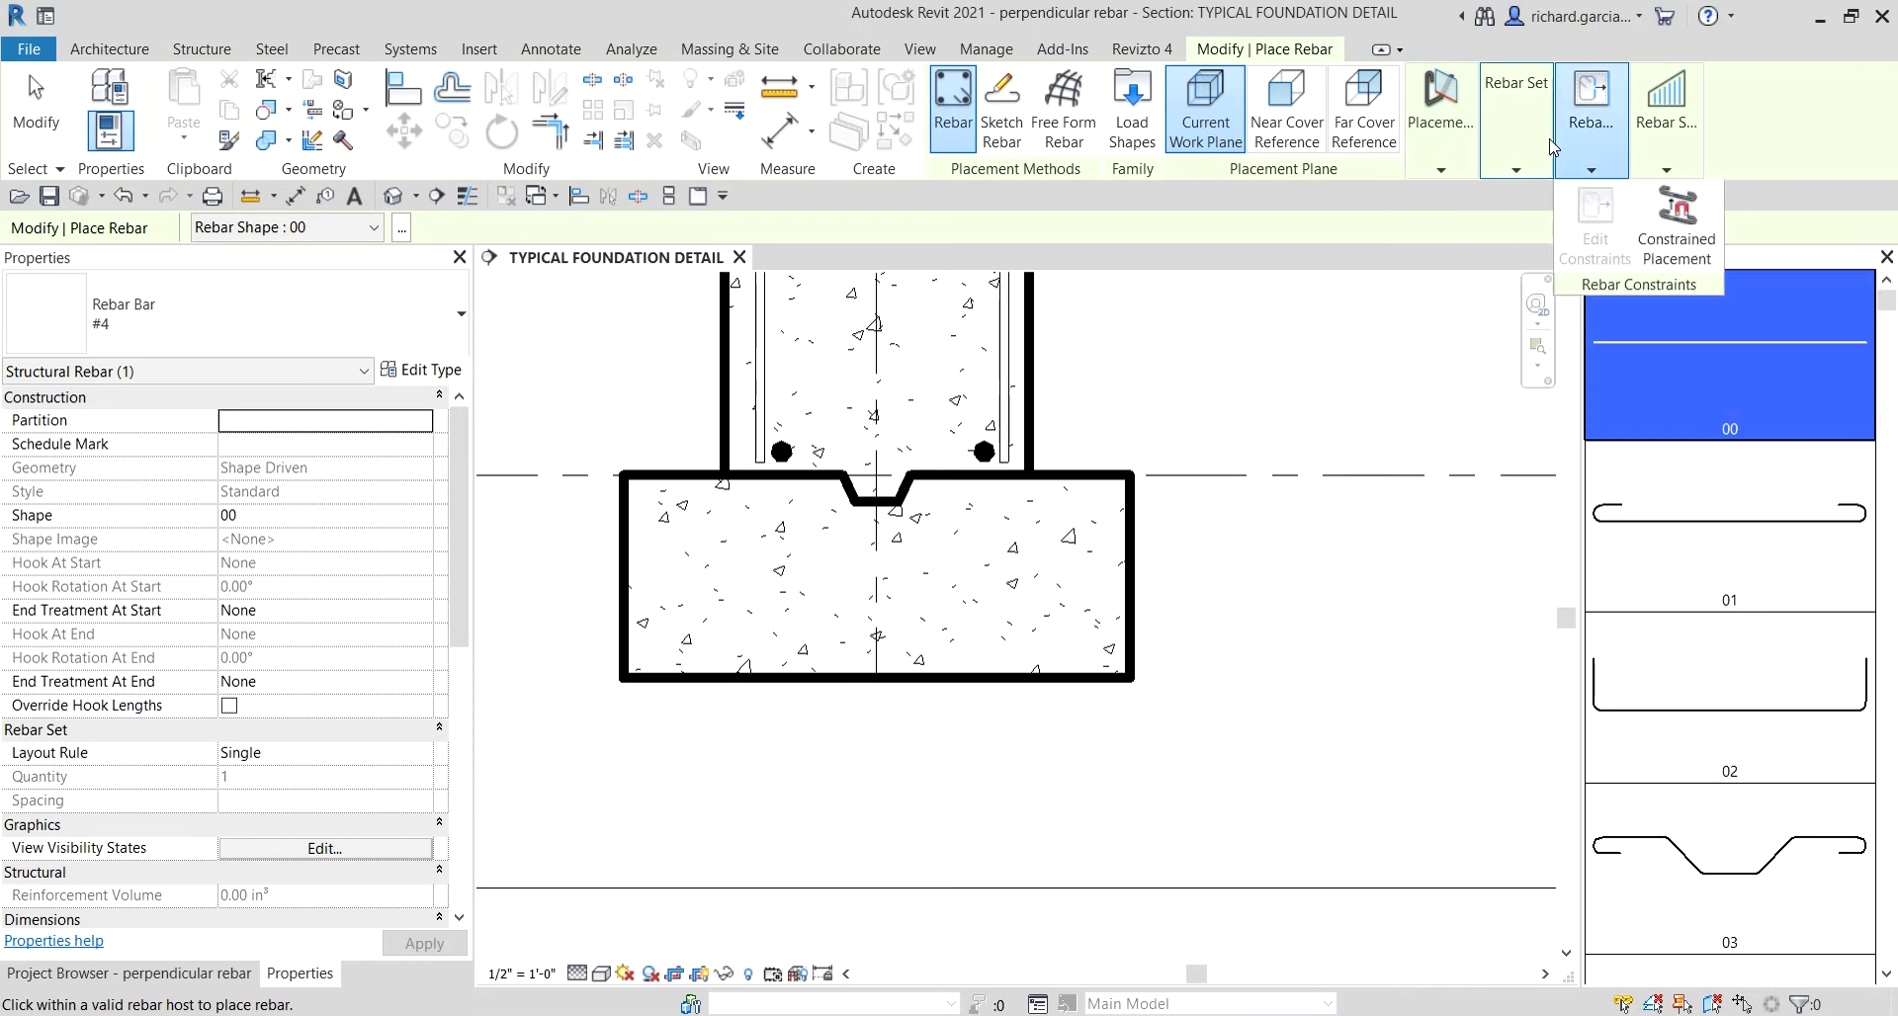
left_click(1518, 168)
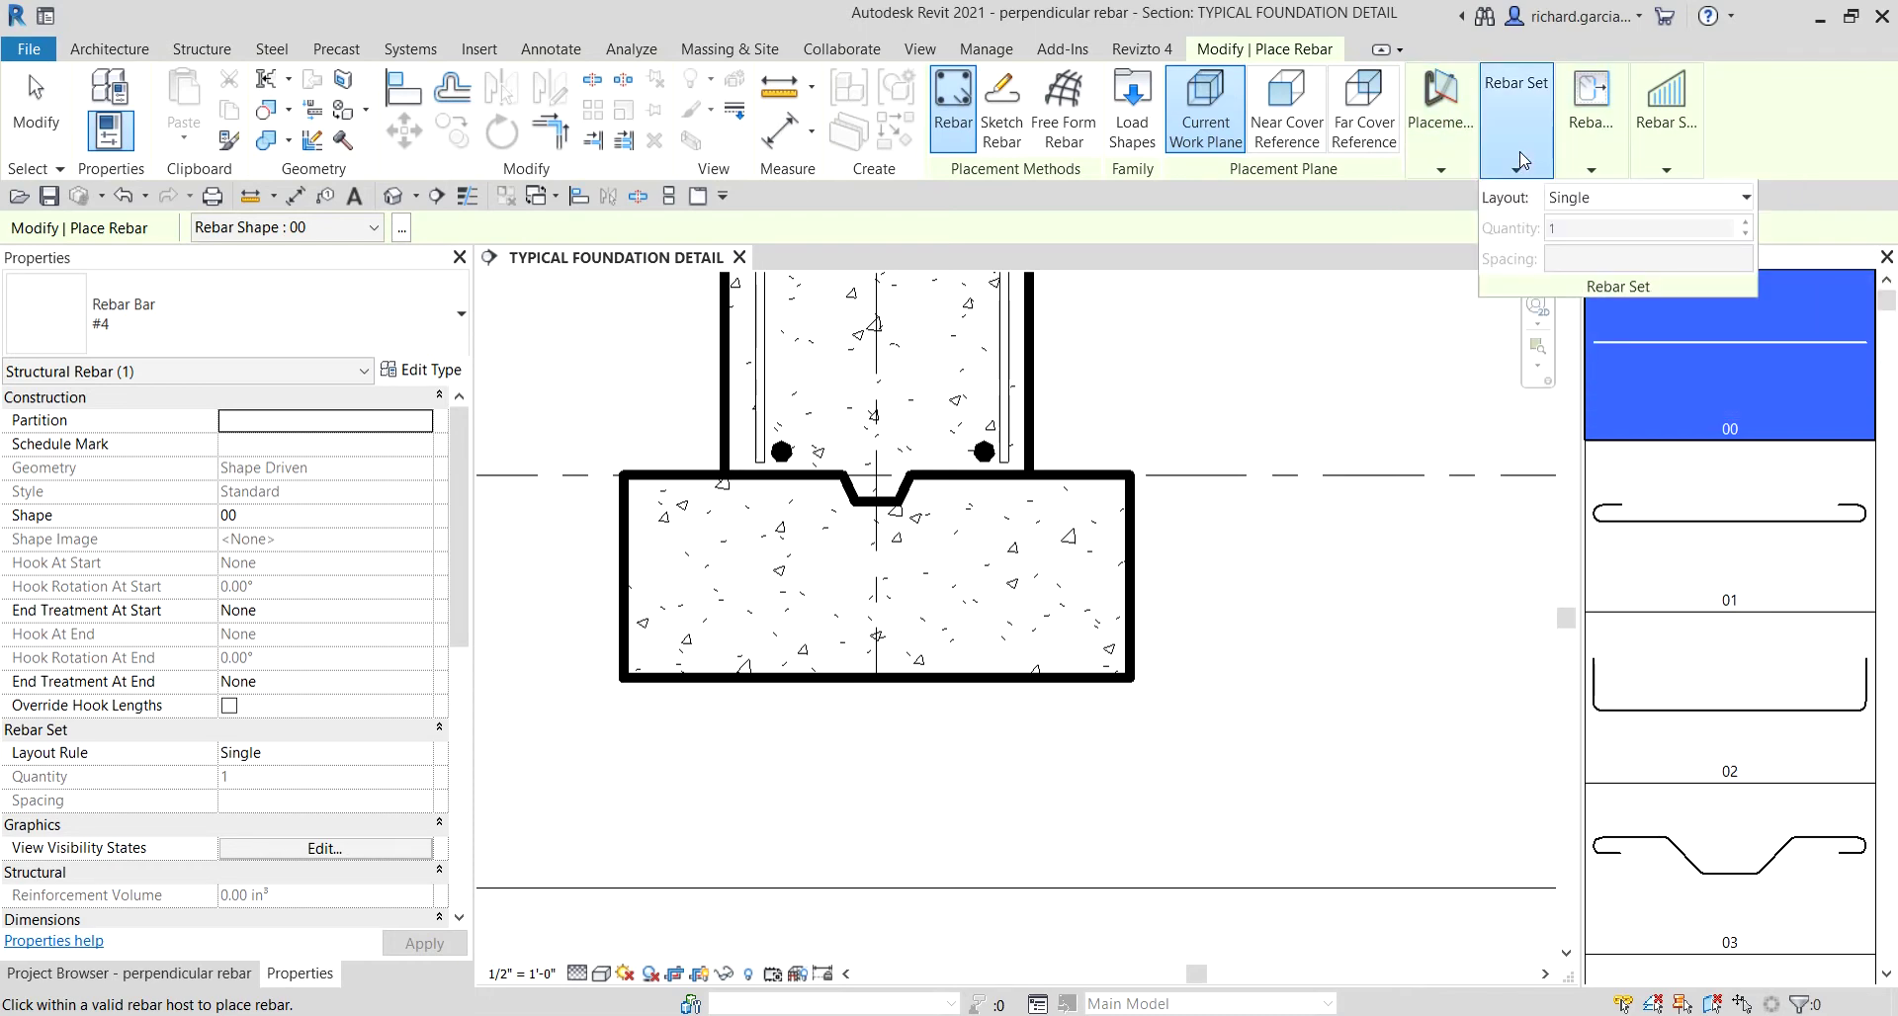
left_click(1583, 199)
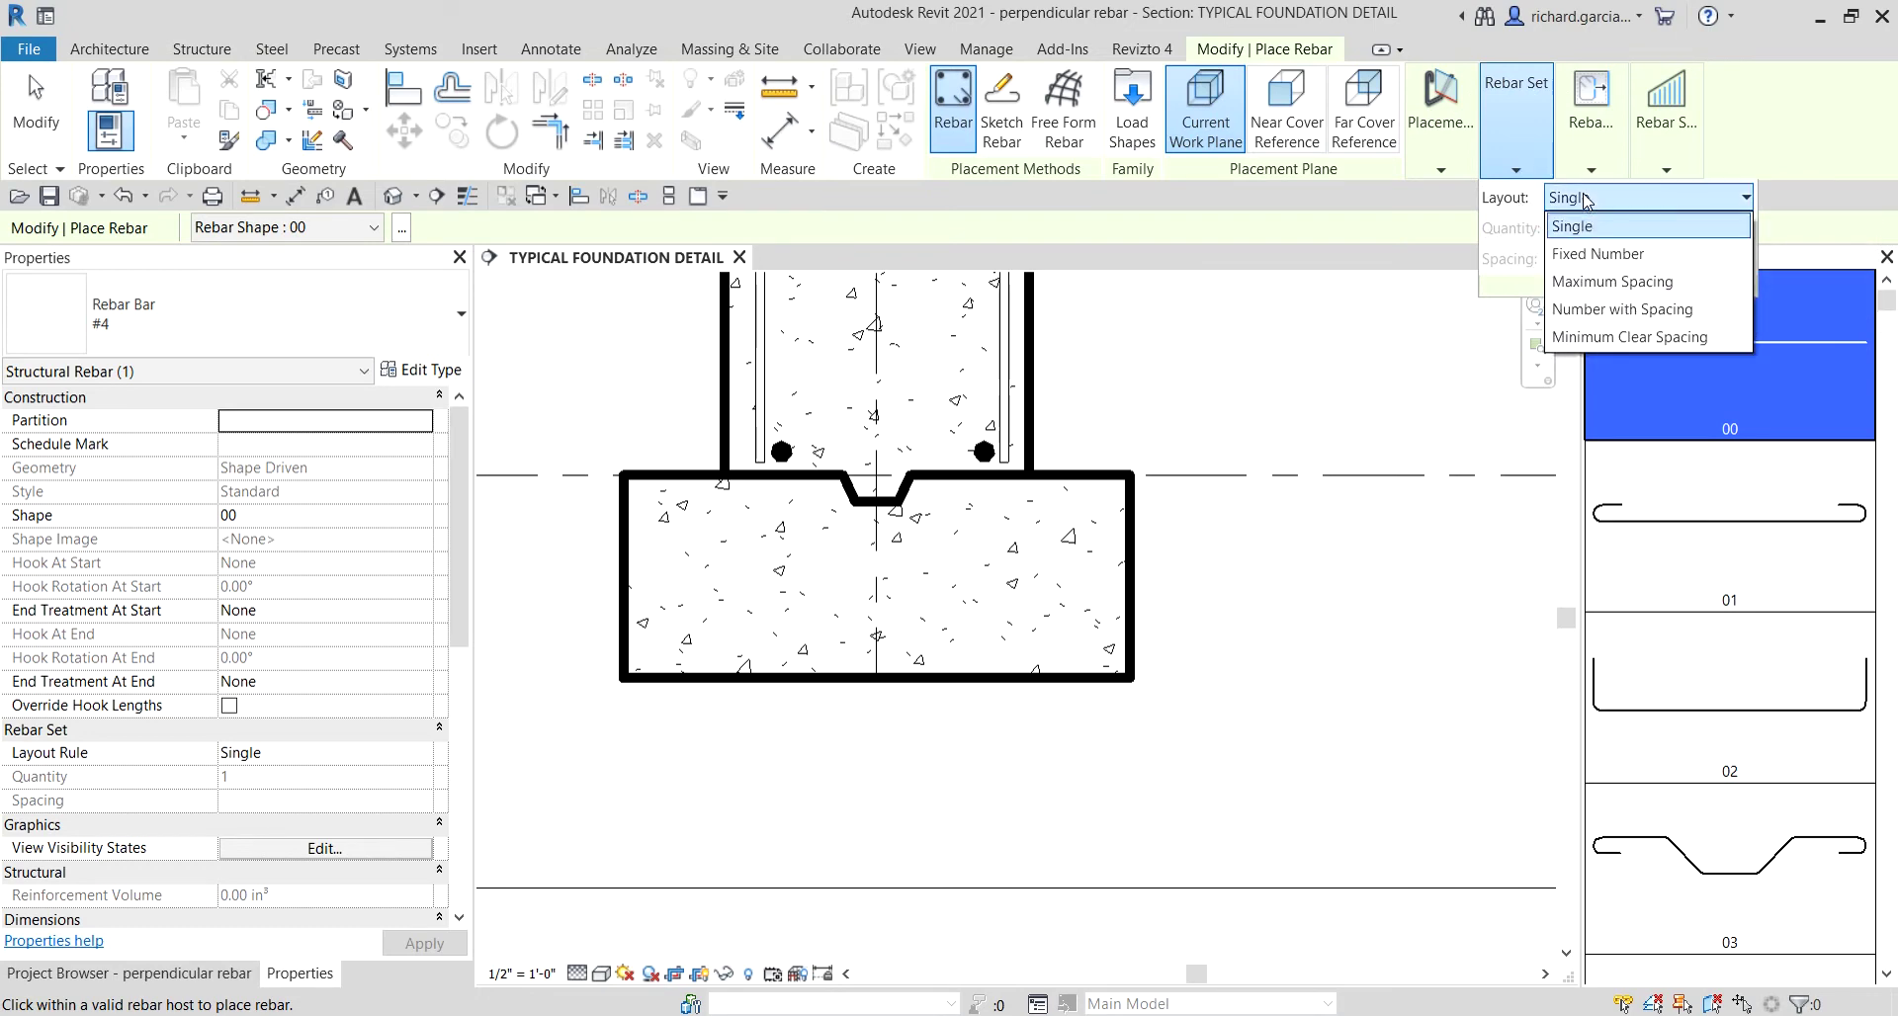
left_click(1599, 259)
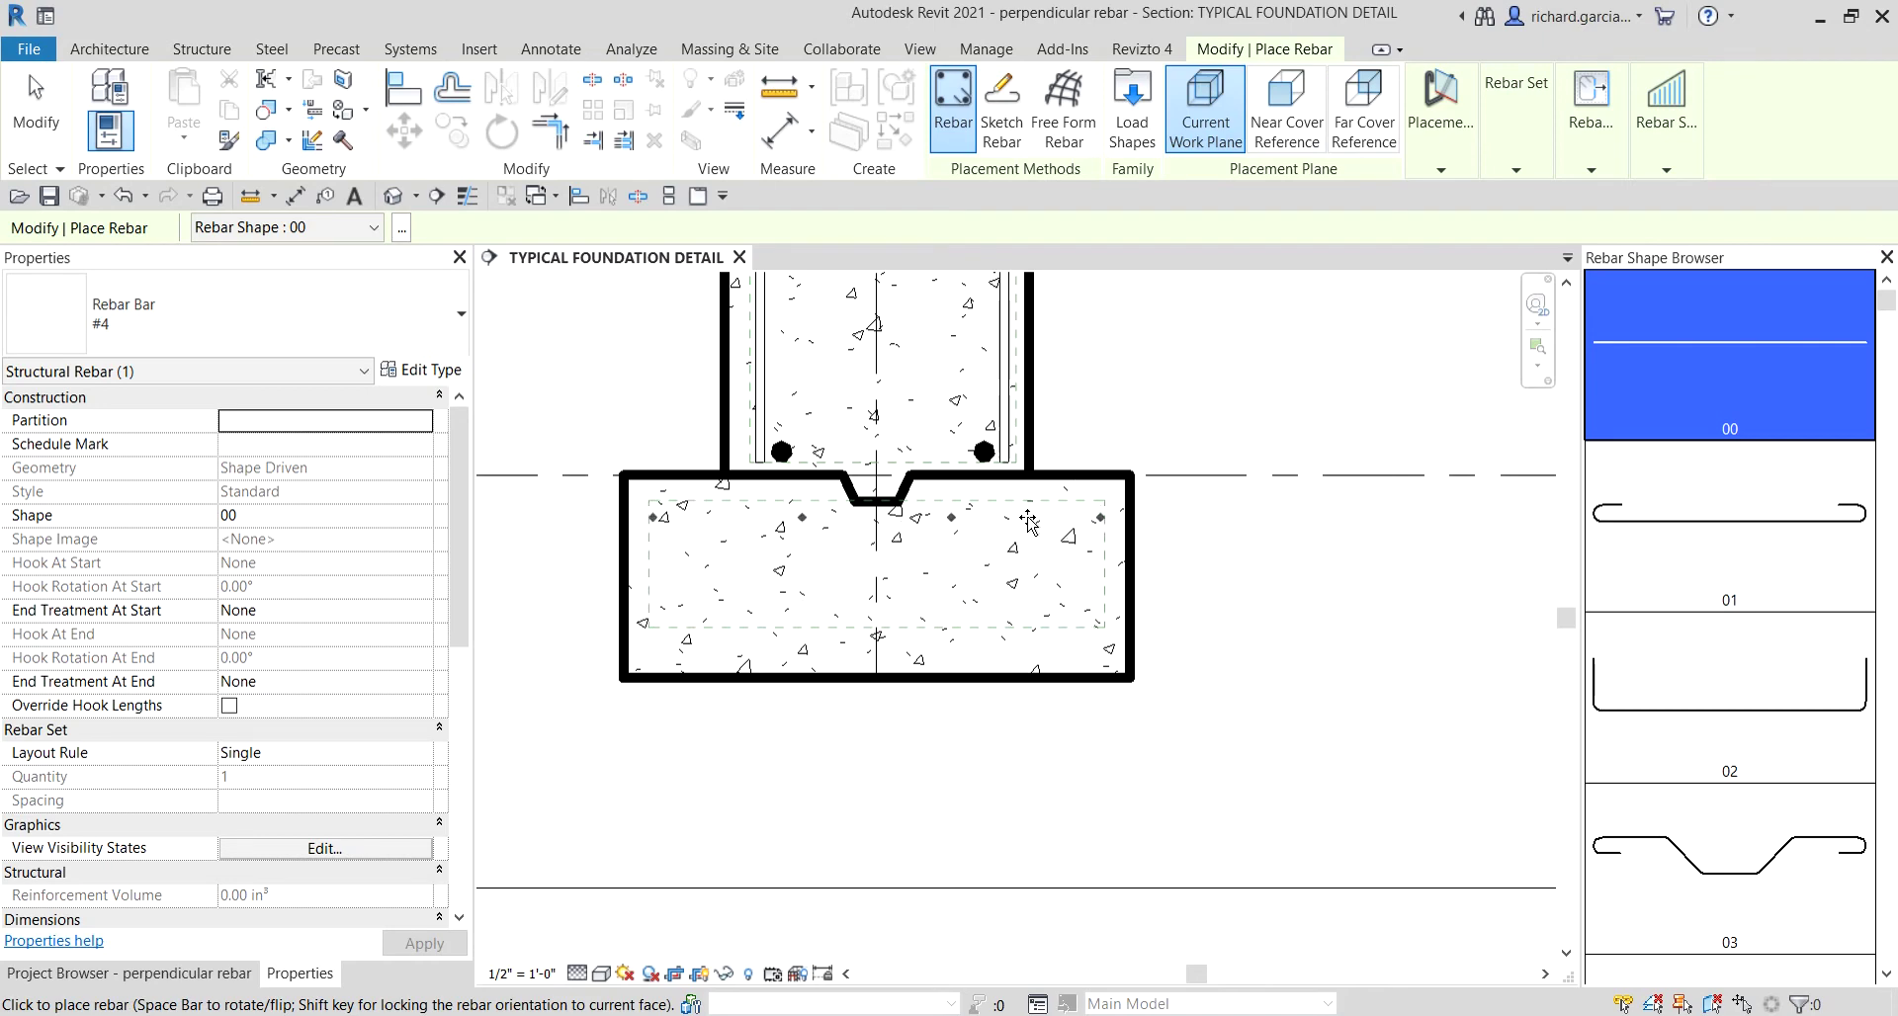
scroll(1029, 590, "up", 3)
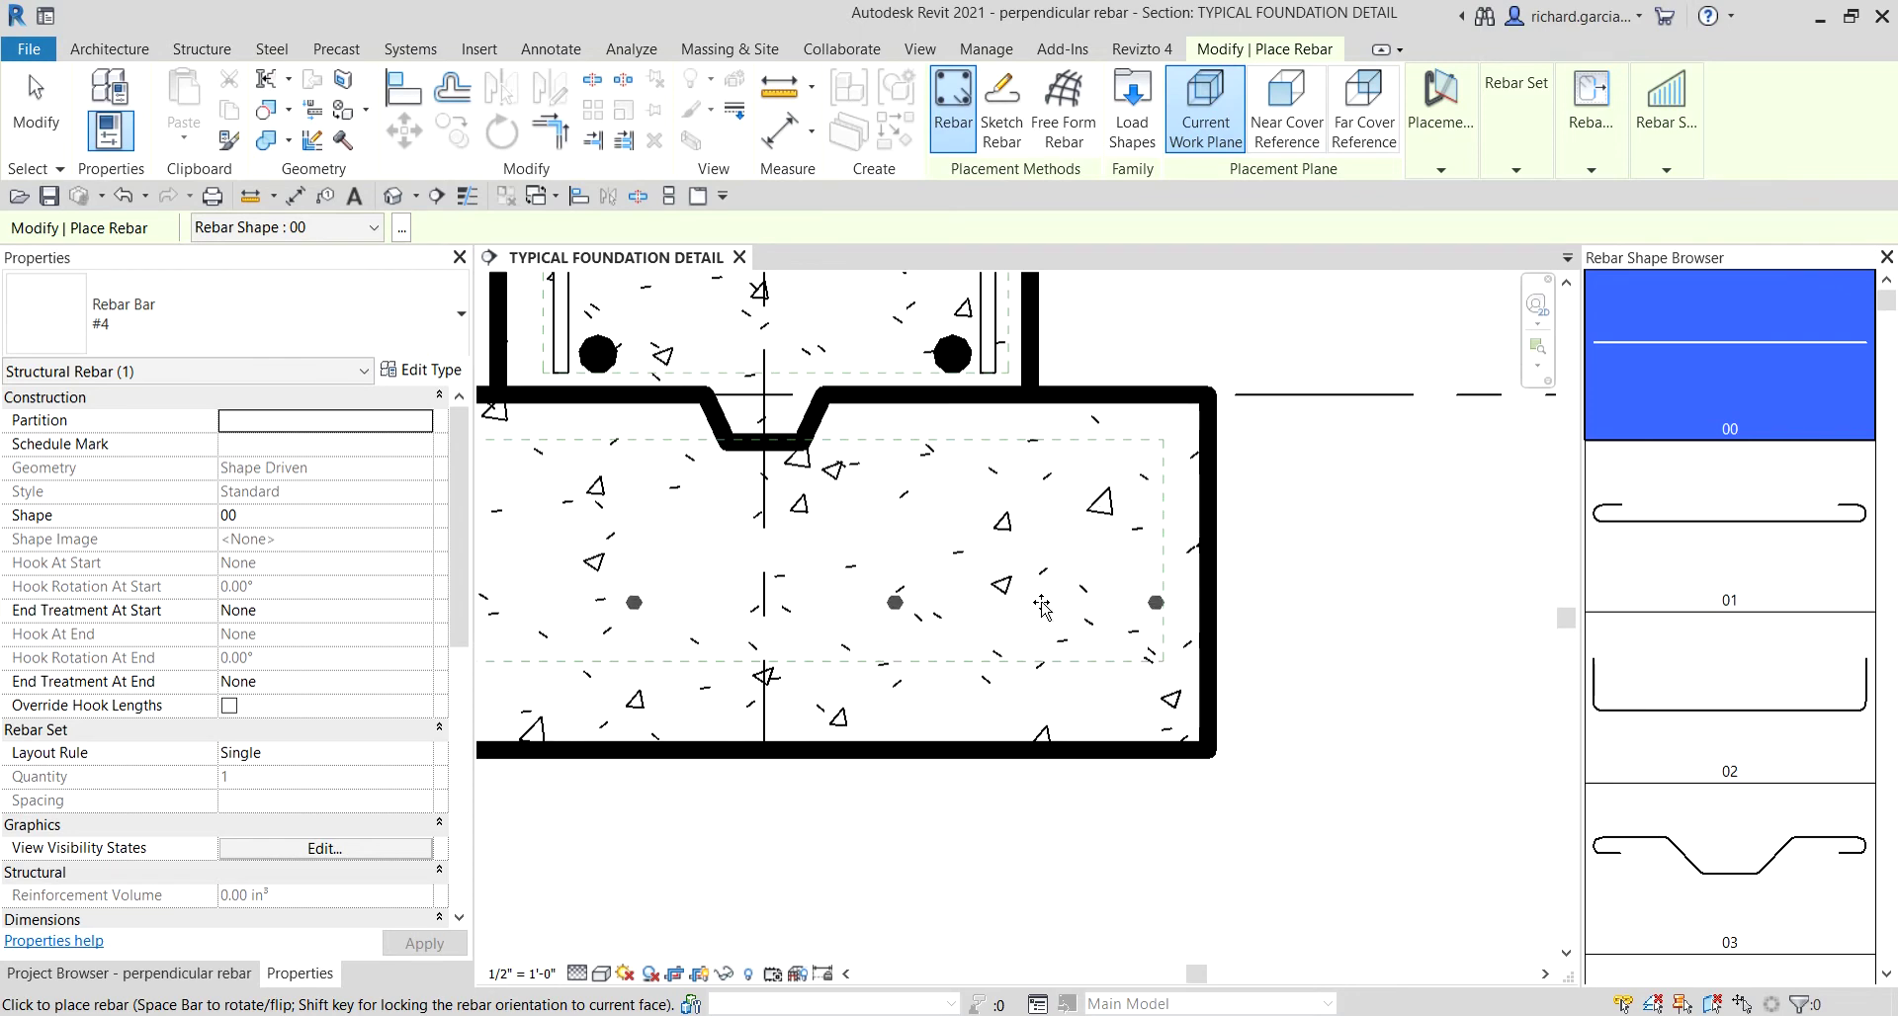
left_click(1042, 605)
scroll(1088, 608, "down", 2)
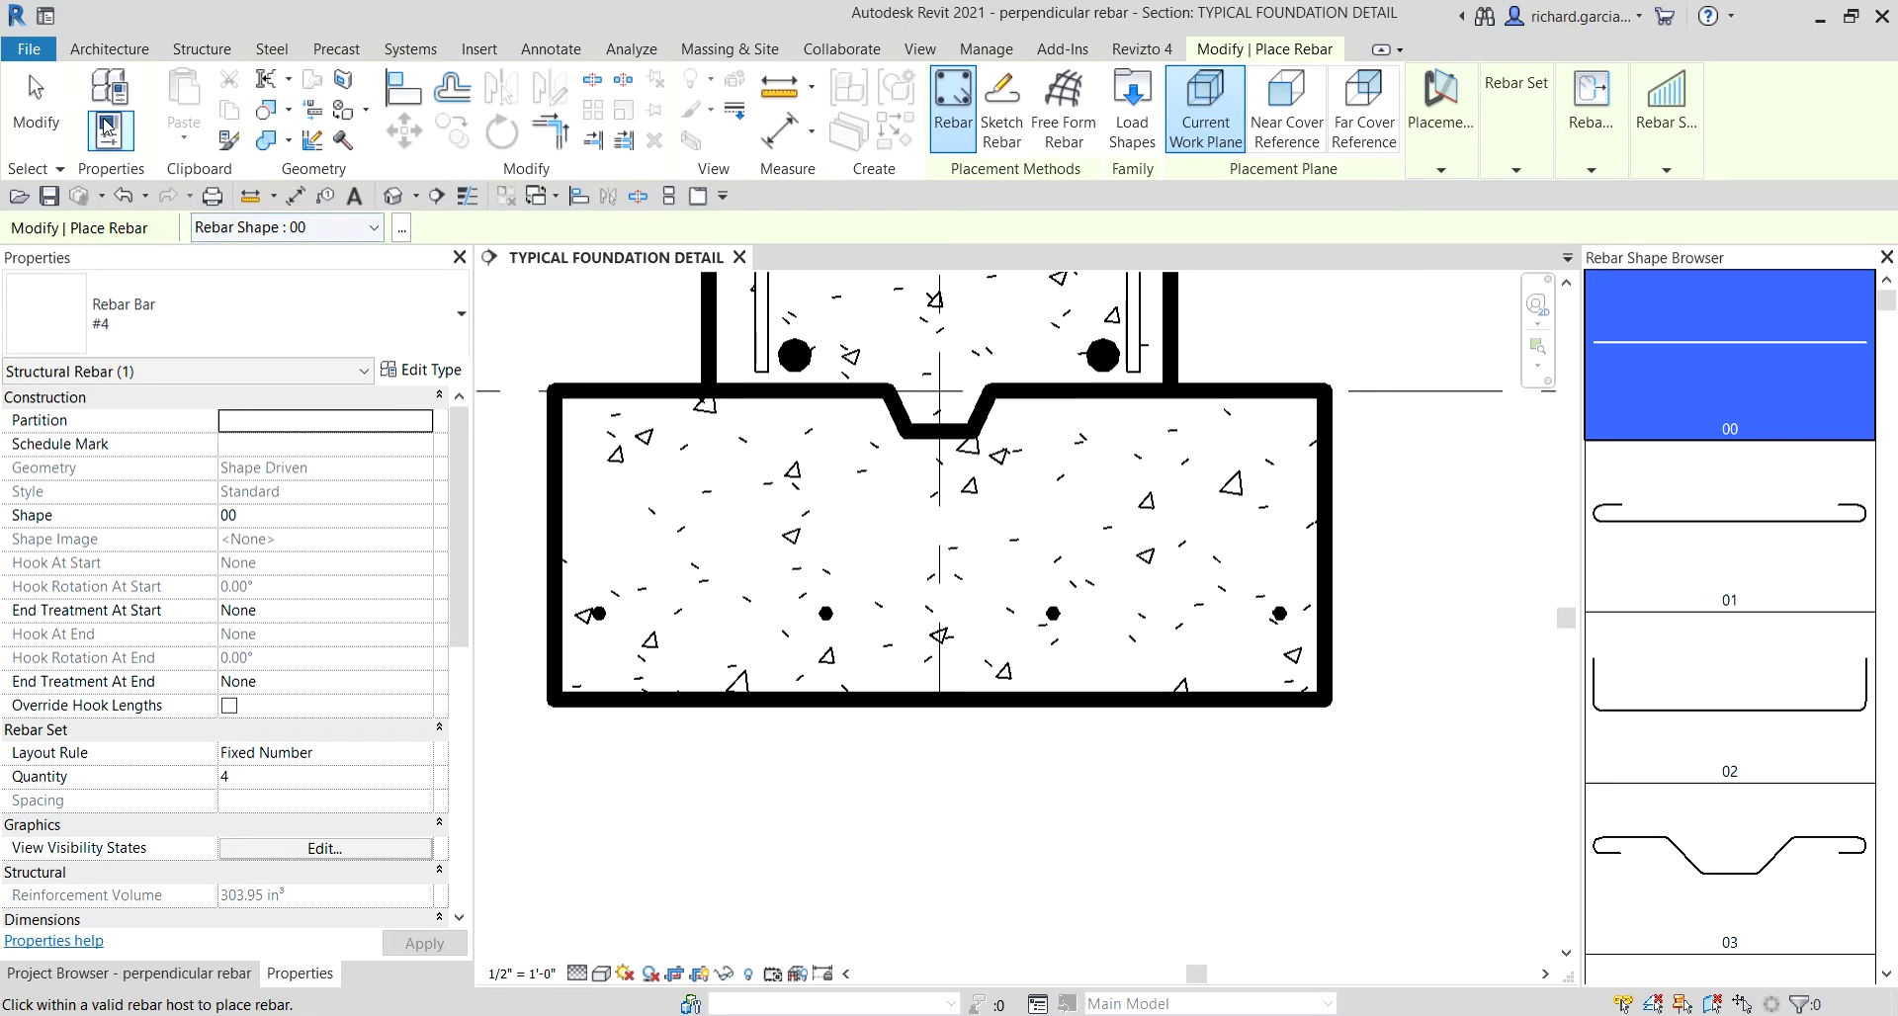
left_click(37, 101)
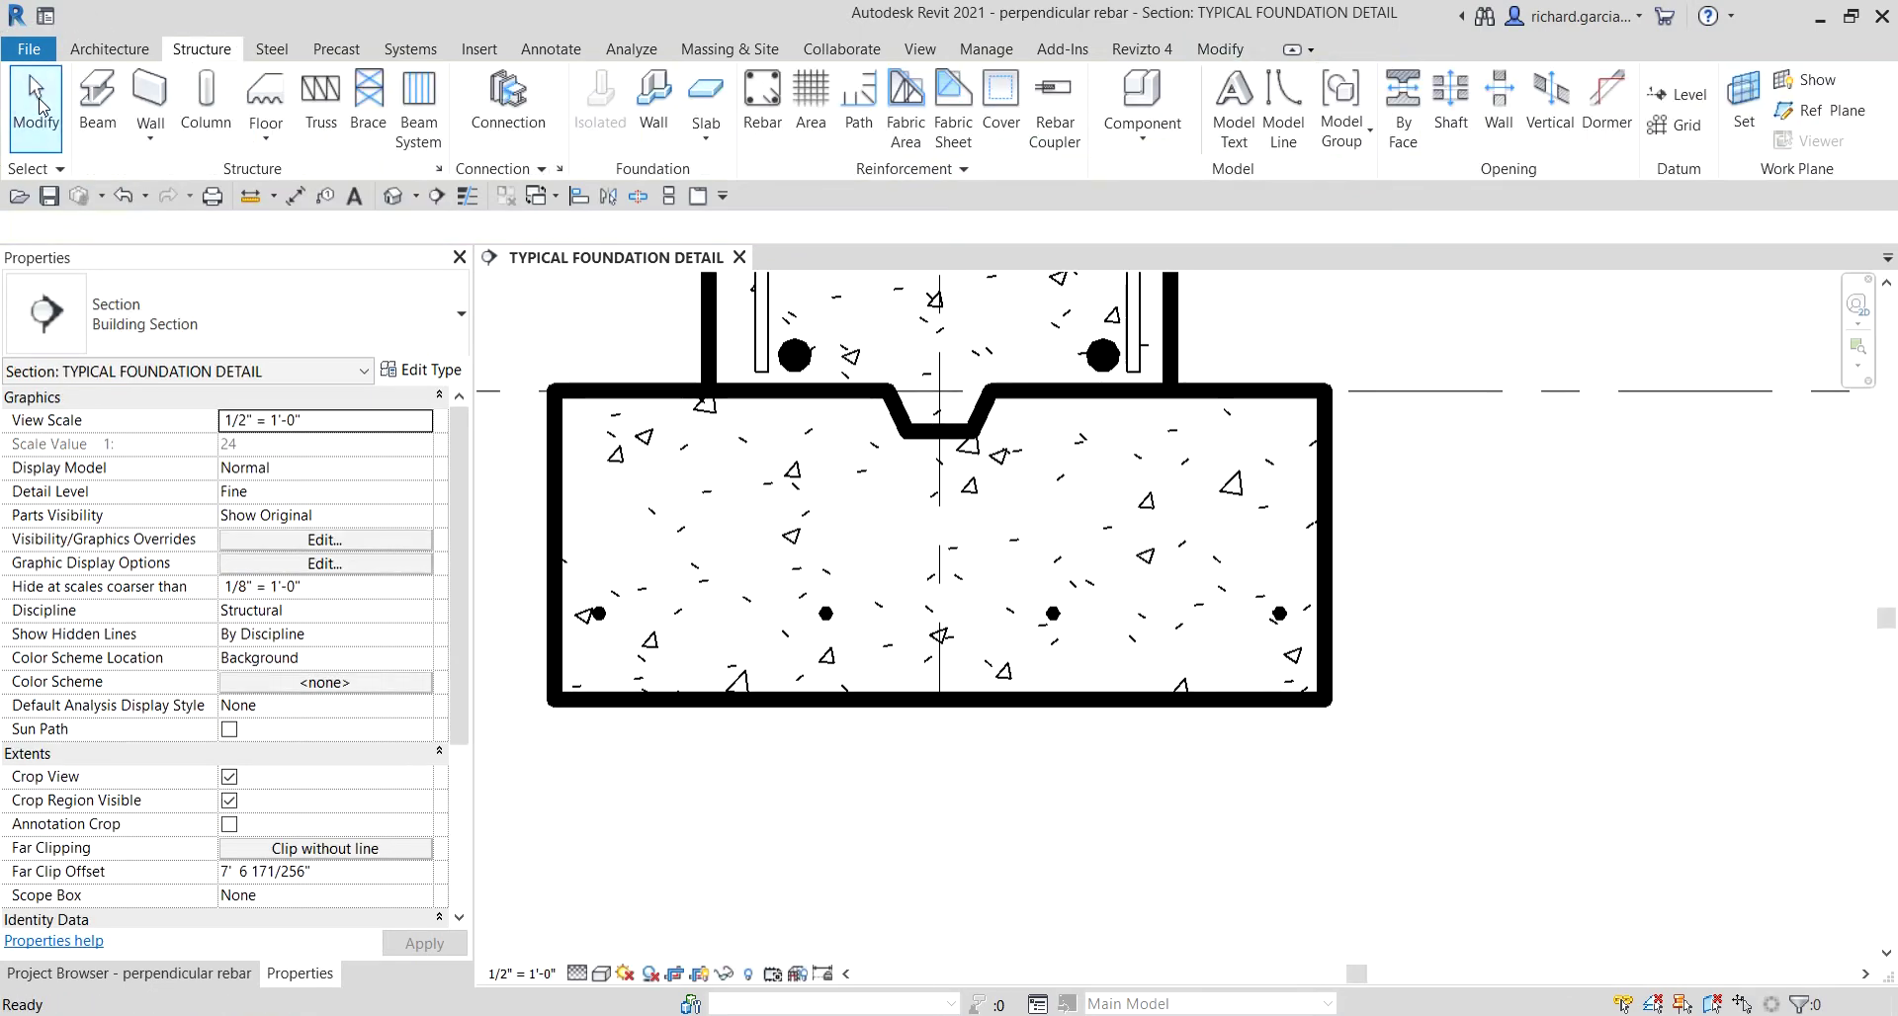
Step: Change the bar type of the footing's rebar set to #8
left_click(833, 630)
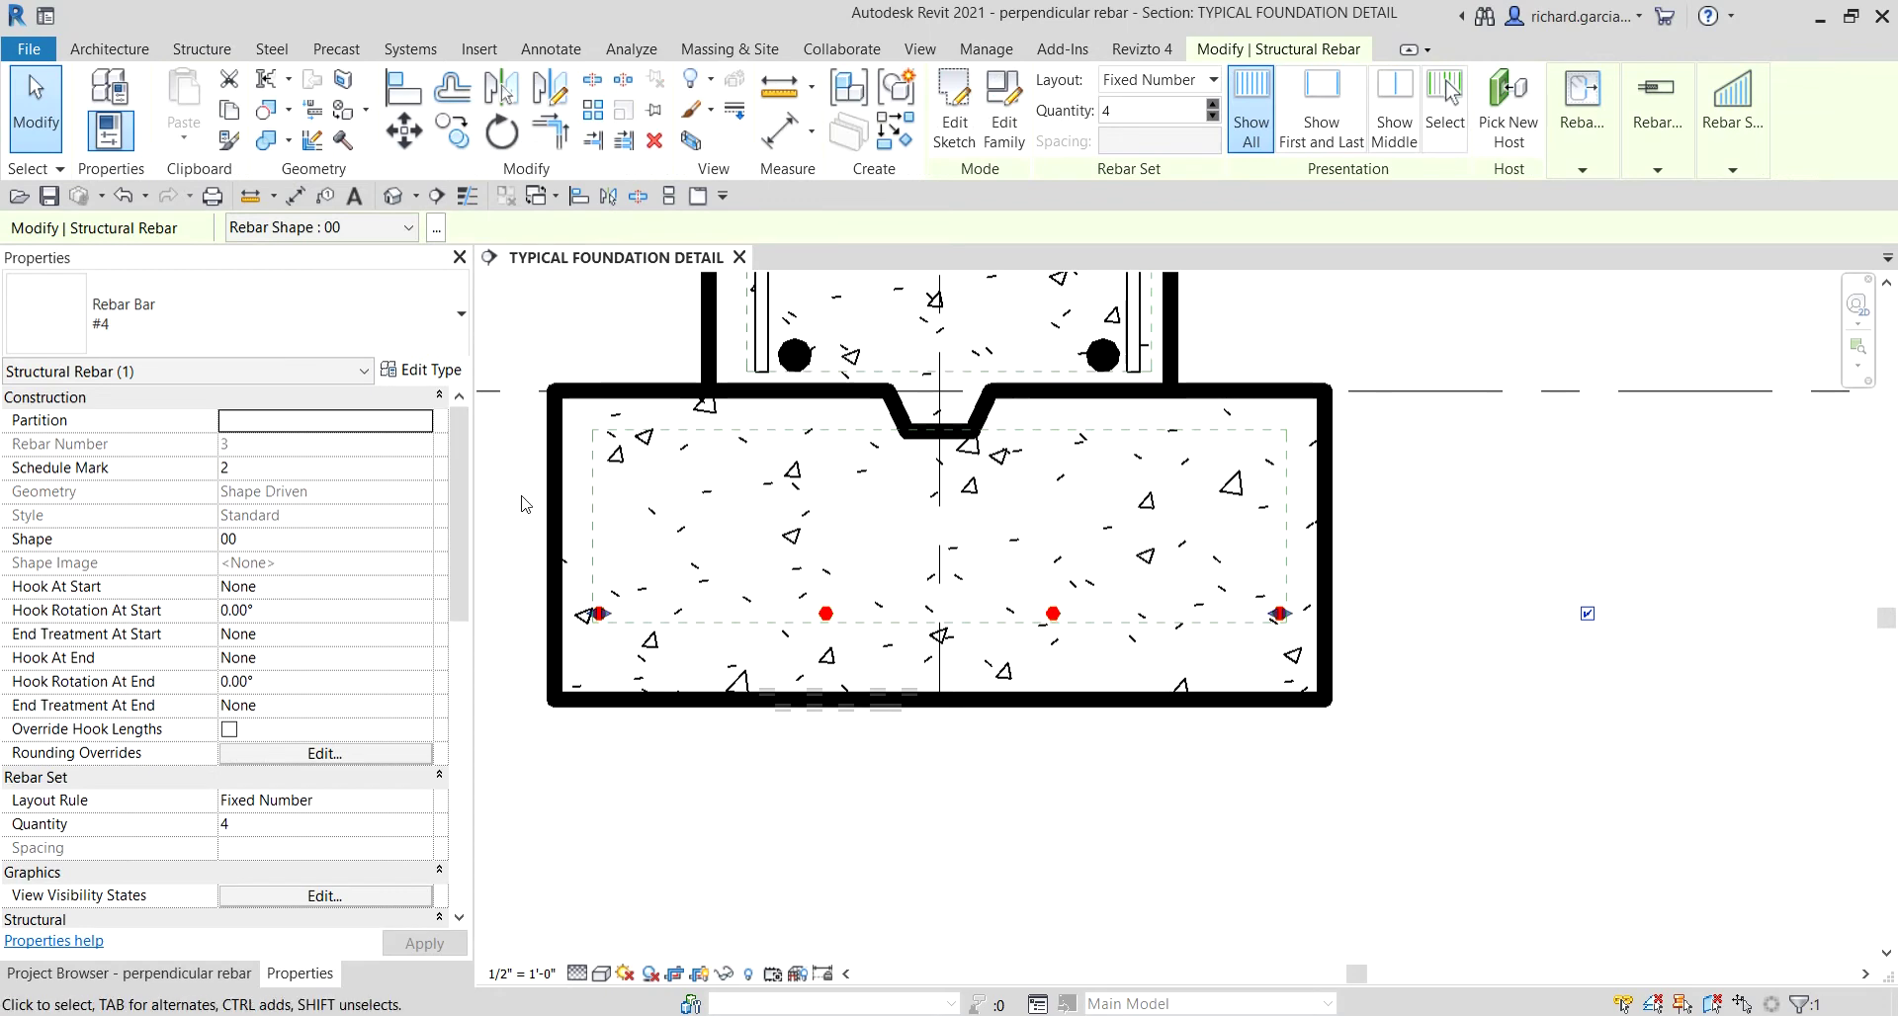
left_click(284, 313)
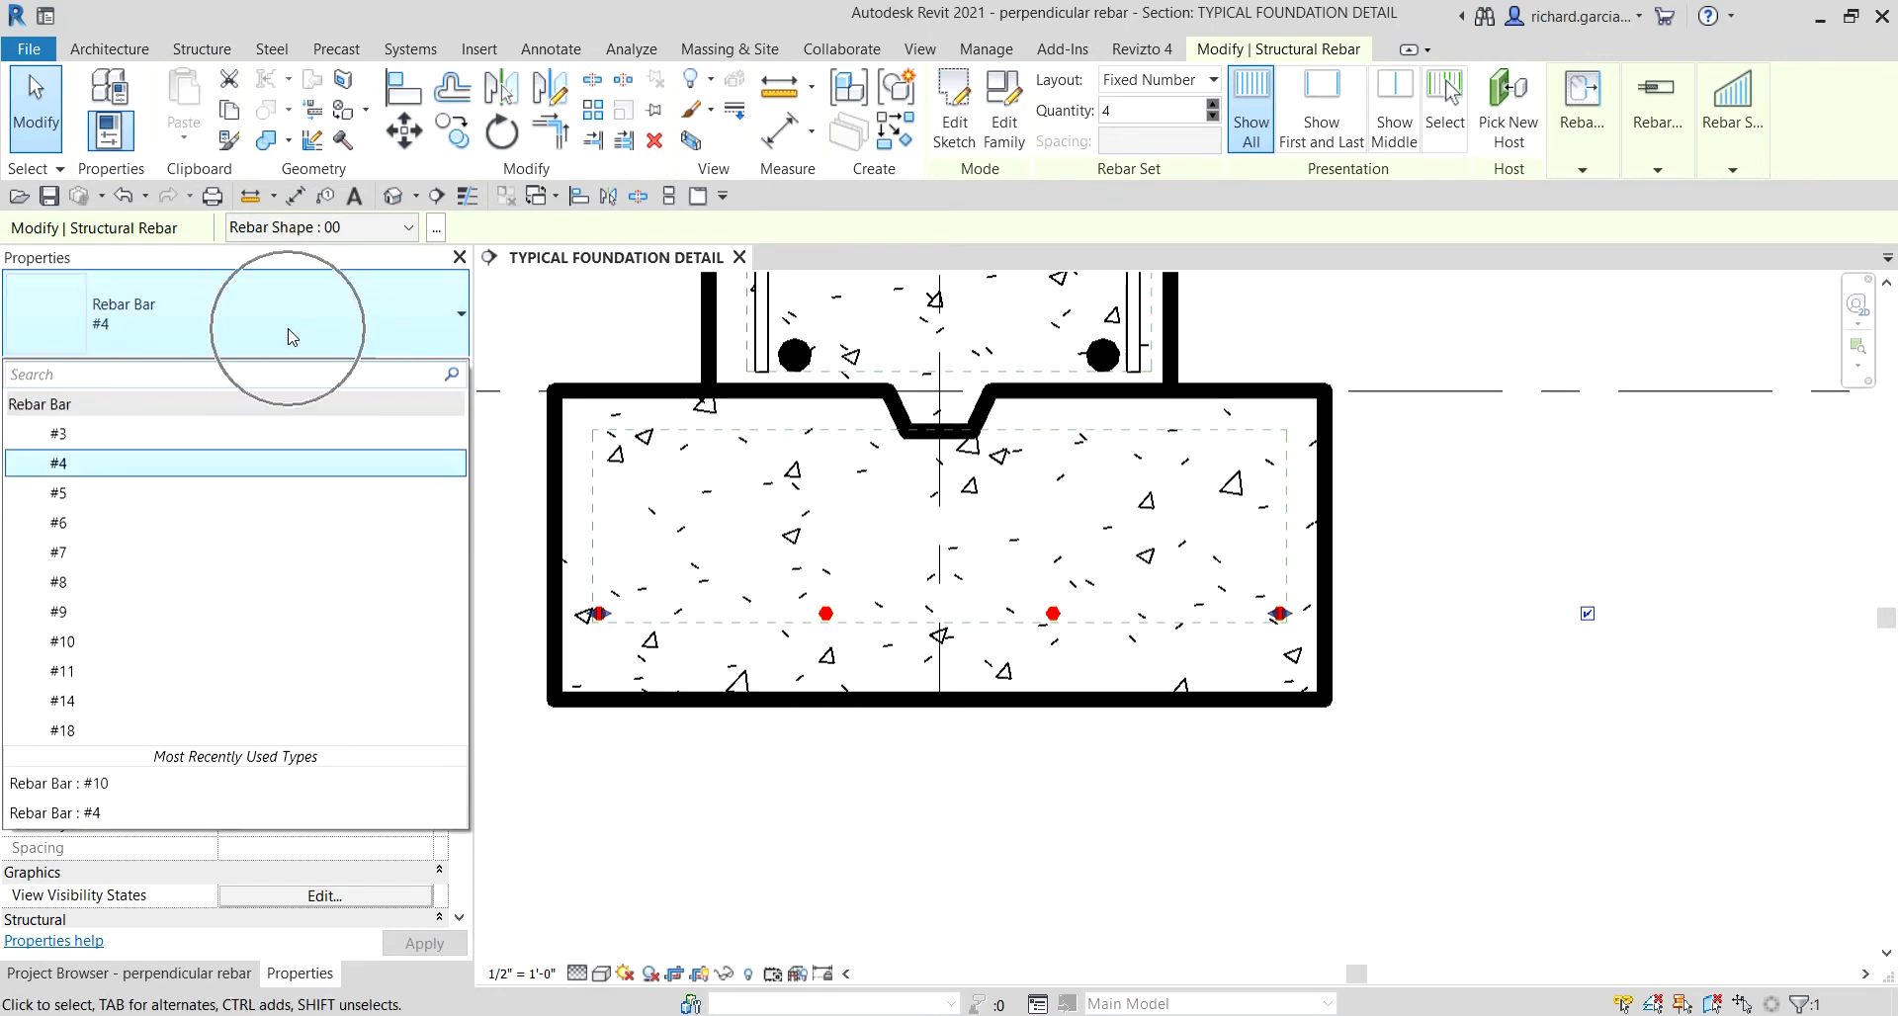
left_click(187, 582)
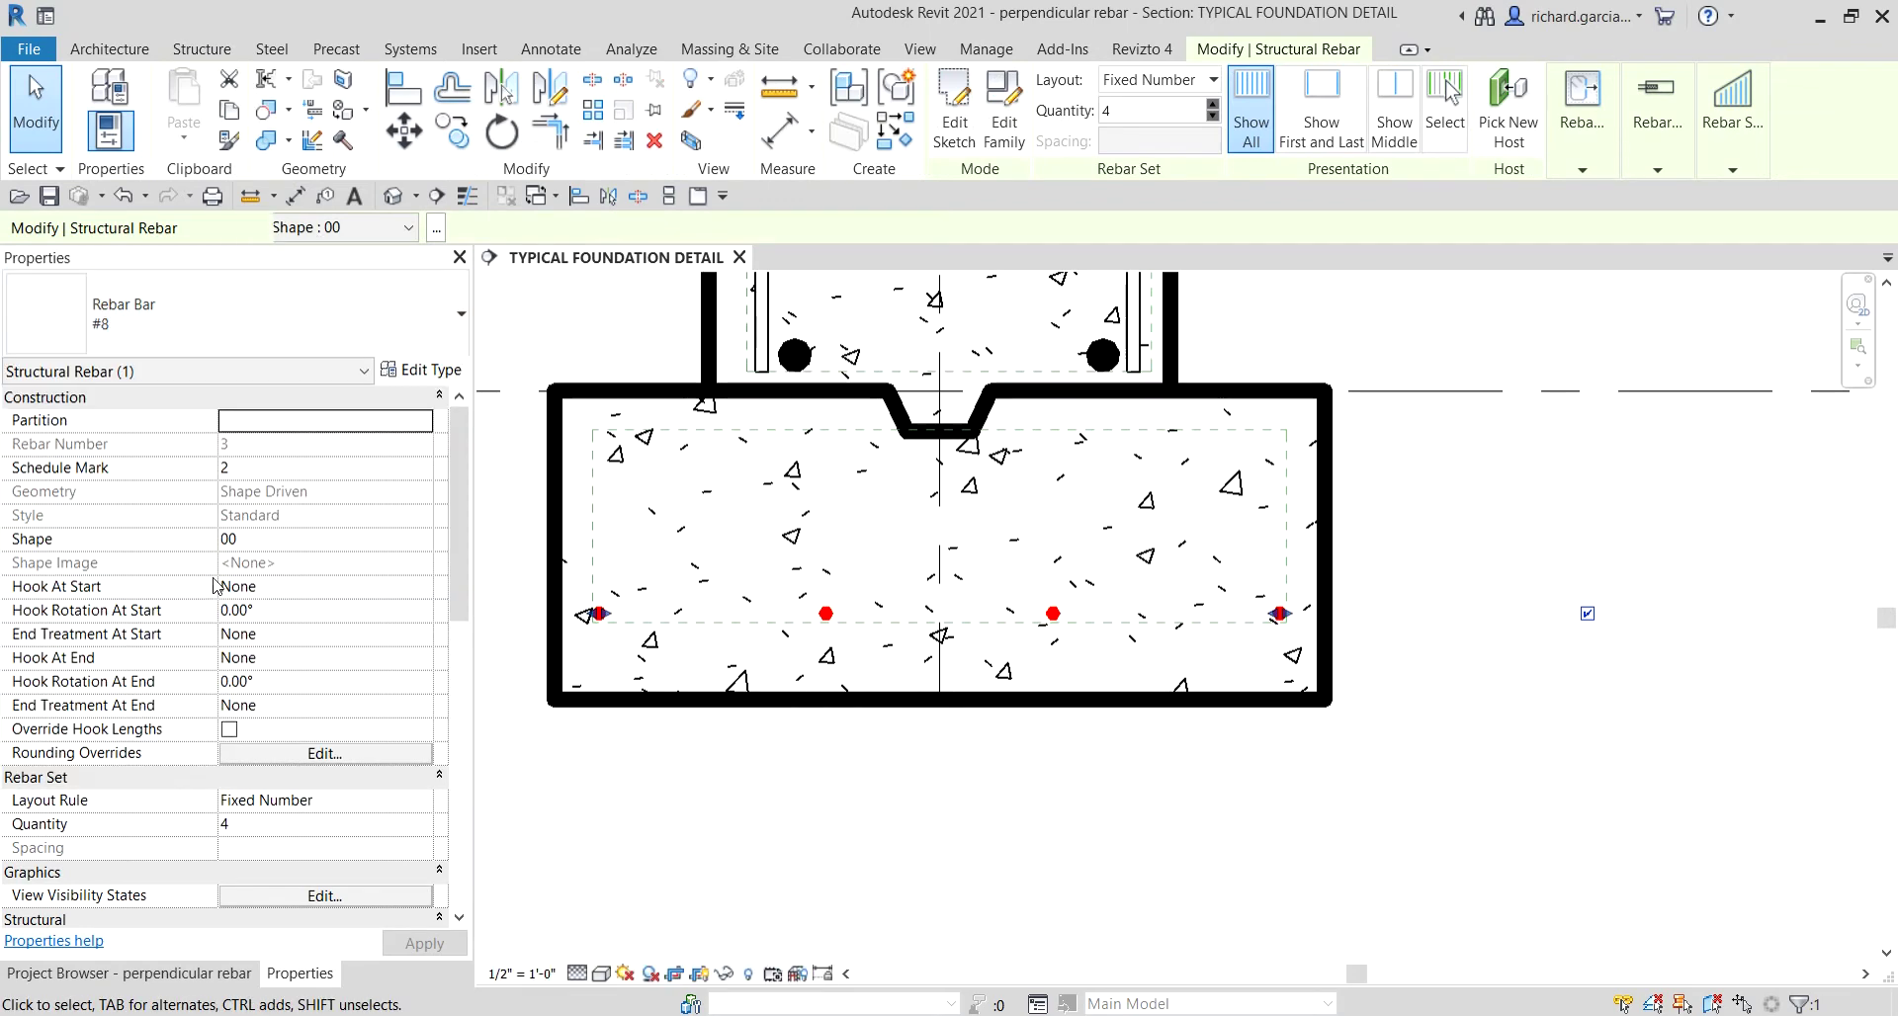
key("Escape")
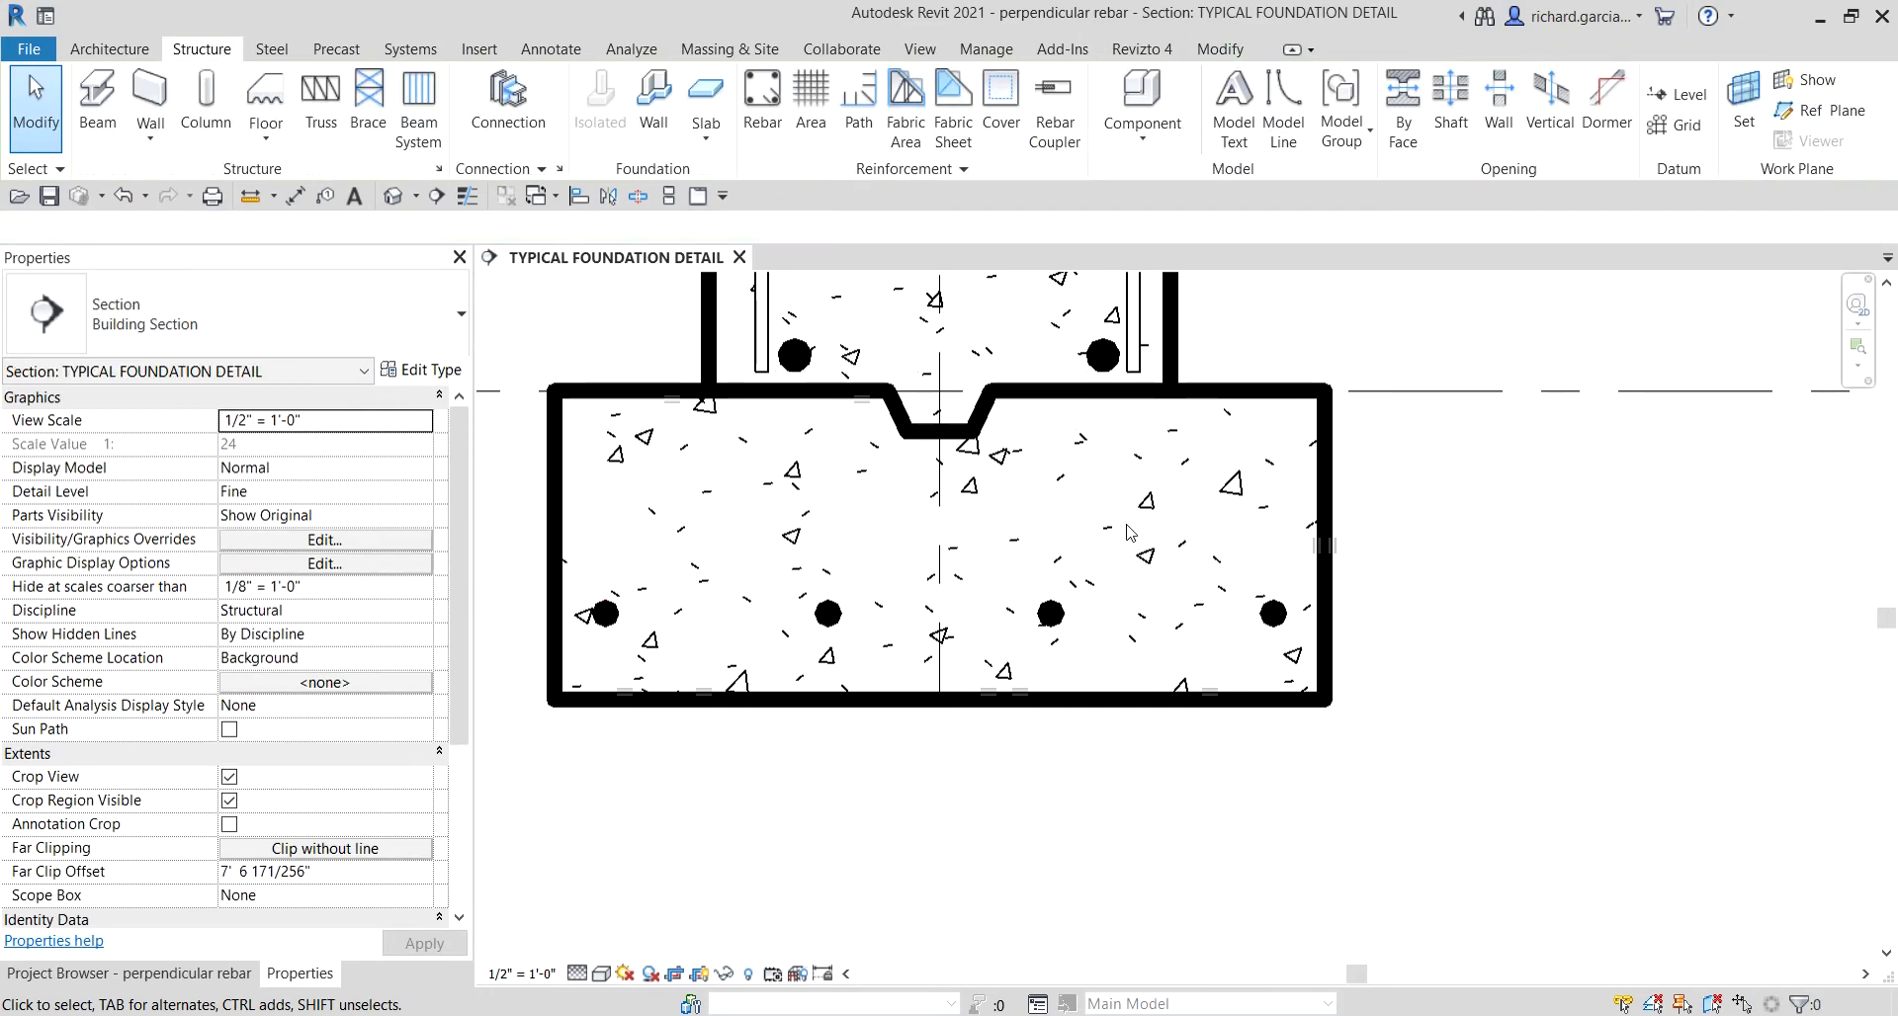
Step: Examine the arrangement of the perpendicular rebar sets throughout the wall and footing section
scroll(1130, 532, "down", 5)
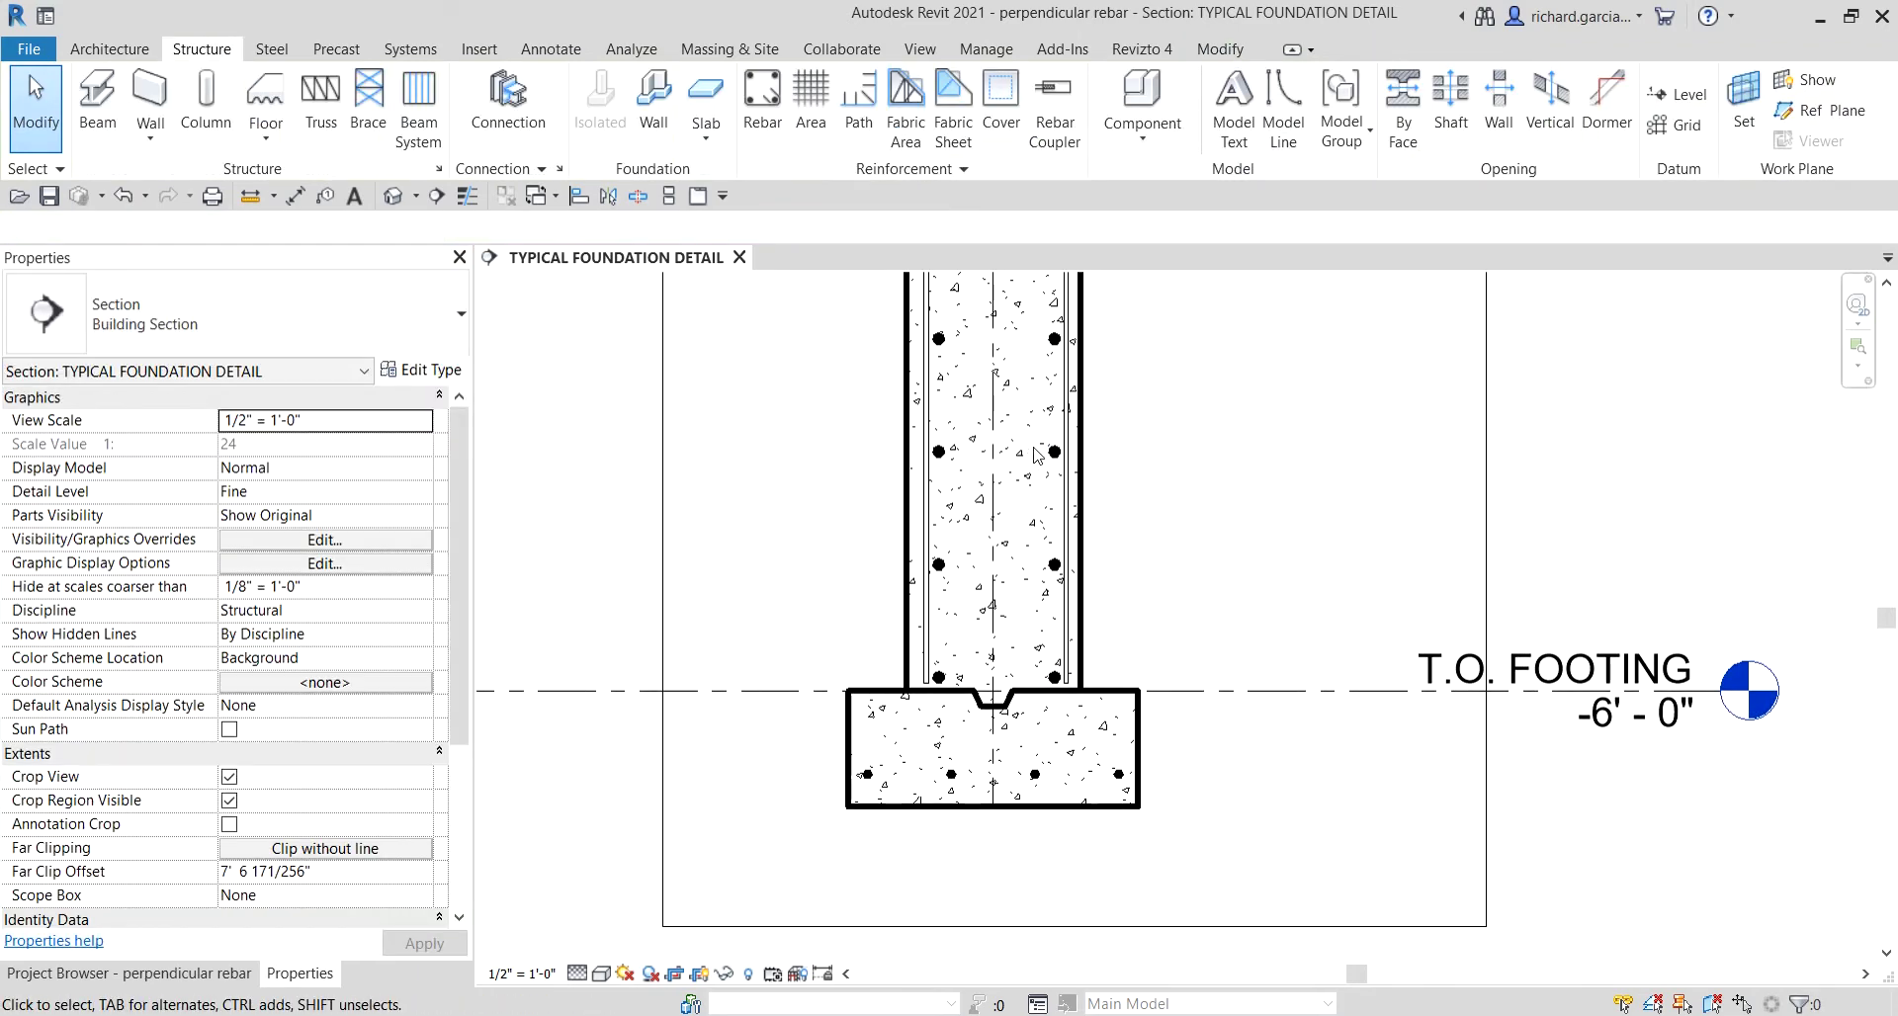
scroll(1028, 501, "down", 1)
middle_click_drag(1028, 501, 976, 591)
scroll(976, 592, "down", 2)
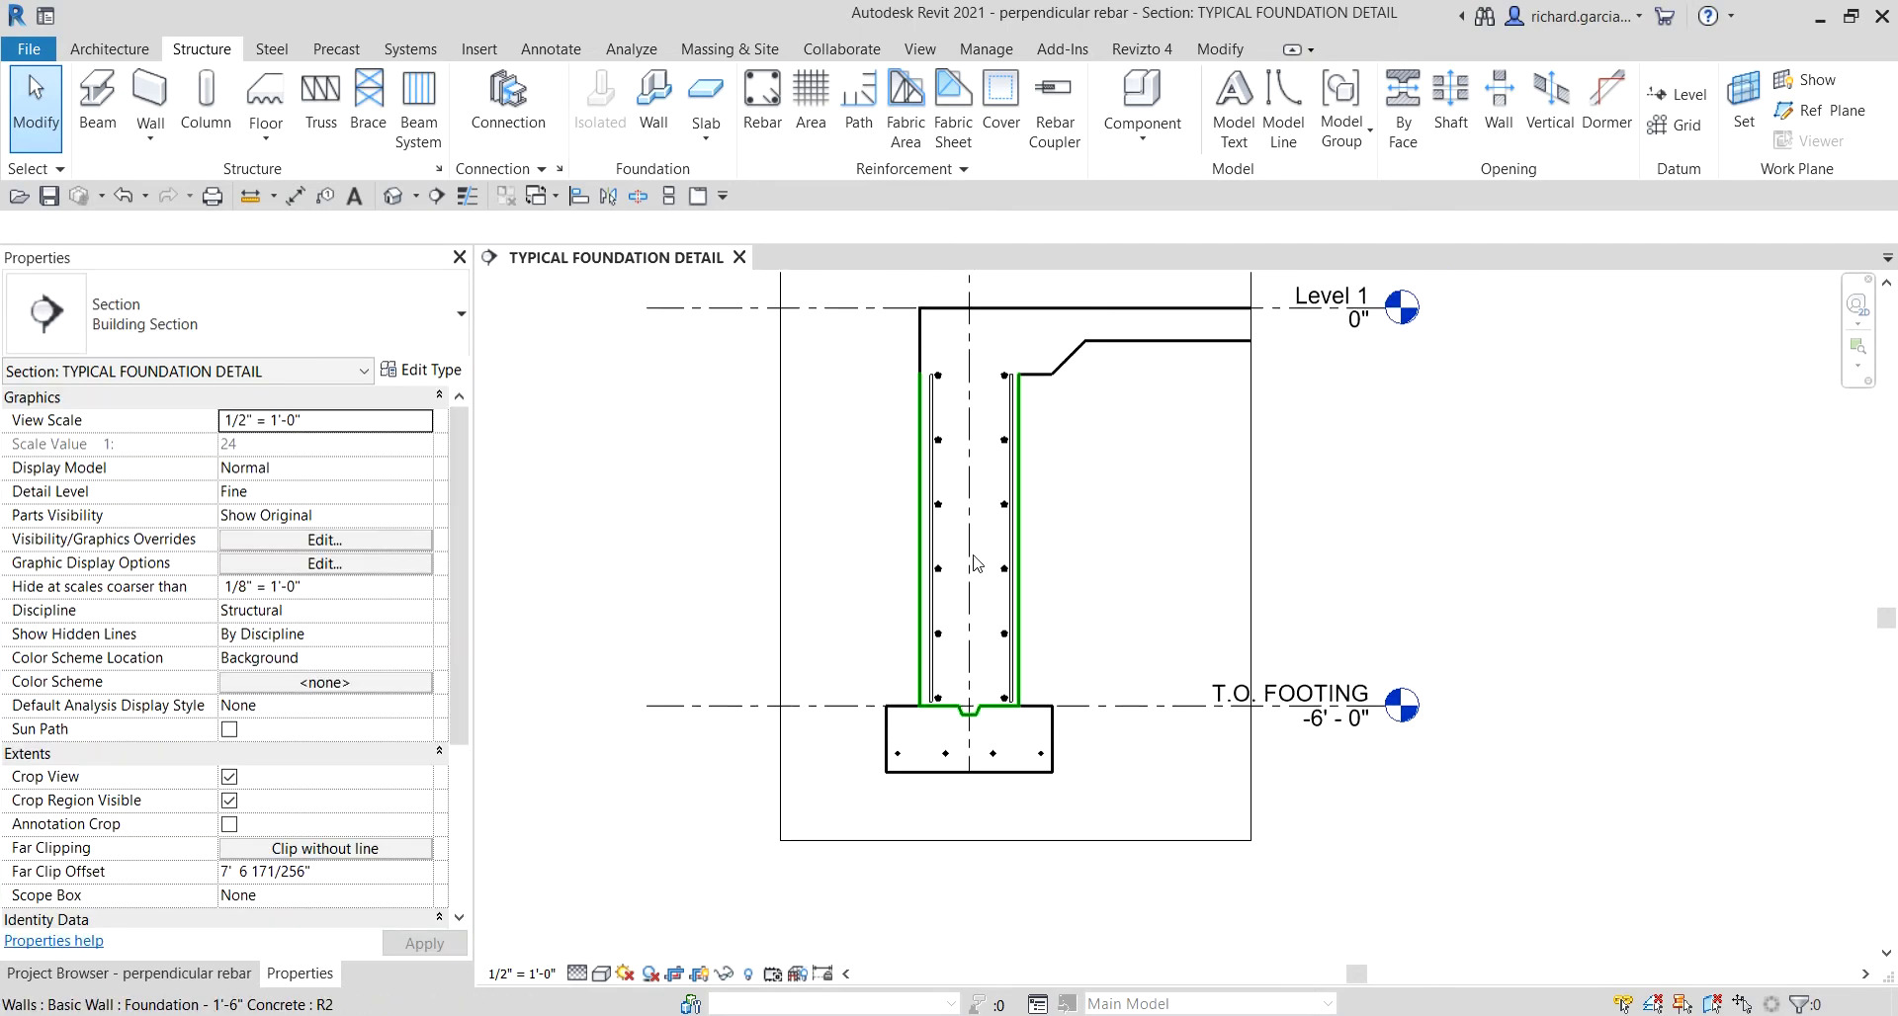
scroll(974, 578, "up", 2)
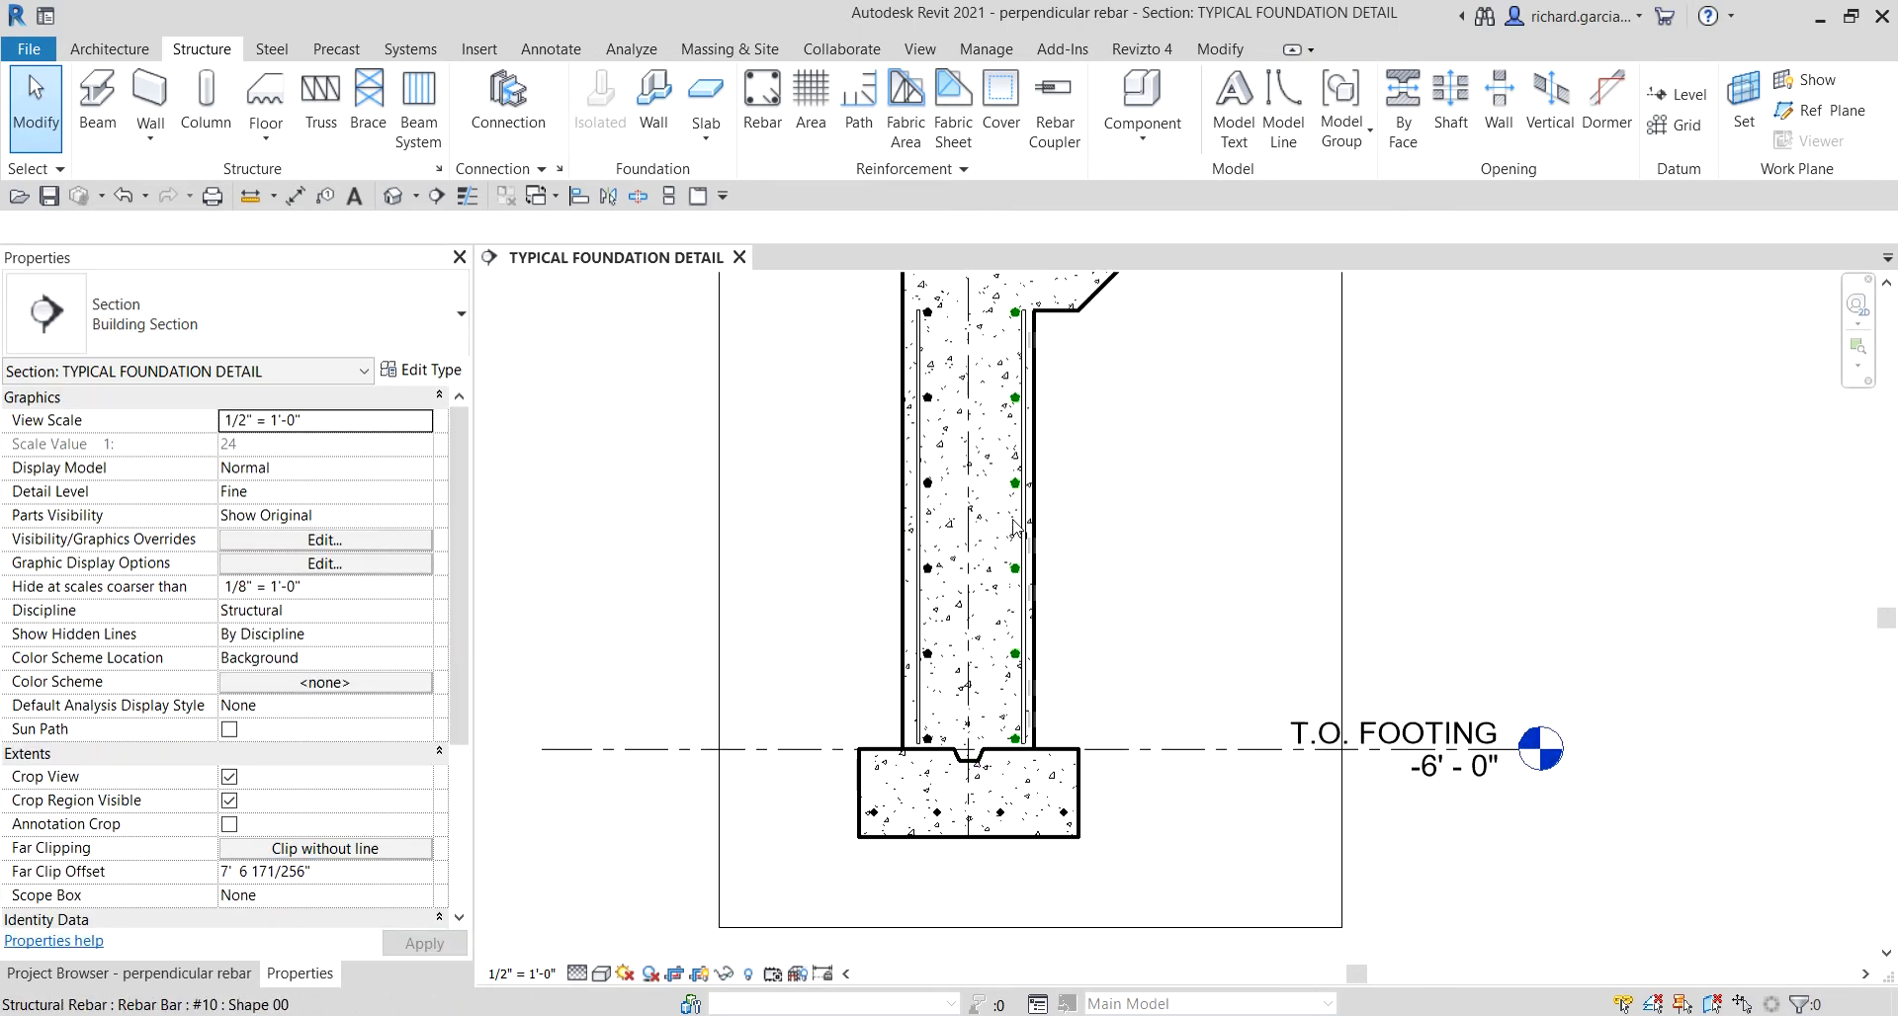
scroll(918, 548, "down", 1)
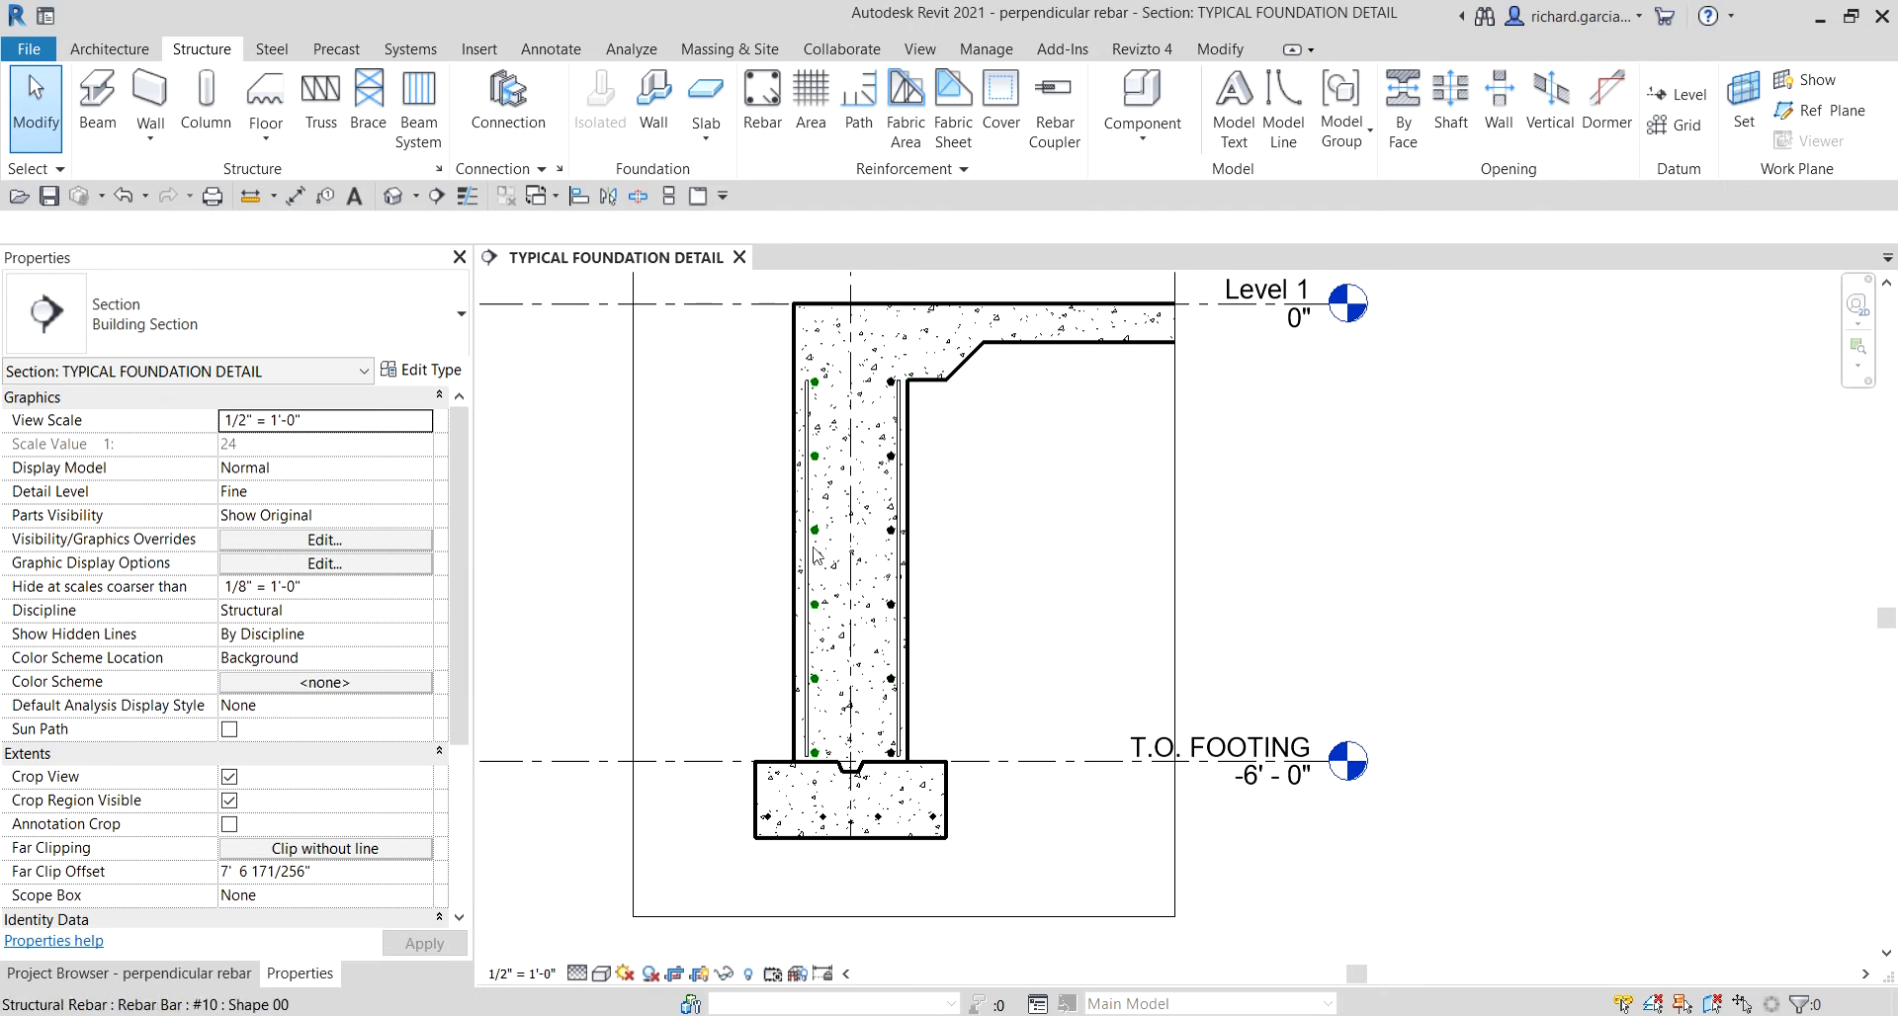
scroll(822, 553, "up", 1)
scroll(849, 370, "up", 1)
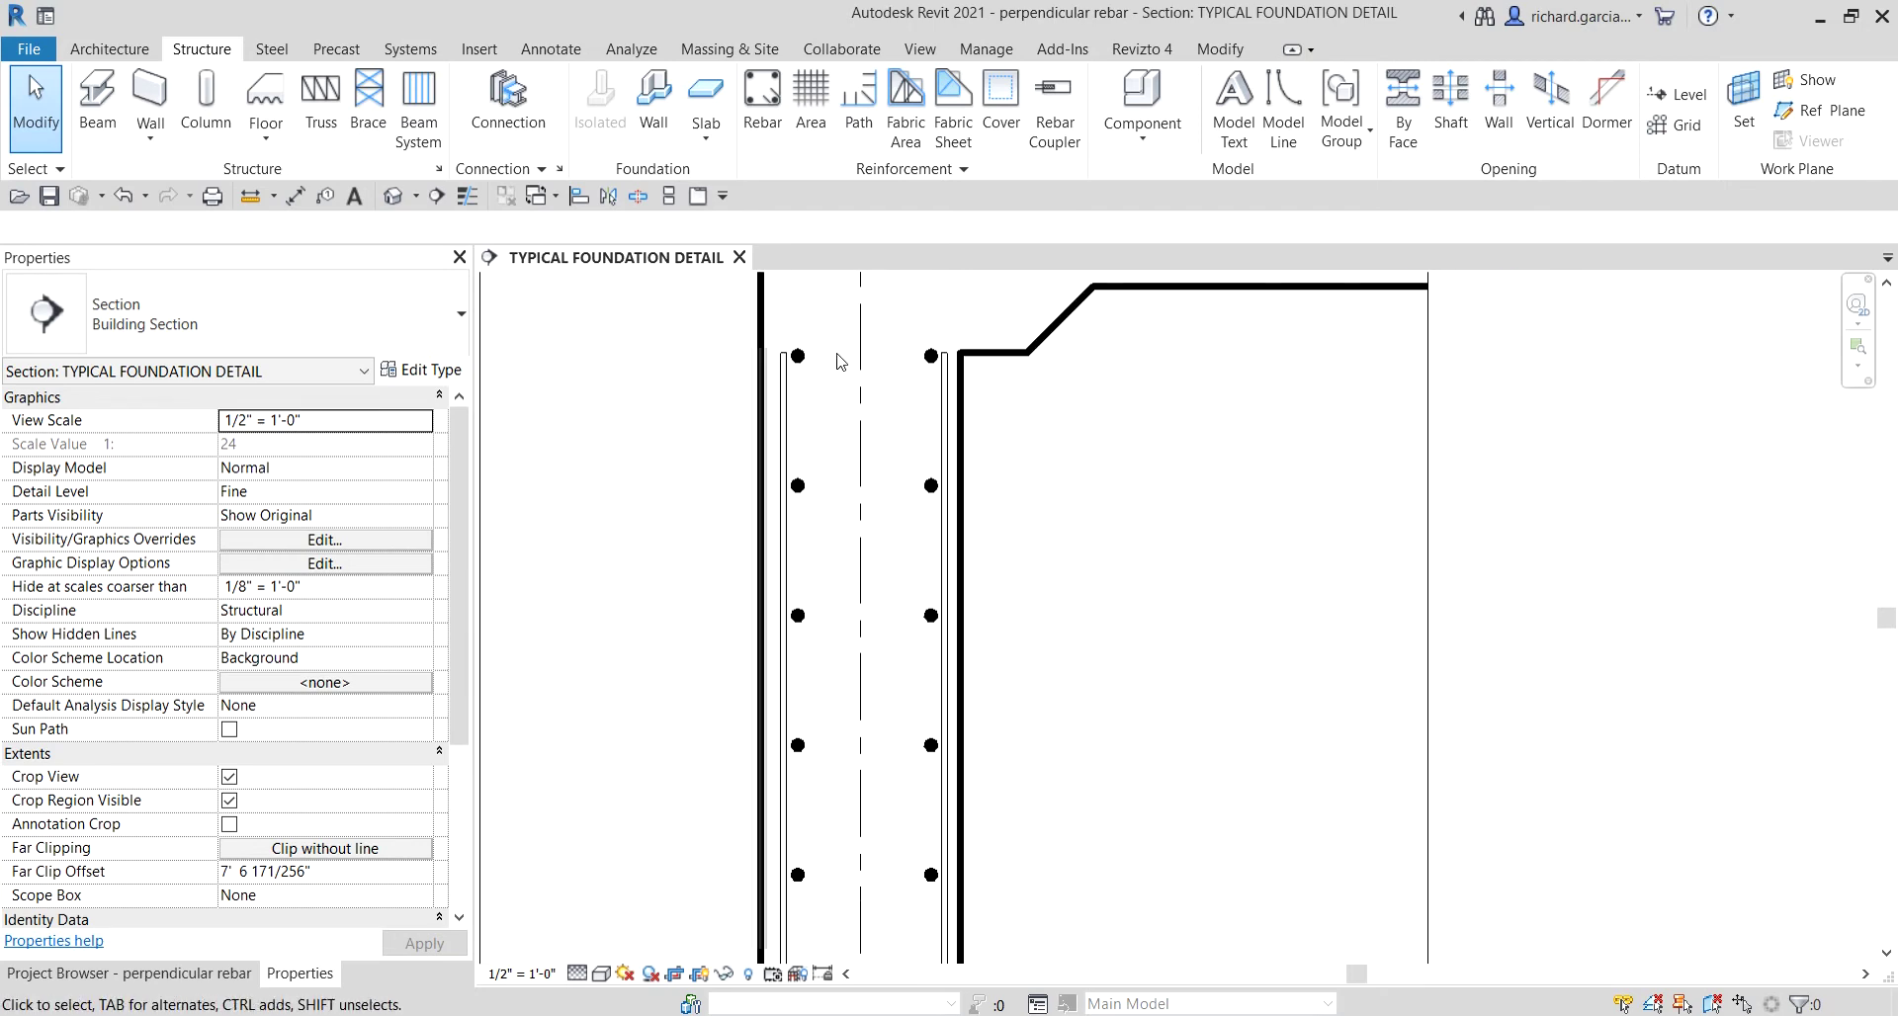
Step: Open the view visibility states for both #10 wall rebar sets and the footing rebar set together, keeping the section visible
left_click(852, 410)
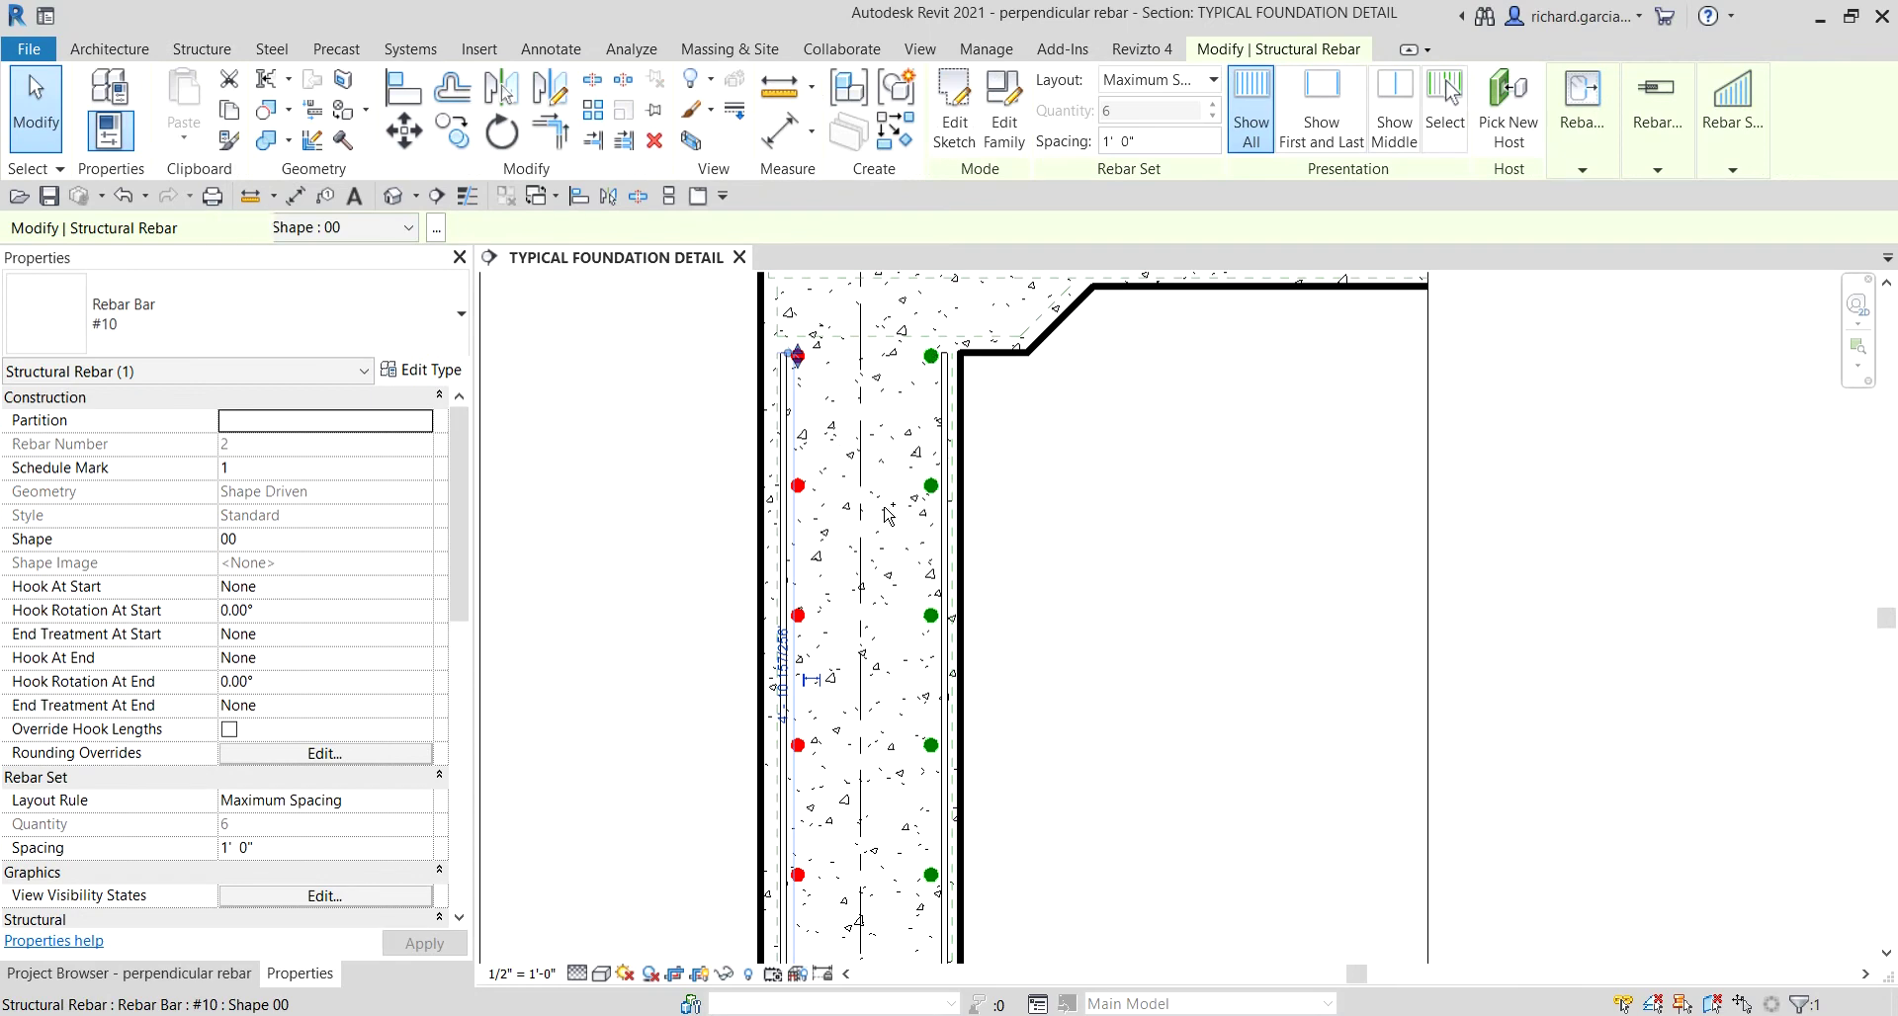
scroll(1029, 550, "down", 3)
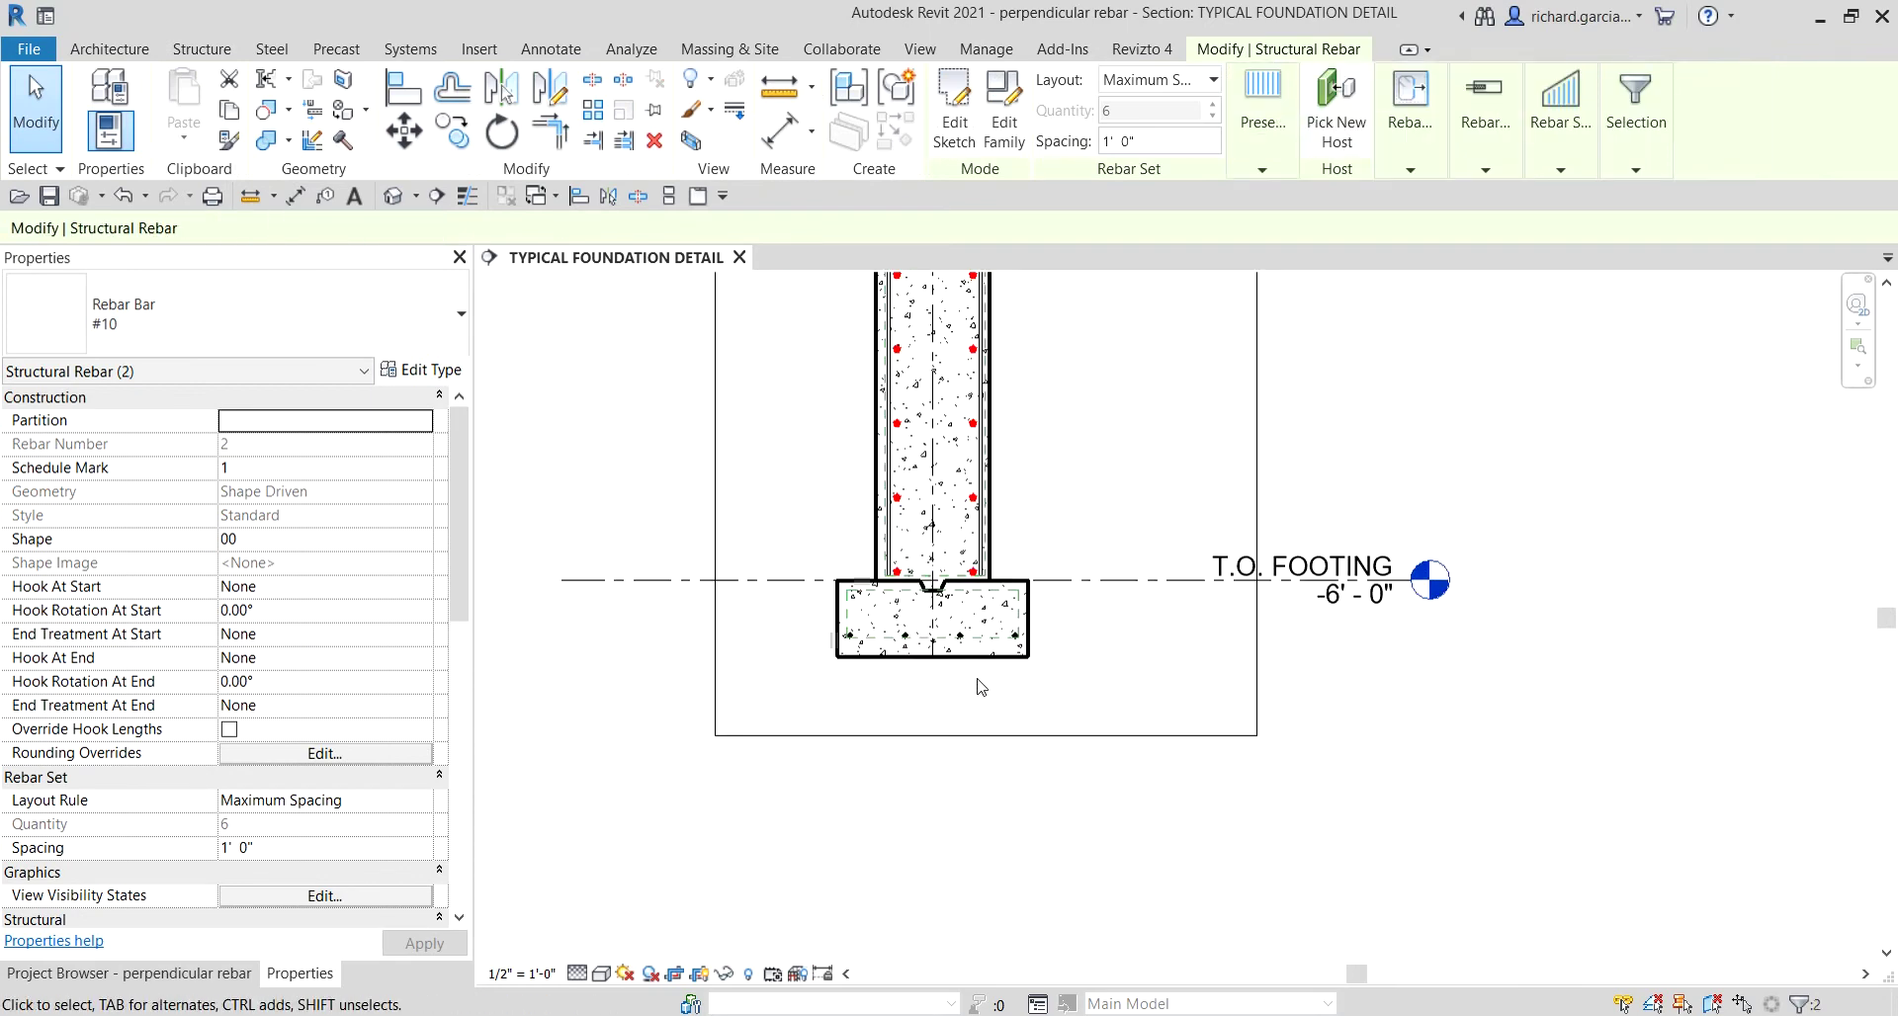
left_click(989, 426)
scroll(870, 682, "up", 3)
left_click(888, 493, "ctrl")
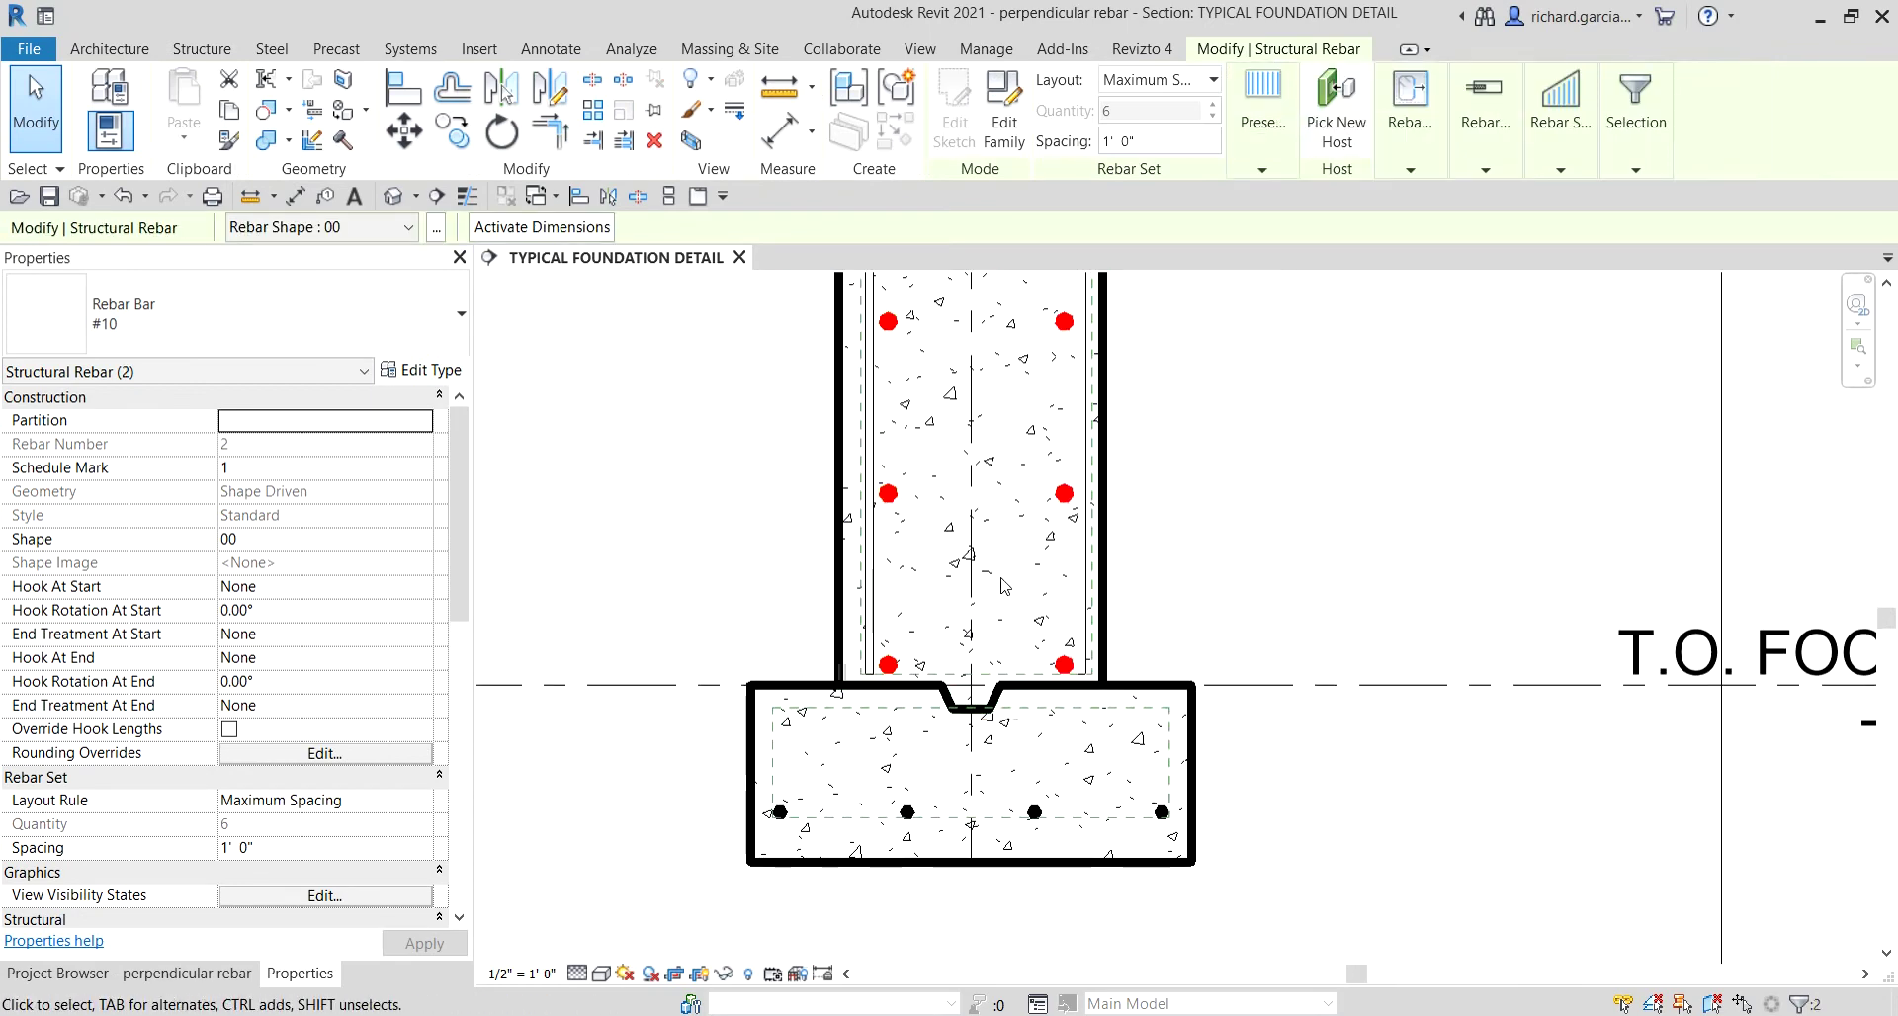
left_click(1039, 813, "ctrl")
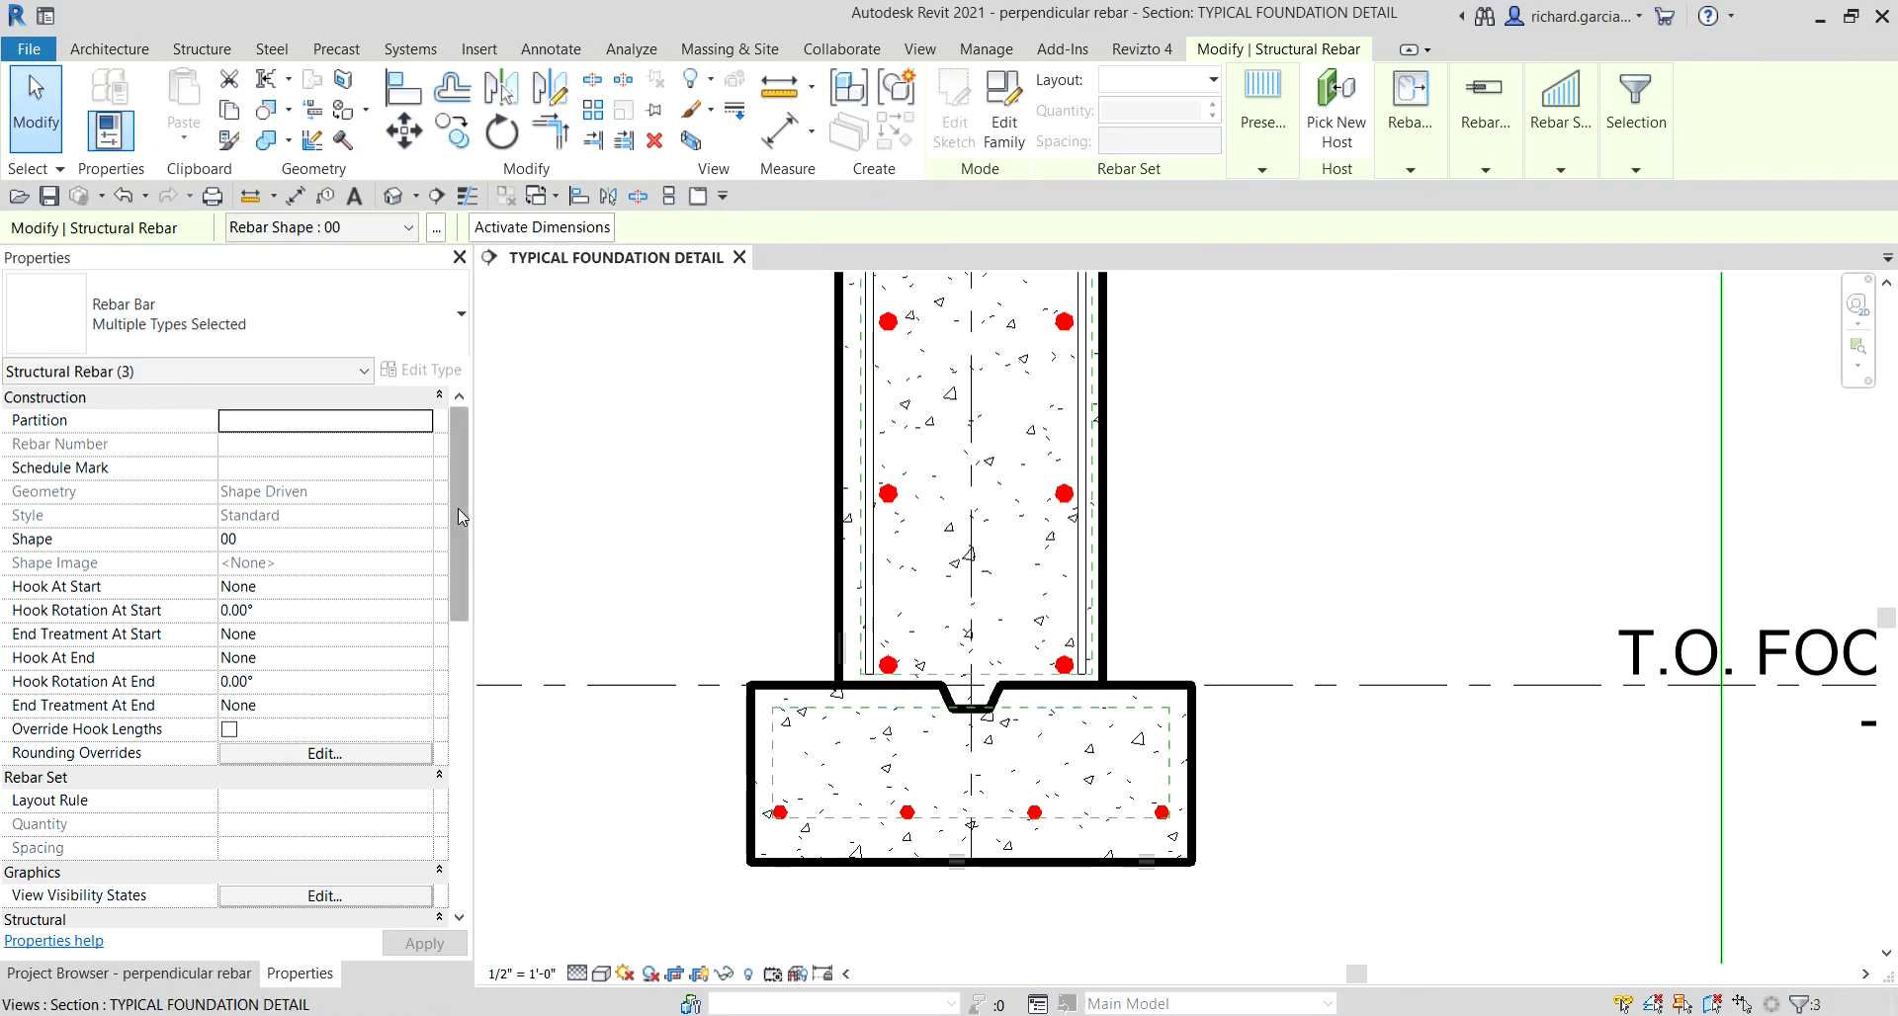
left_click_drag(465, 471, 484, 549)
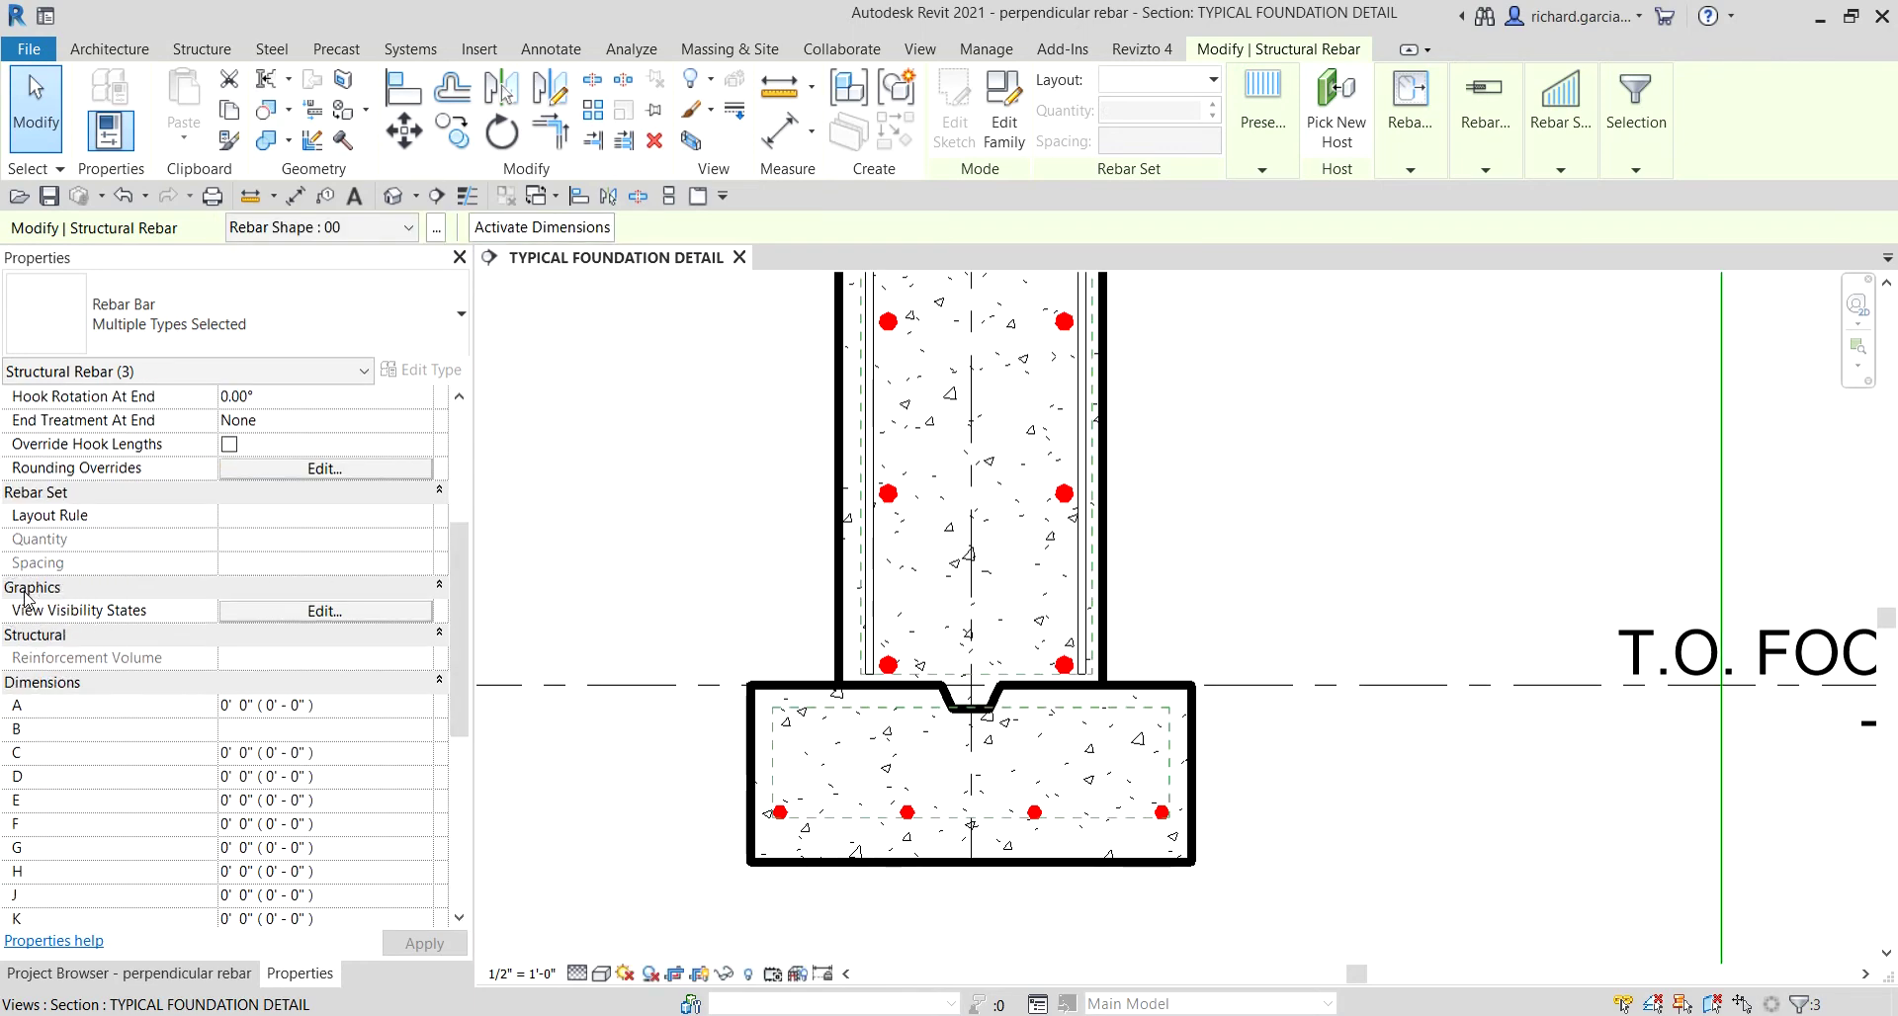
left_click(276, 616)
left_click(276, 612)
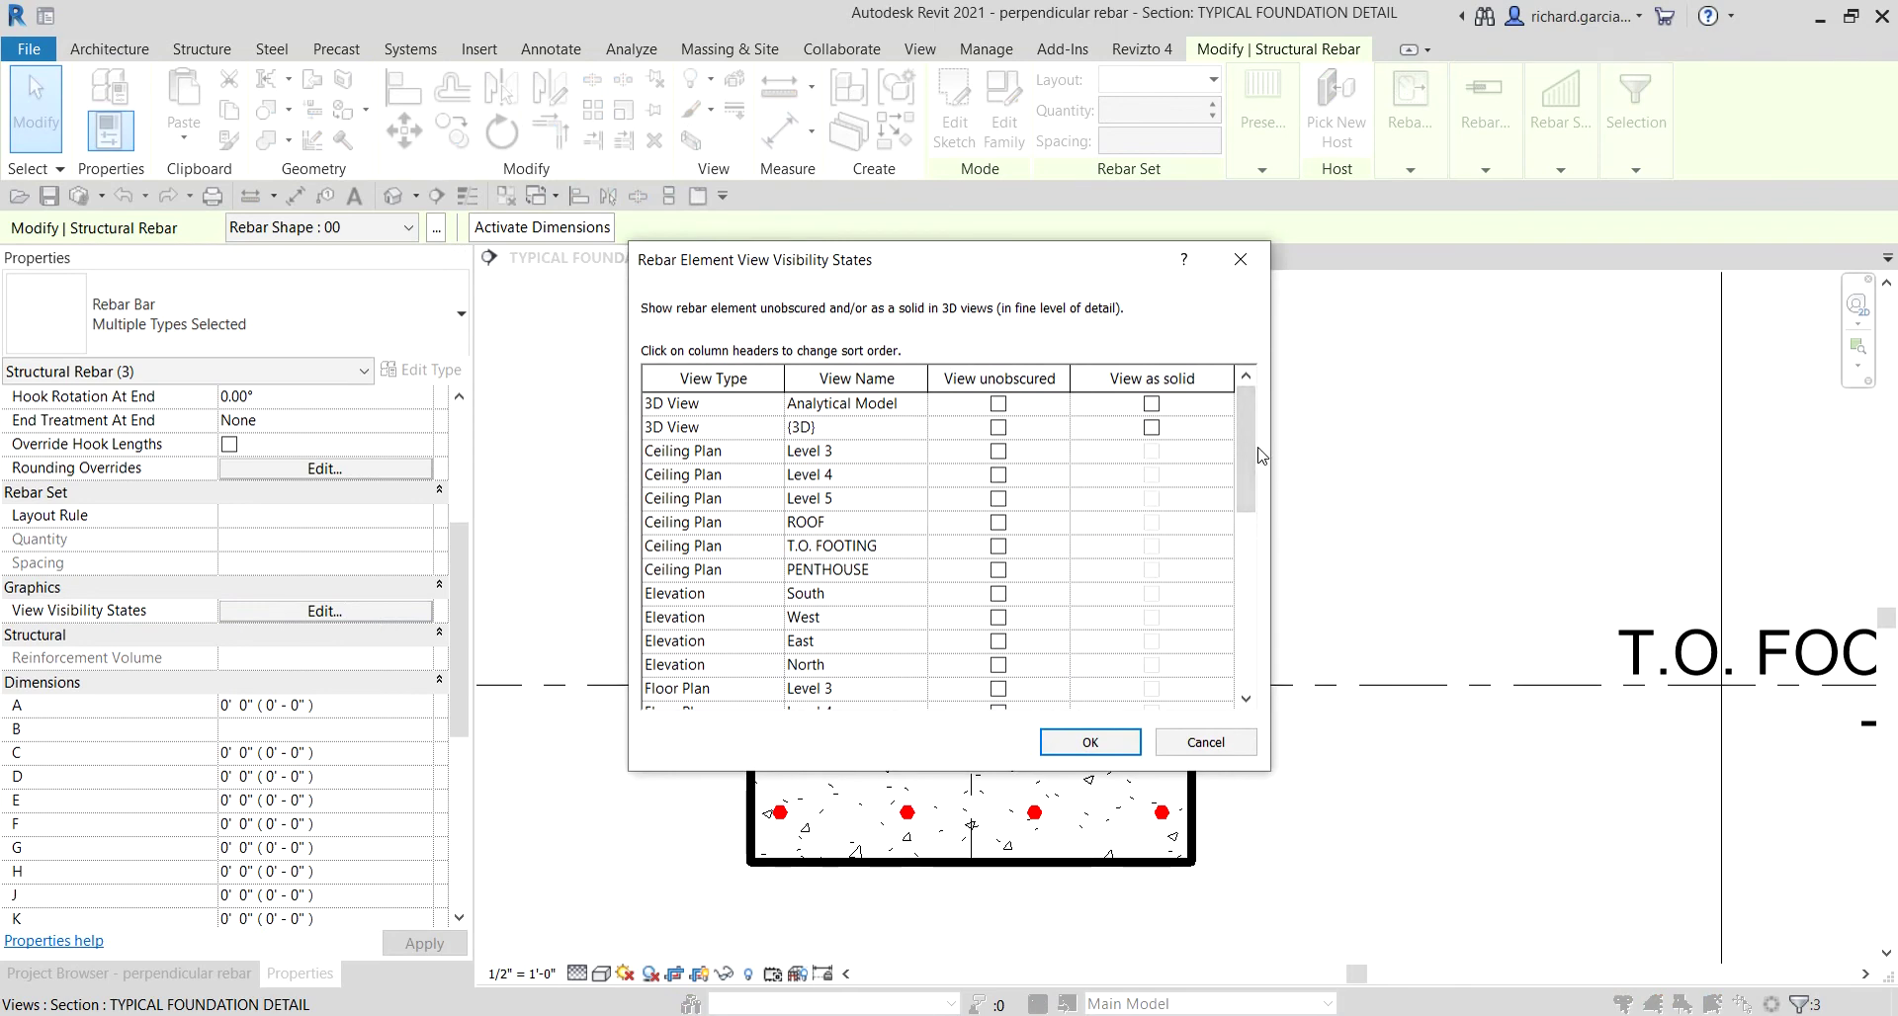
left_click_drag(1250, 470, 1251, 580)
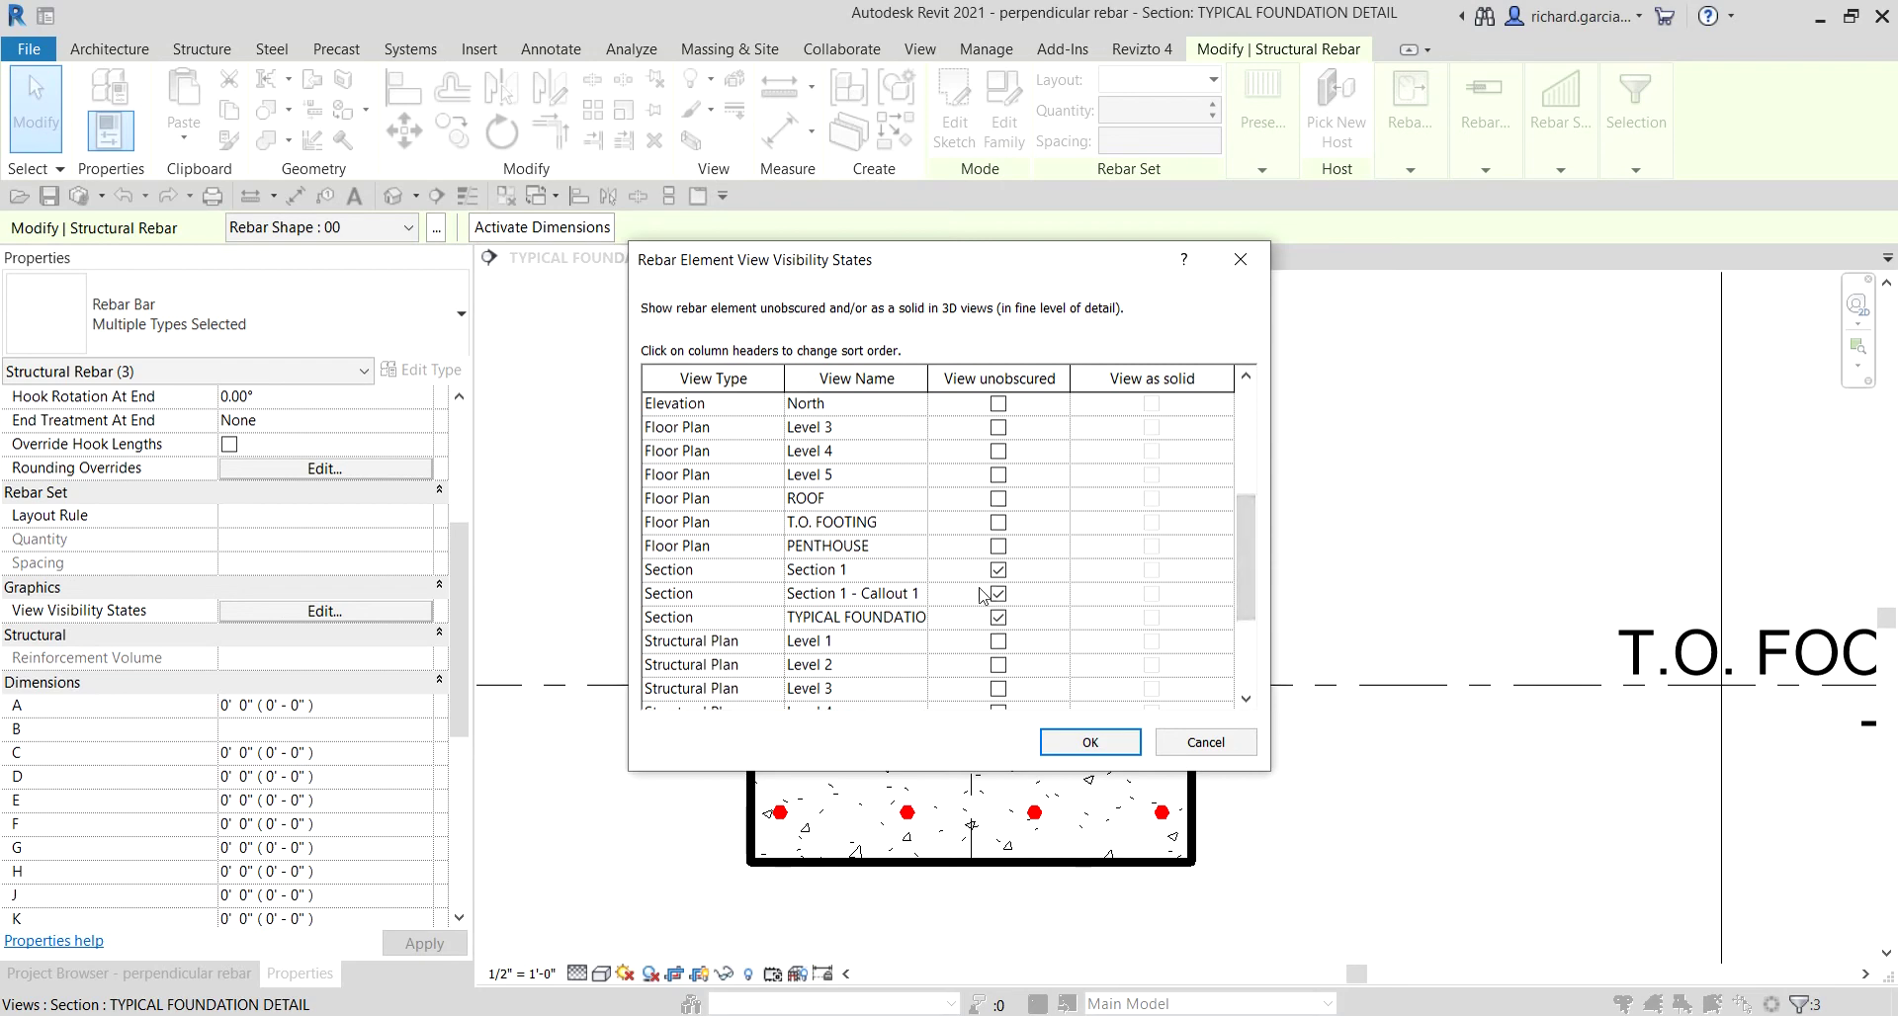
left_click_drag(904, 263, 339, 265)
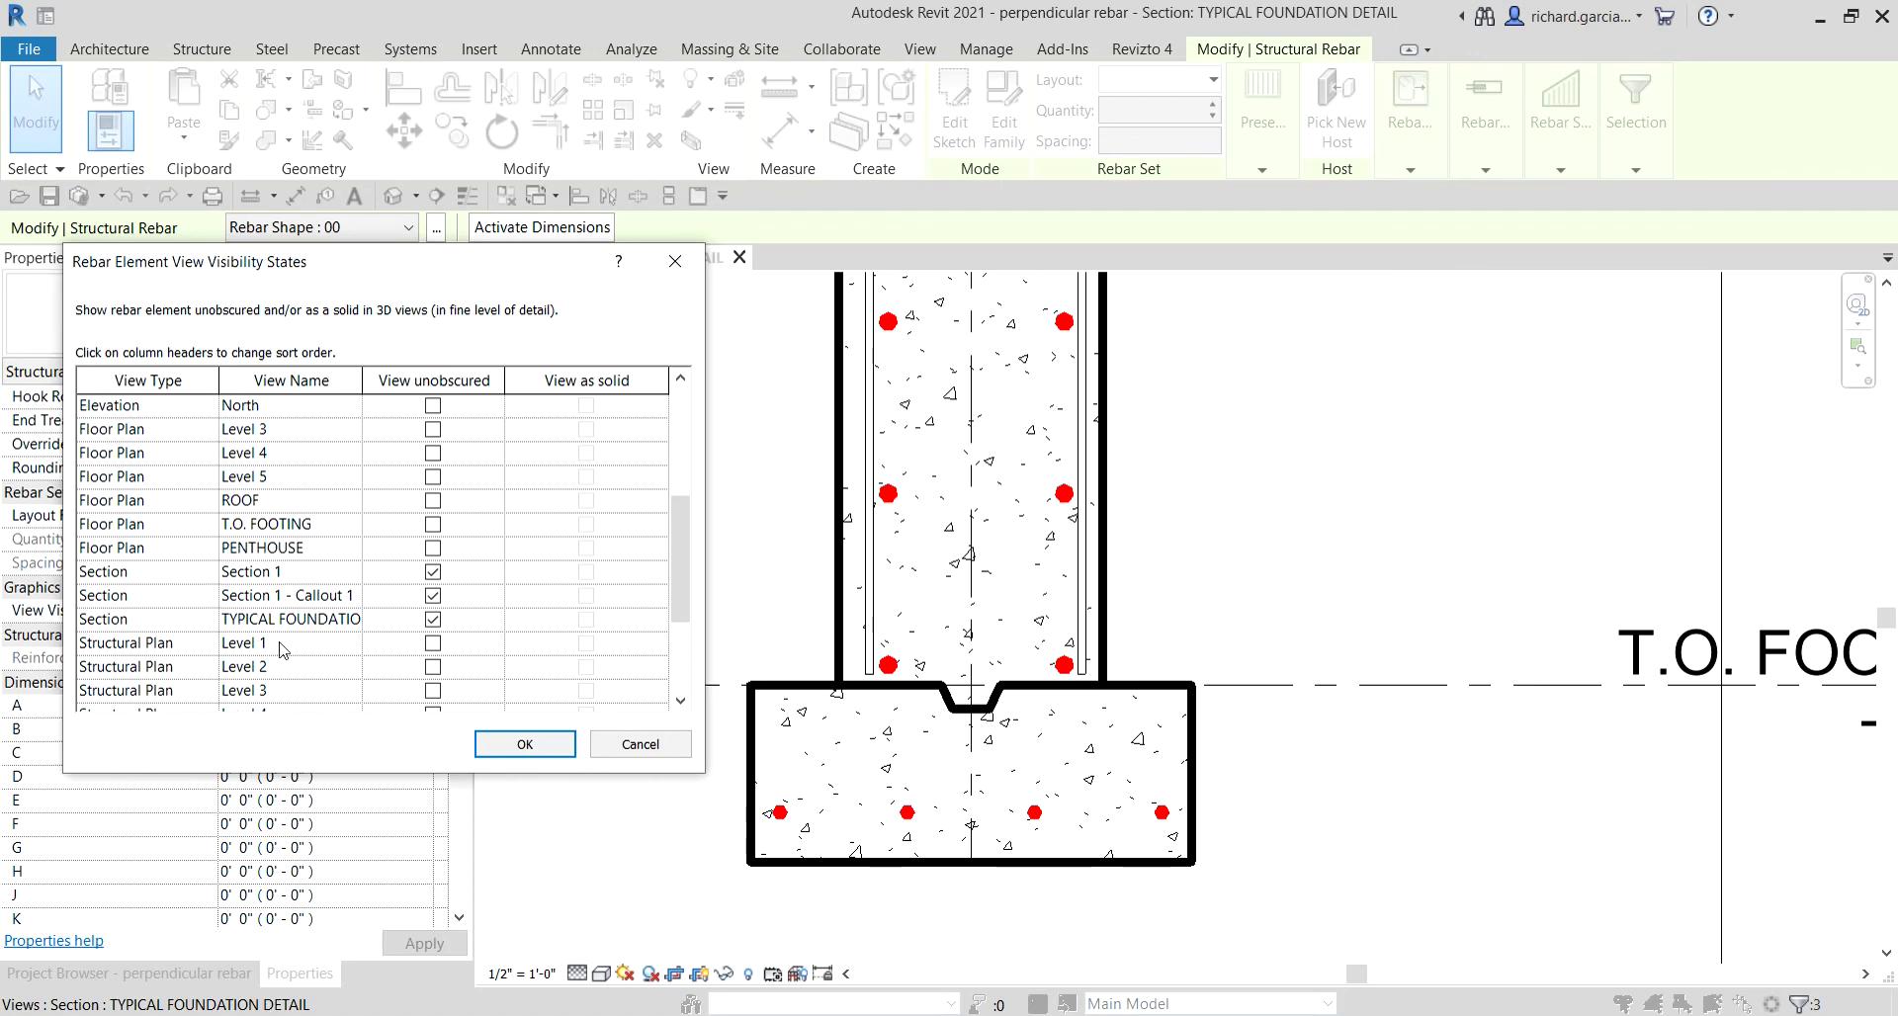
Step: Turn off unobscured display of the selected rebar in Section 1 and Section 1 - Callout 1, leaving the typical foundation section enabled
left_click(433, 573)
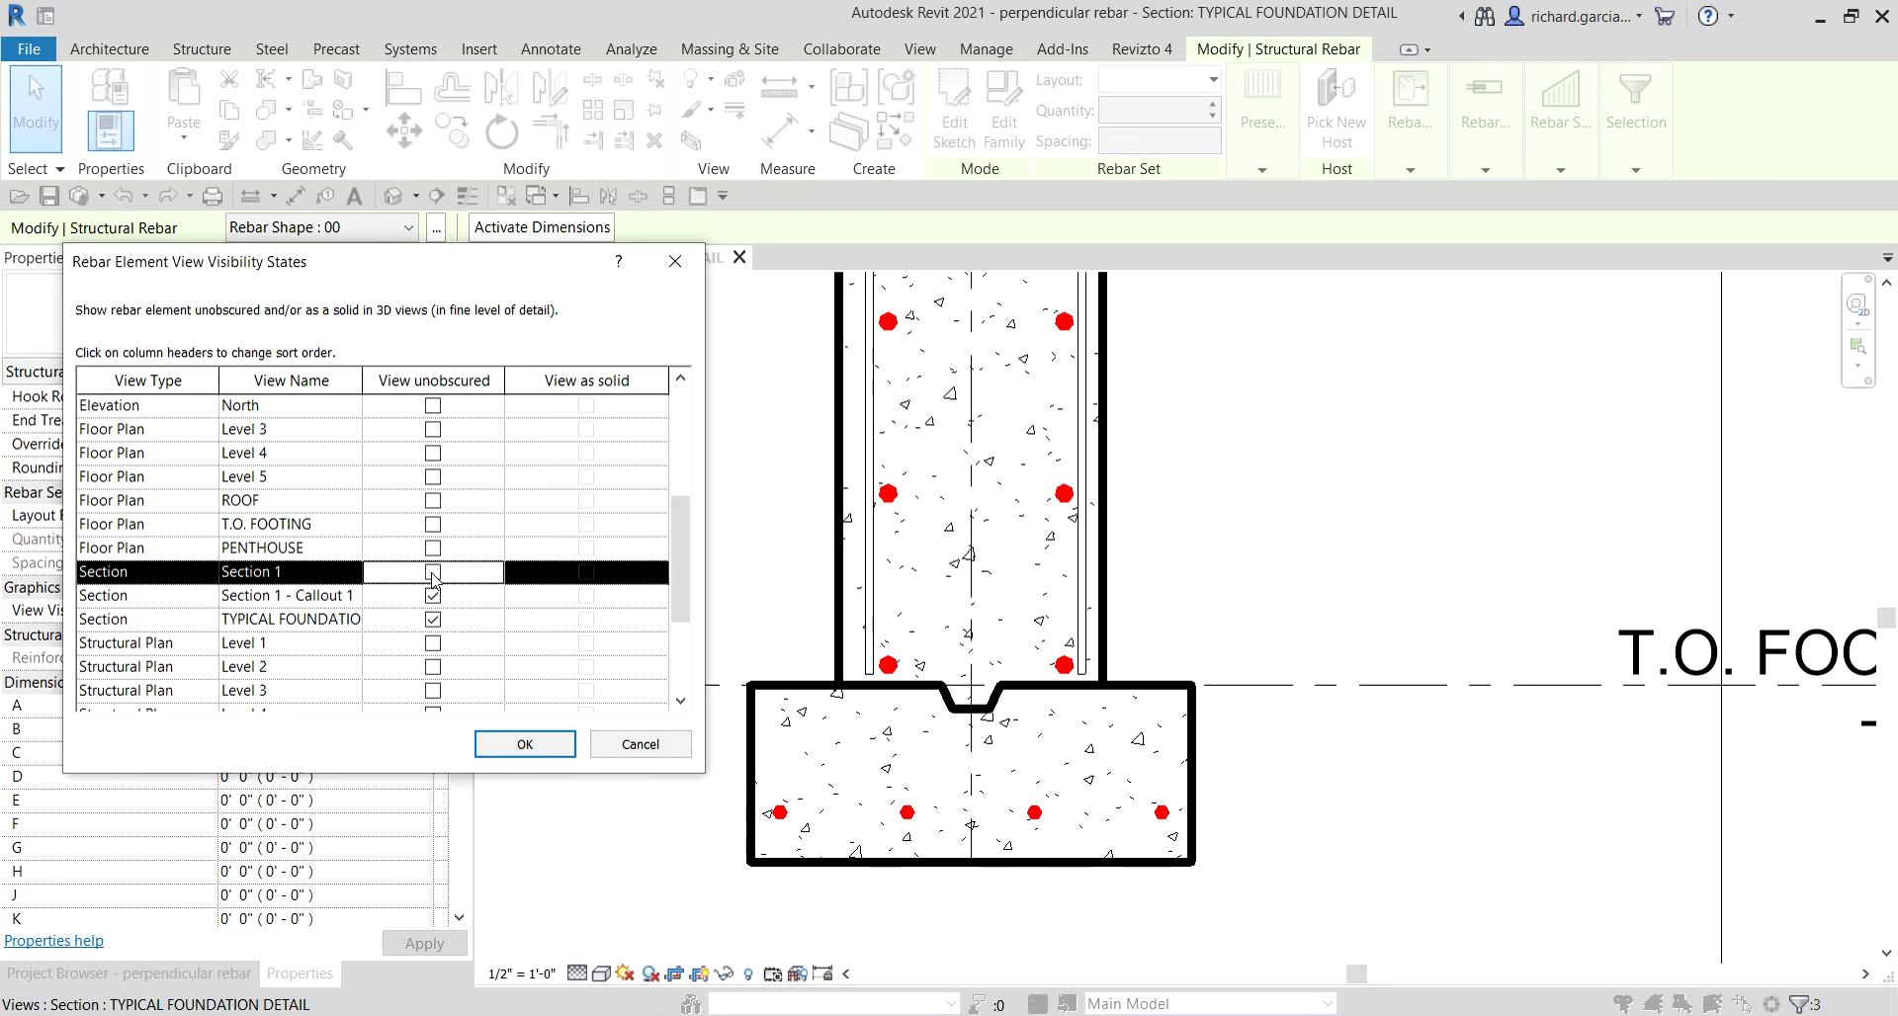
left_click(433, 596)
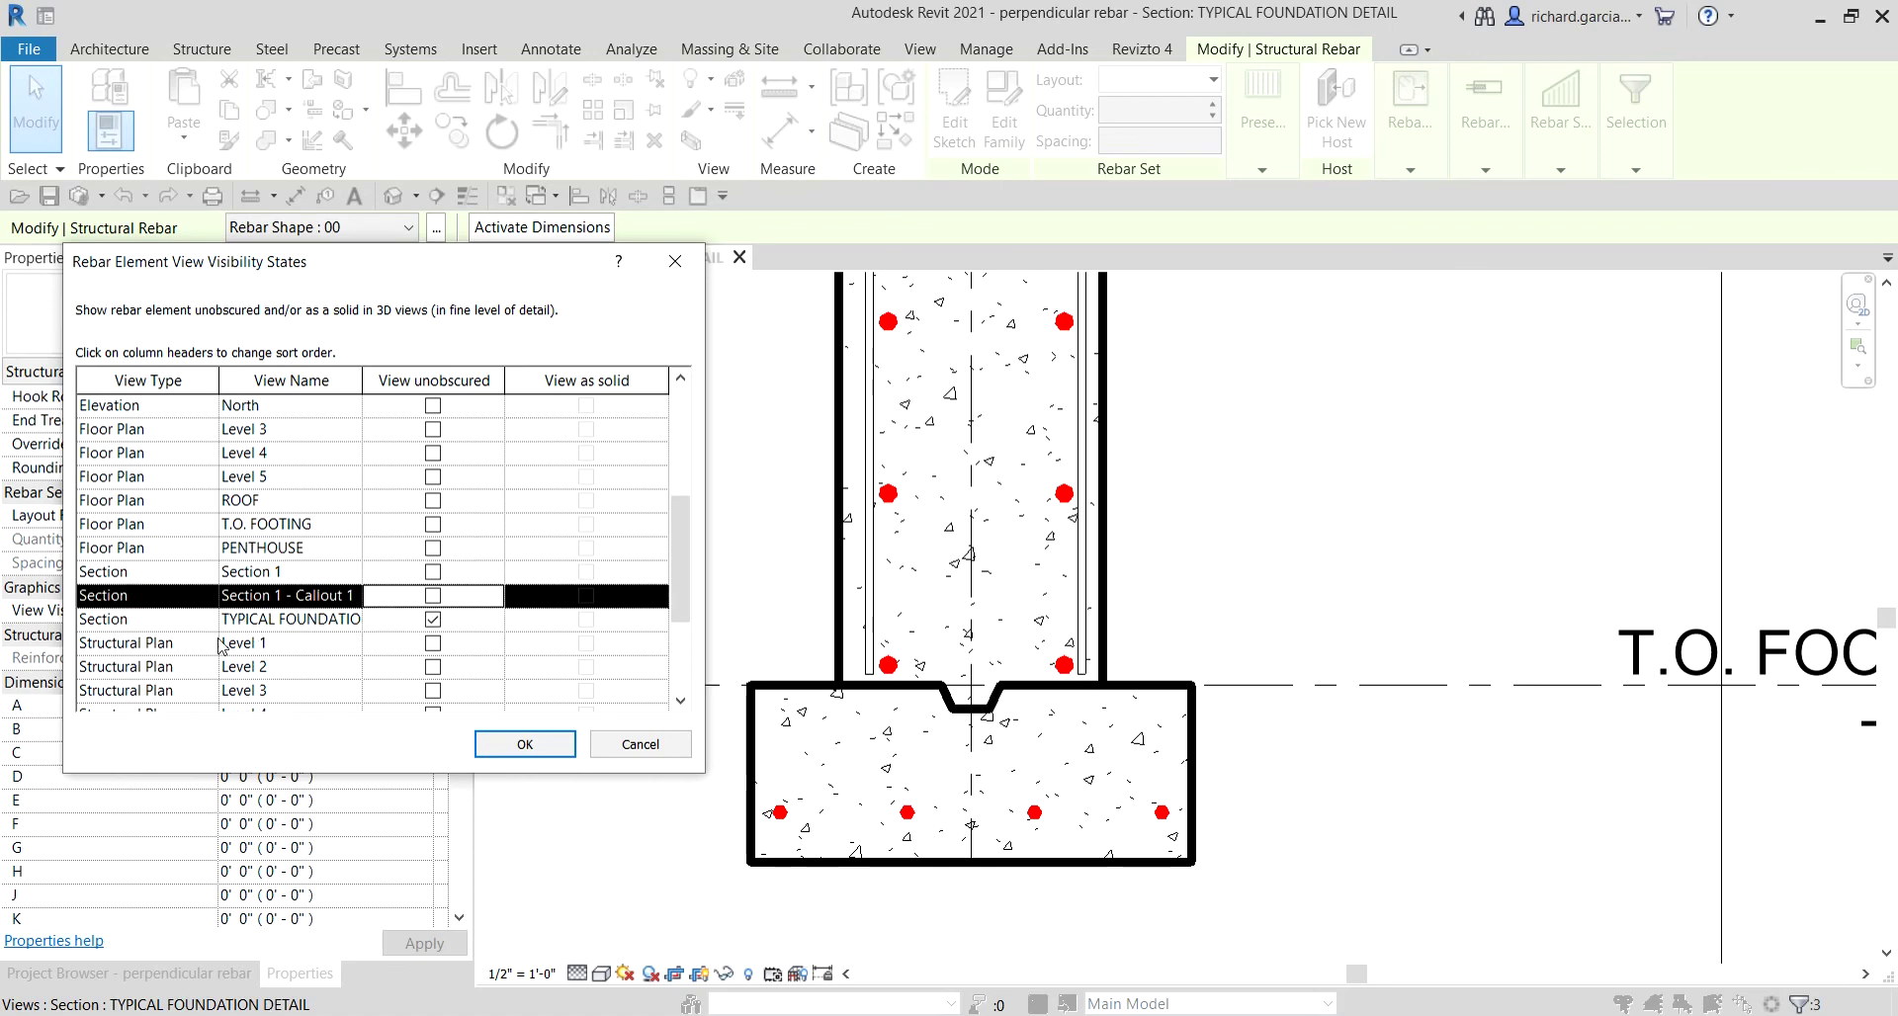
left_click(182, 621)
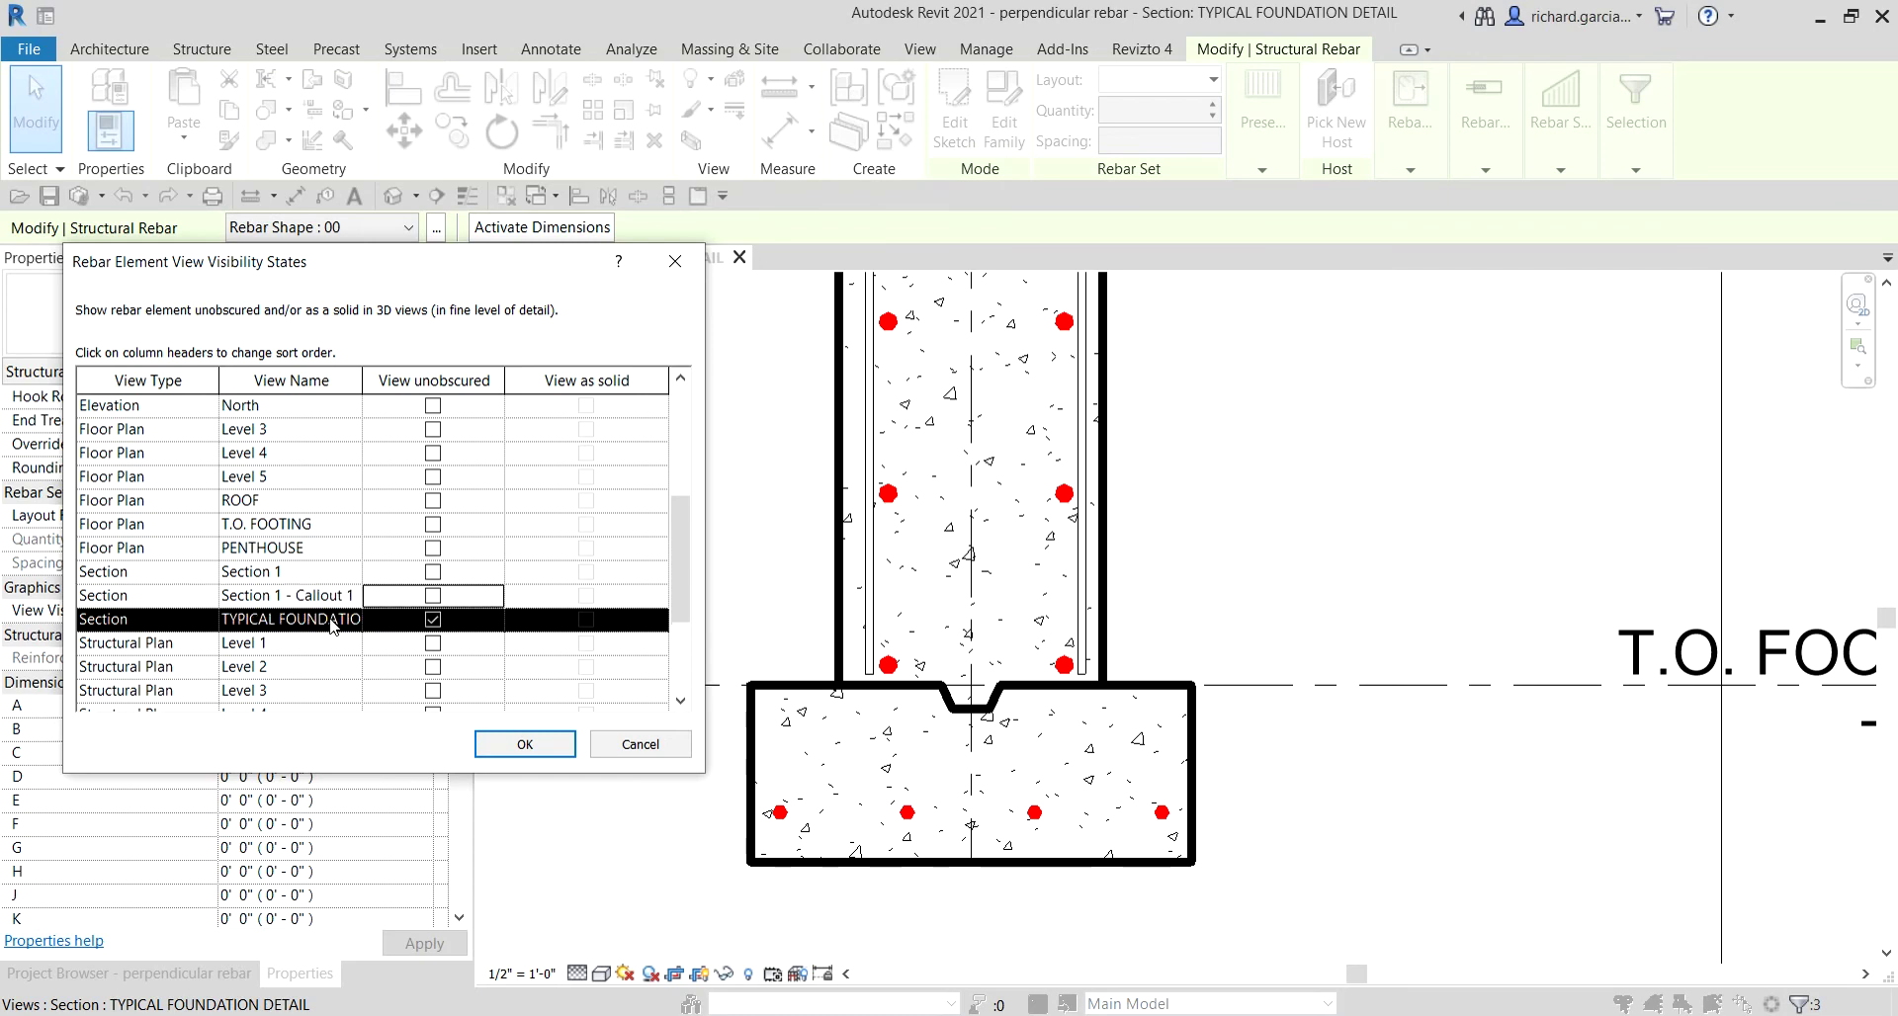
Step: Show the selected rebar unobscured and as solid in the {3D} view, apply the visibility states and clear the selection
scroll(330, 625, "down", 2)
scroll(331, 628, "up", 5)
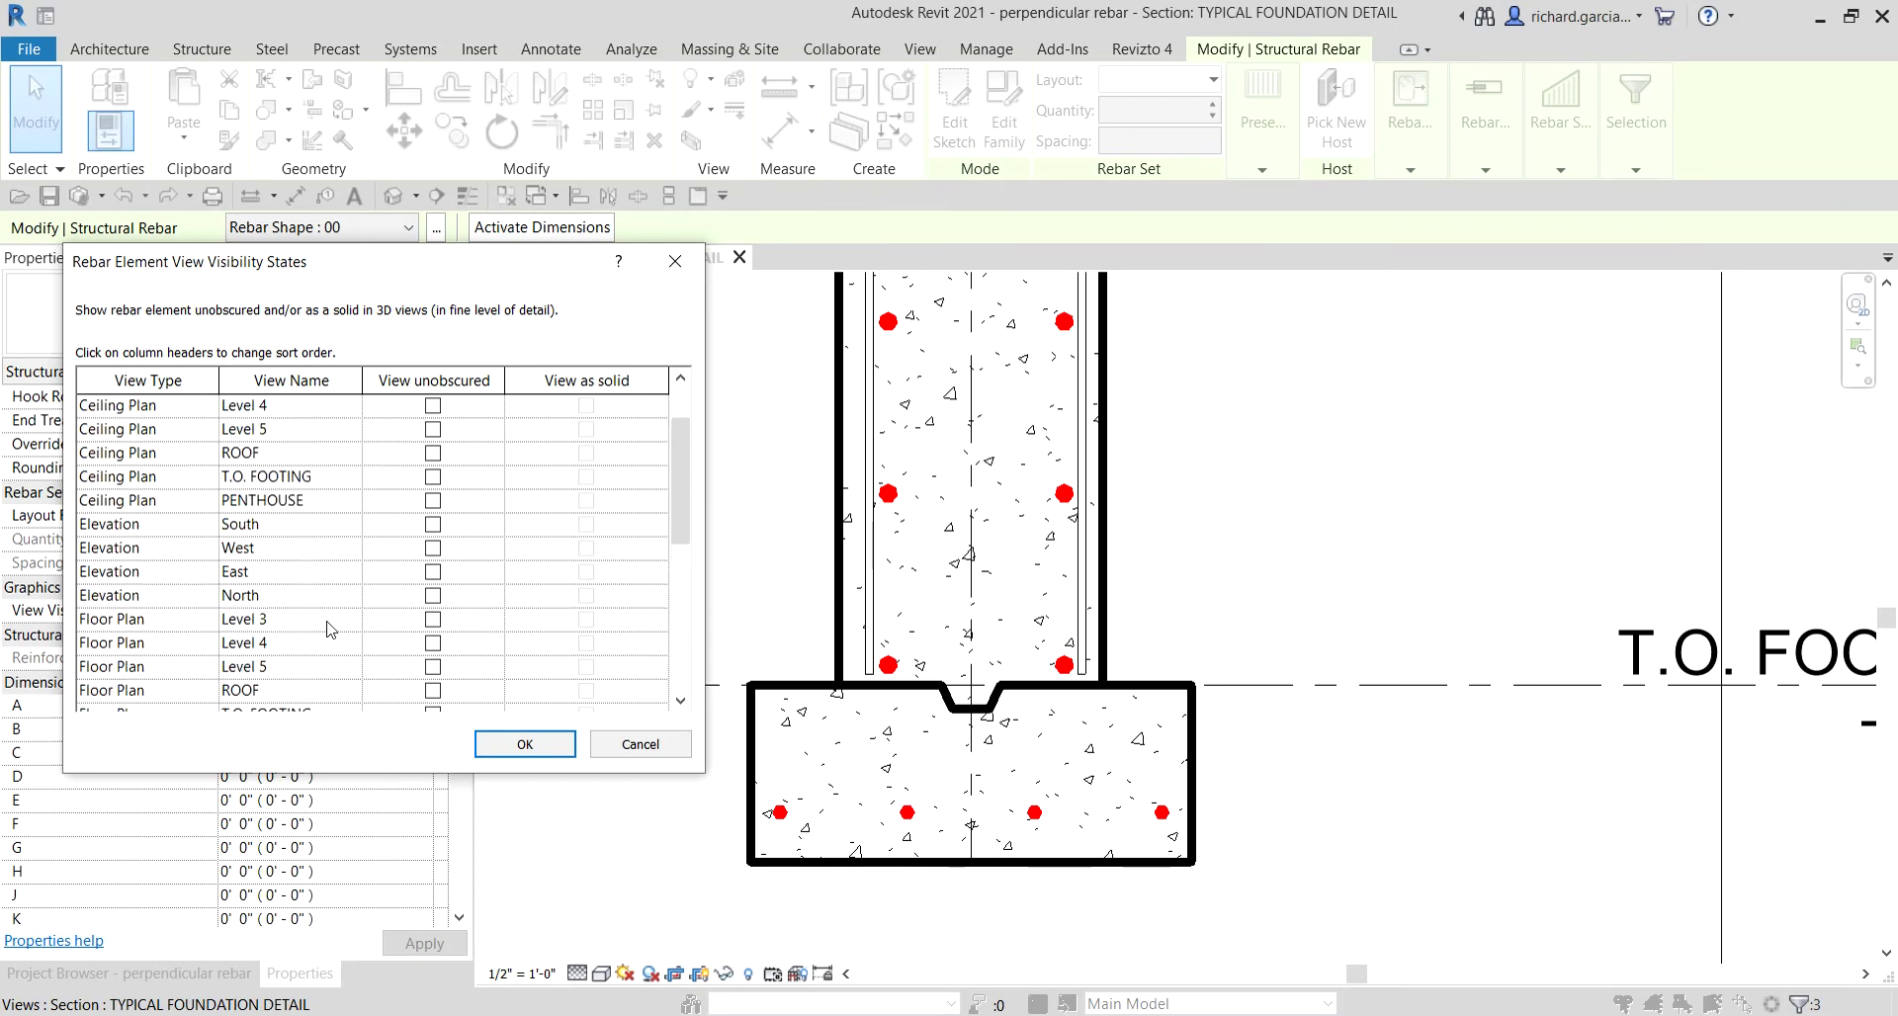
scroll(331, 630, "up", 1)
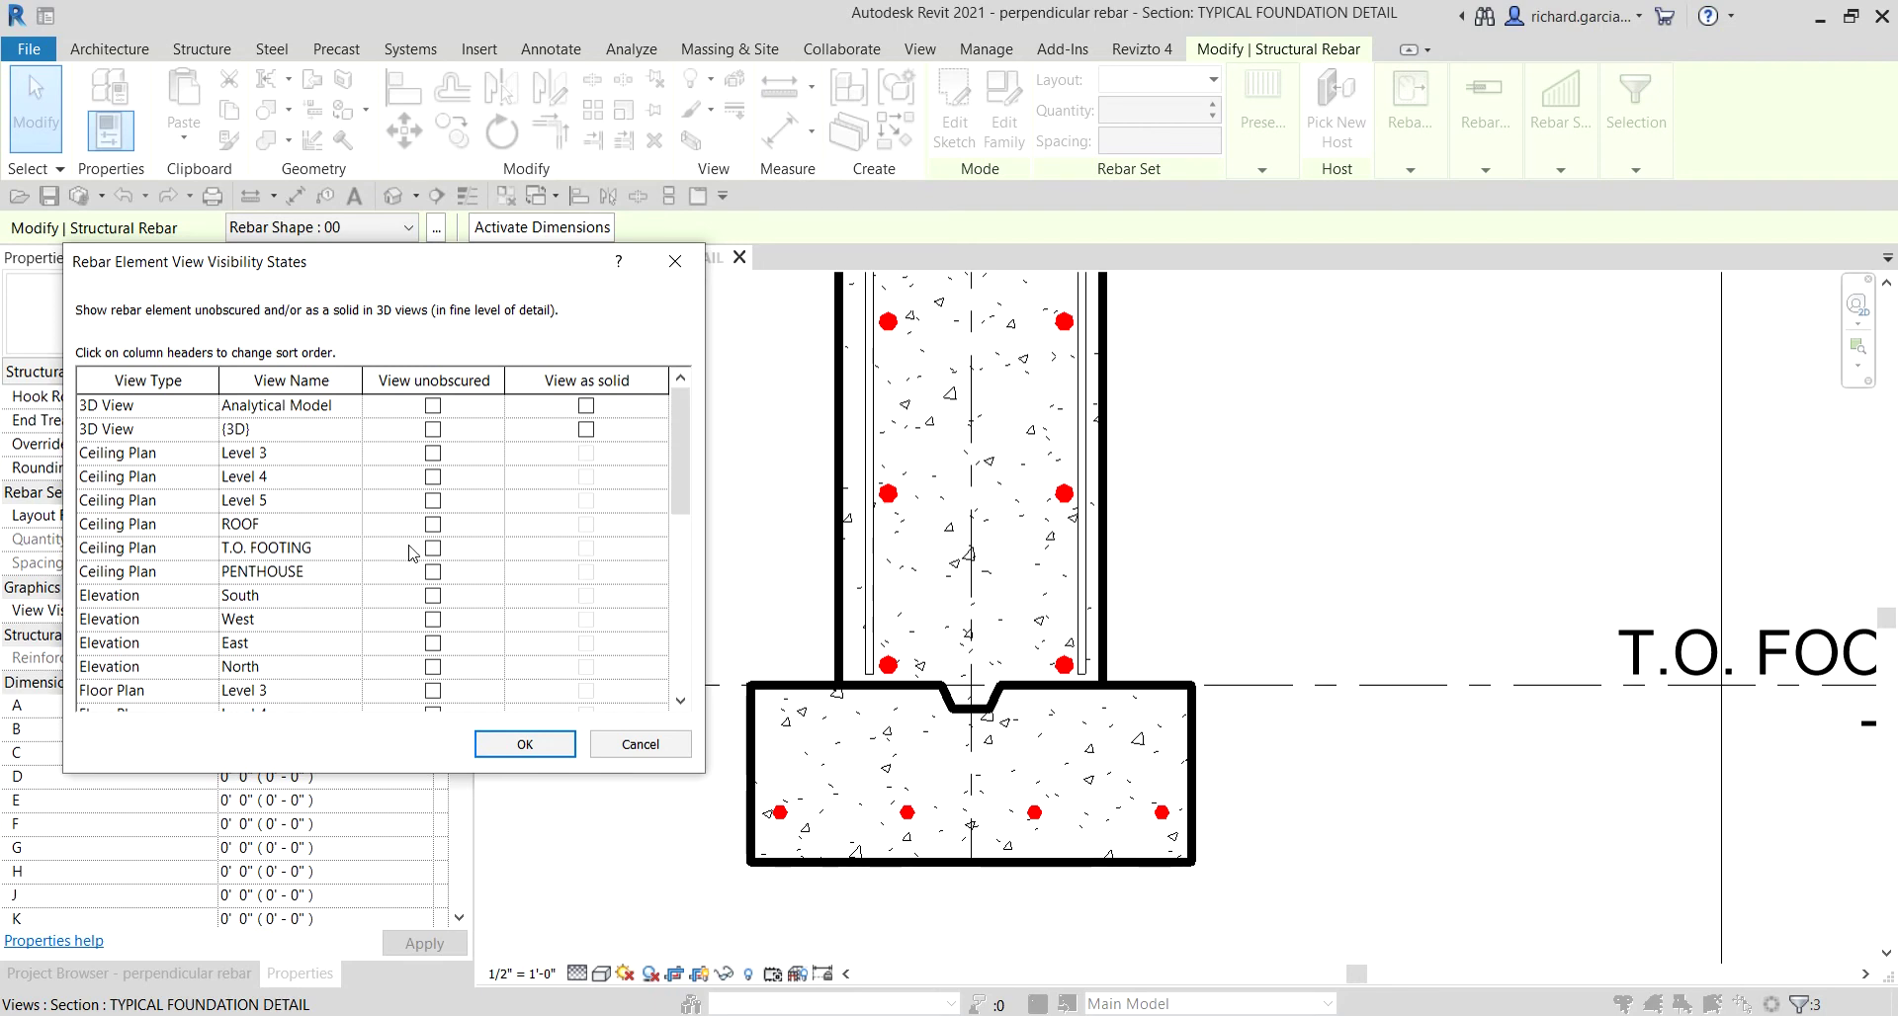
left_click(434, 431)
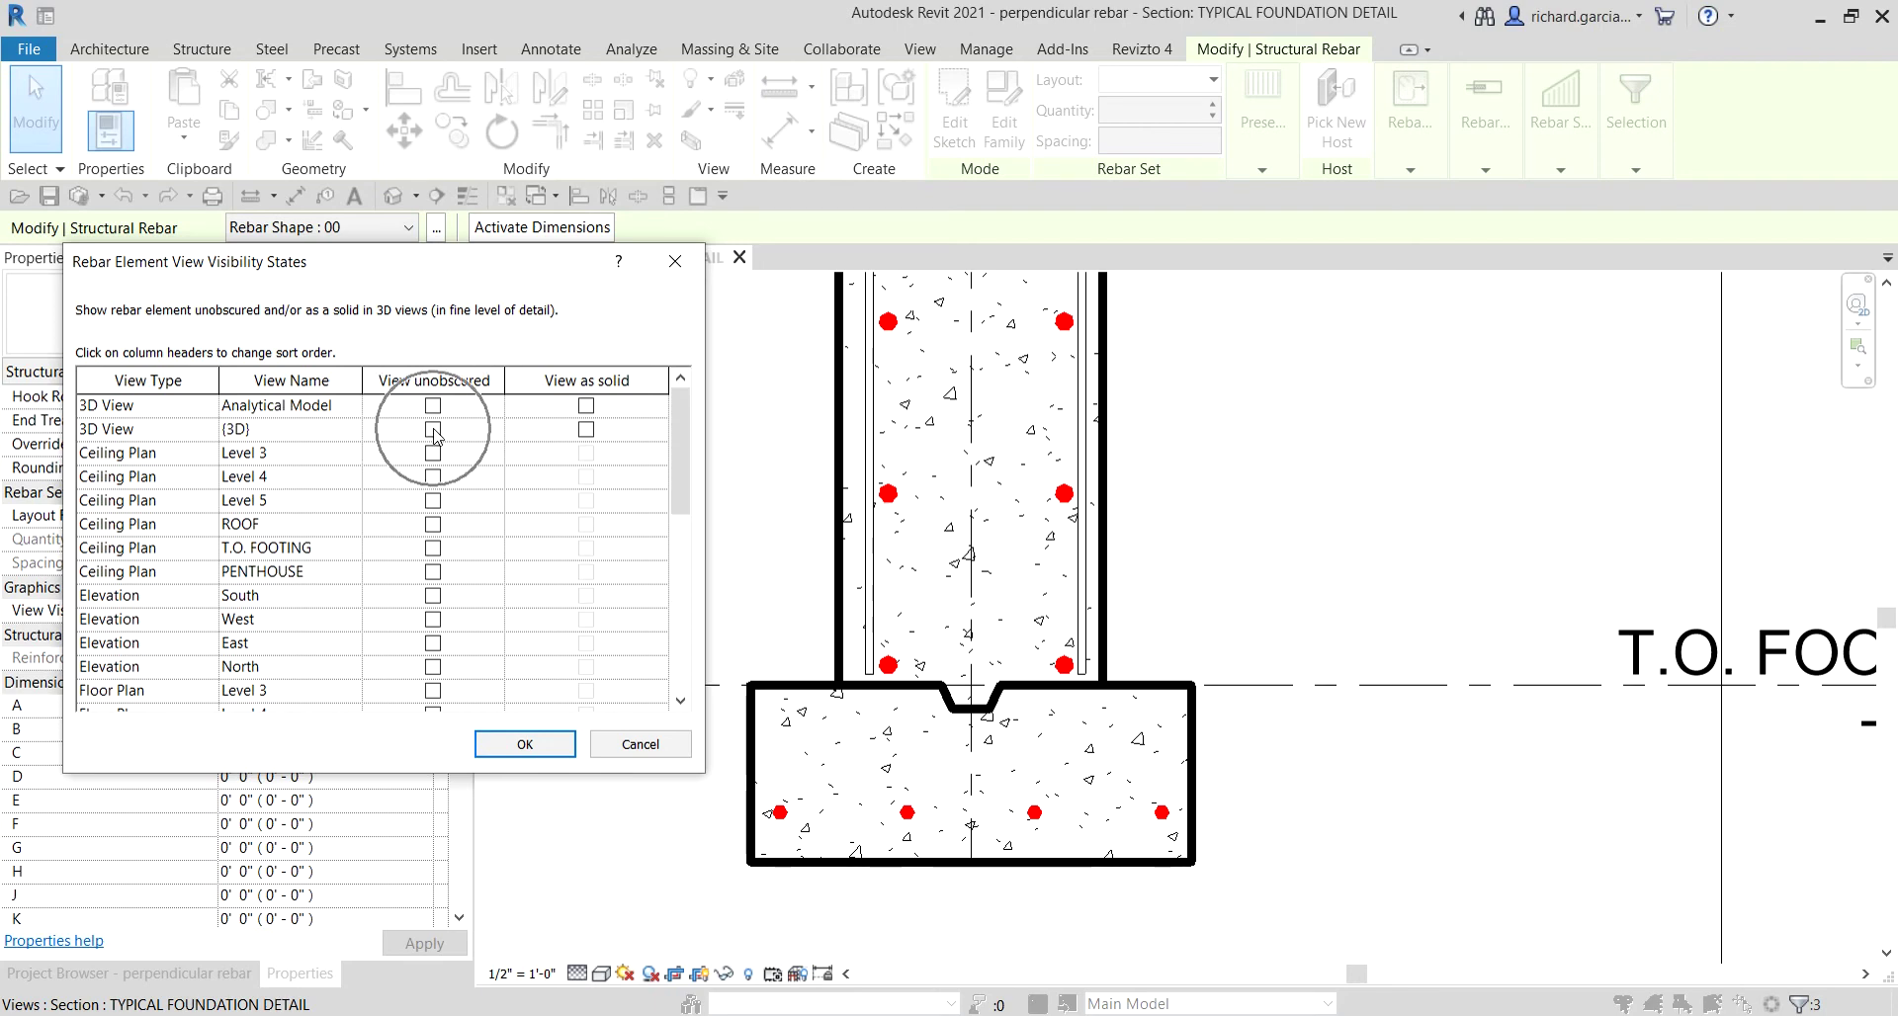
left_click(587, 431)
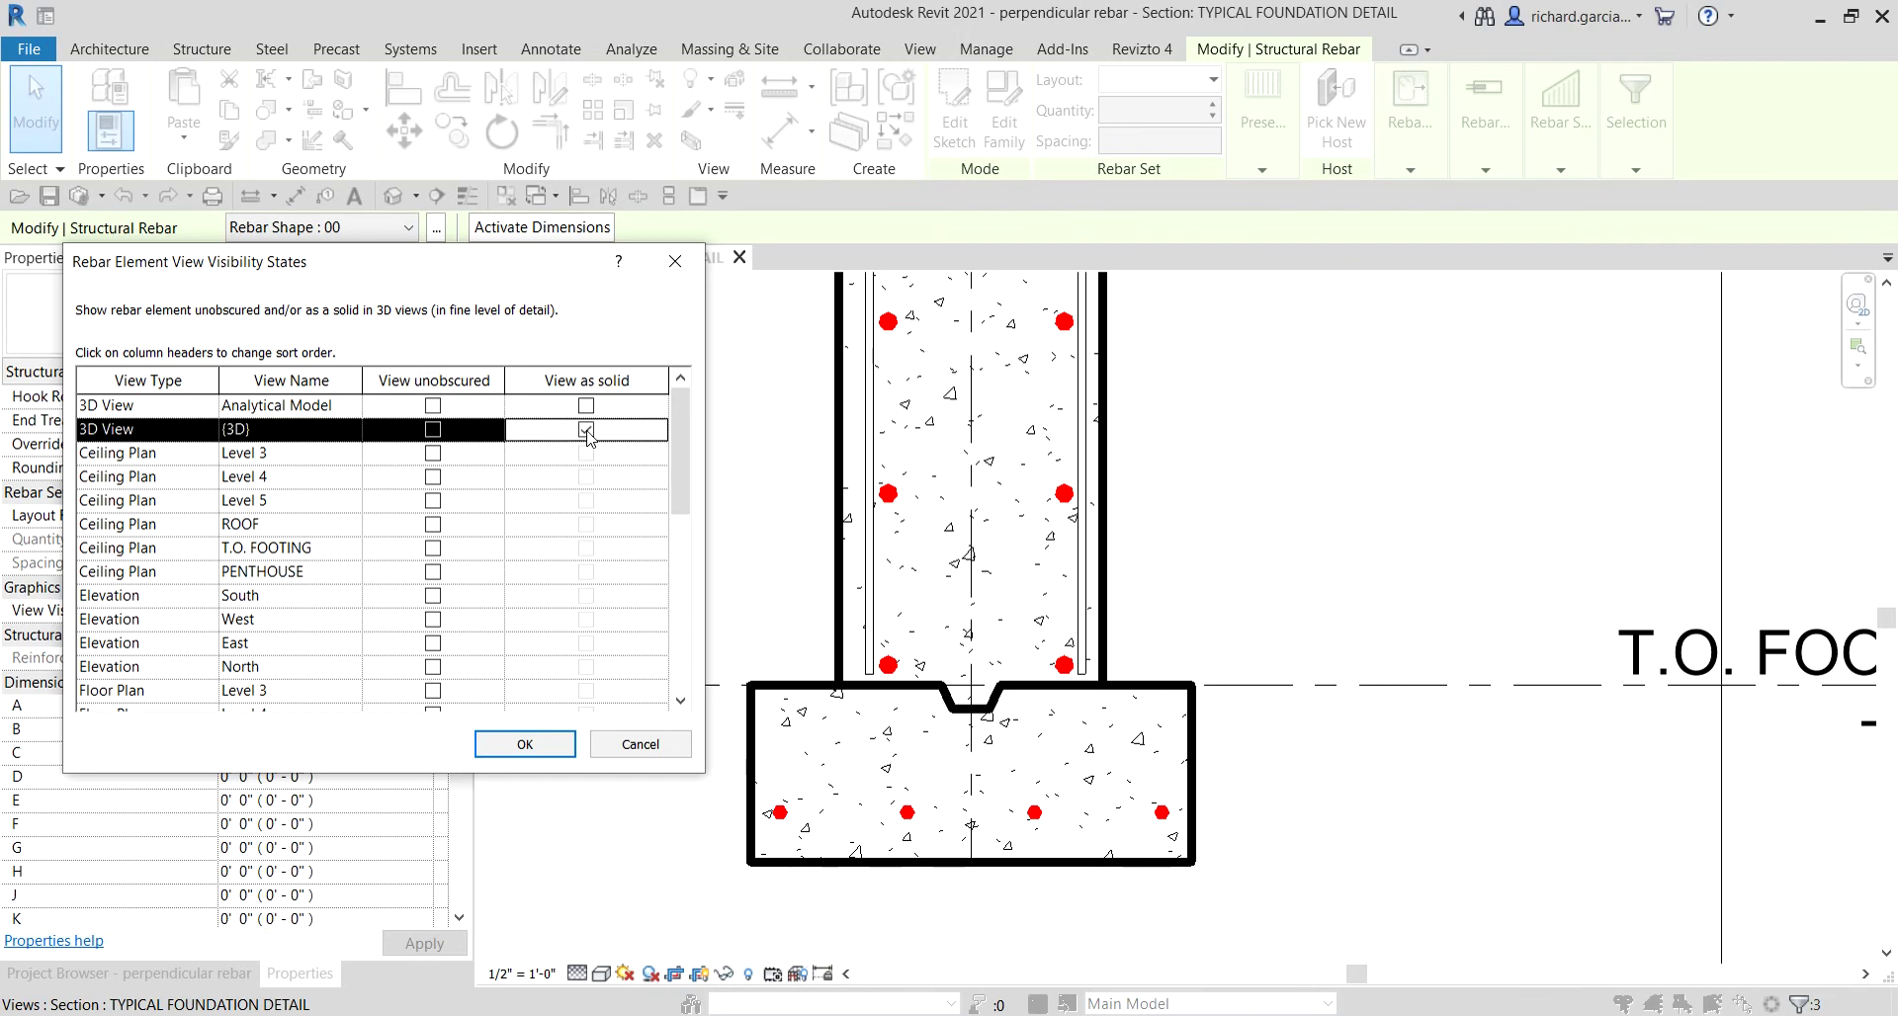
left_click(587, 431)
left_click(433, 431)
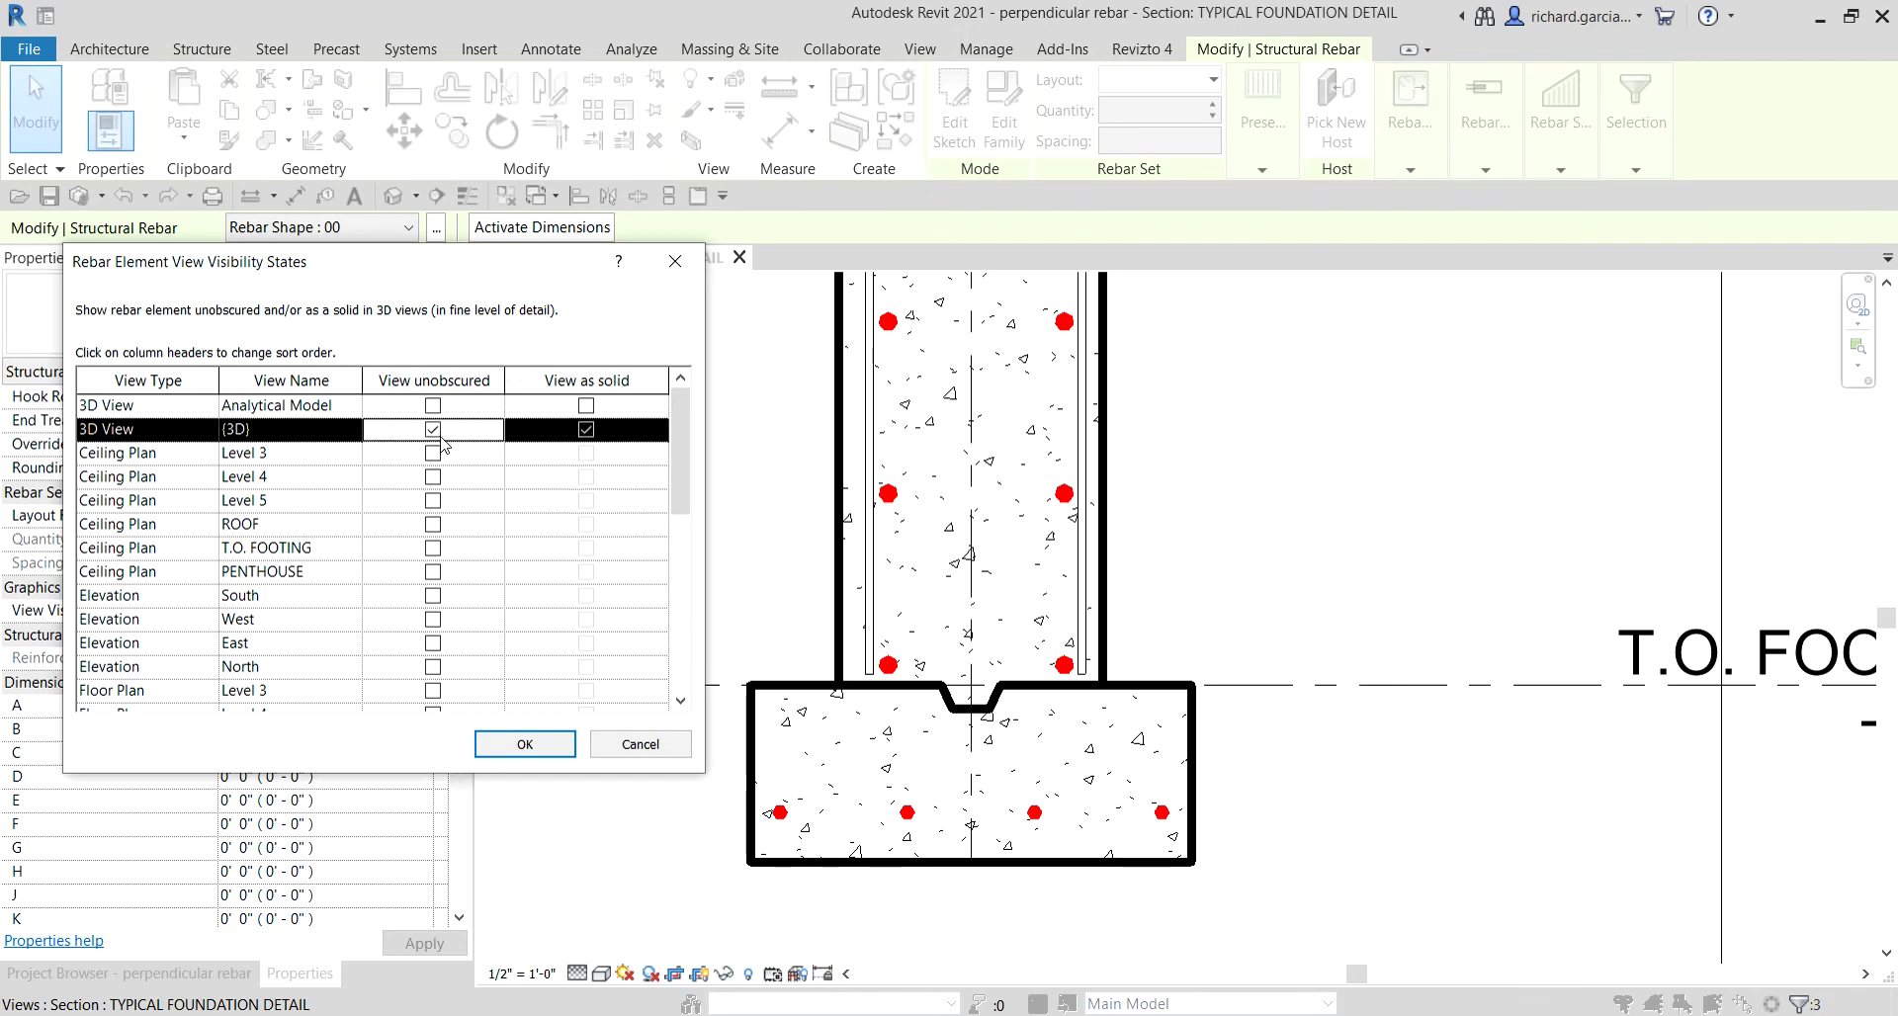
scroll(517, 563, "down", 7)
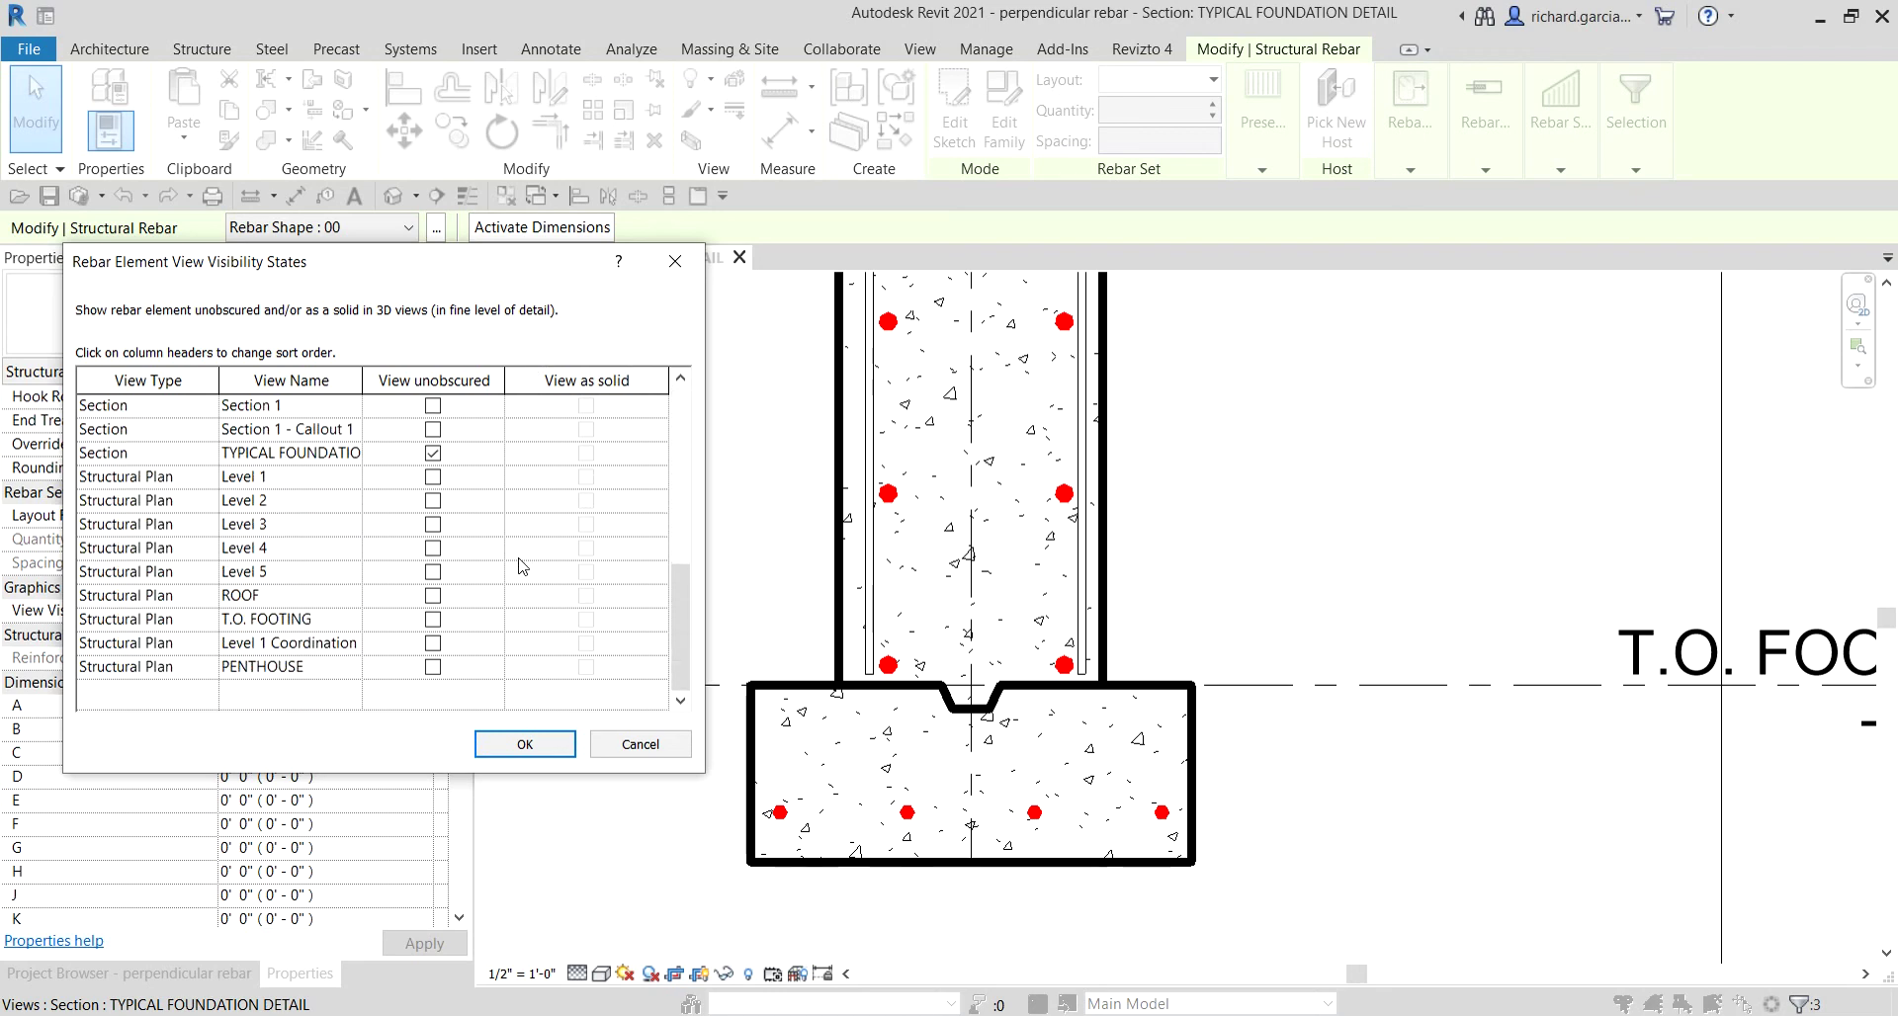
left_click(525, 744)
left_click(695, 622)
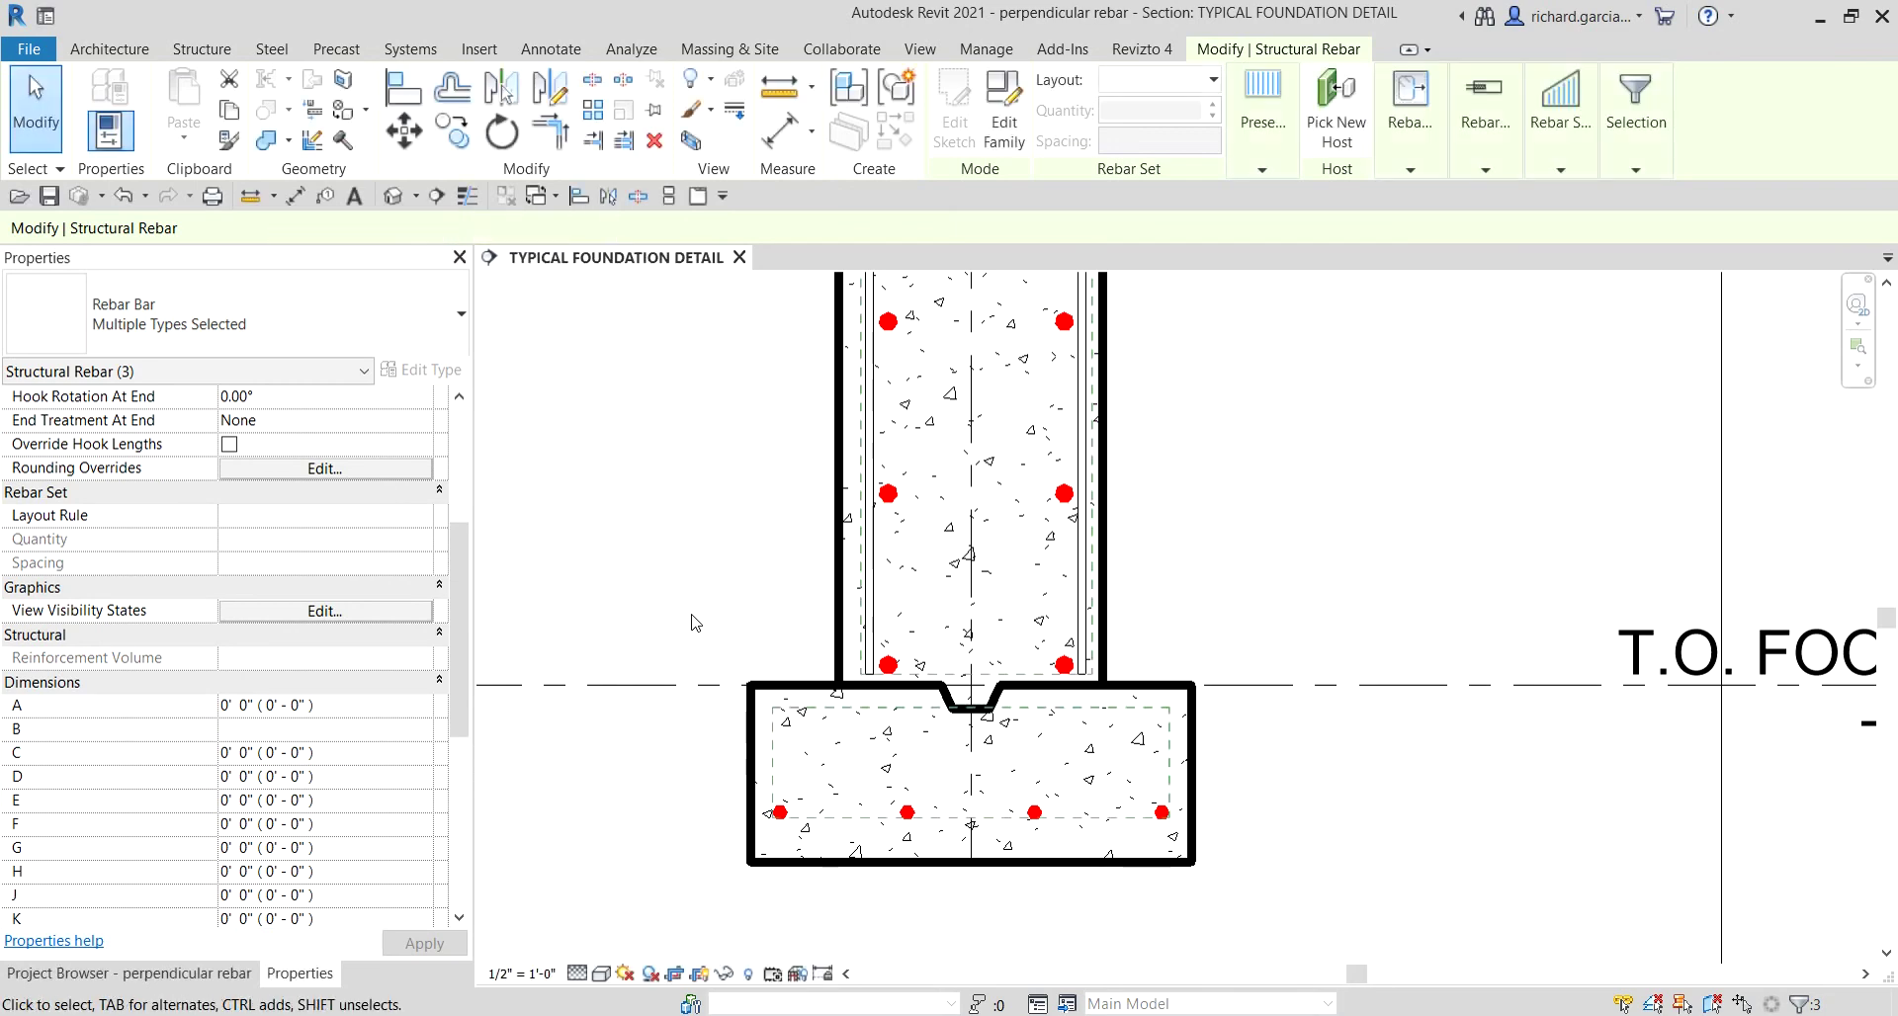
scroll(695, 573, "down", 2)
scroll(712, 534, "down", 2)
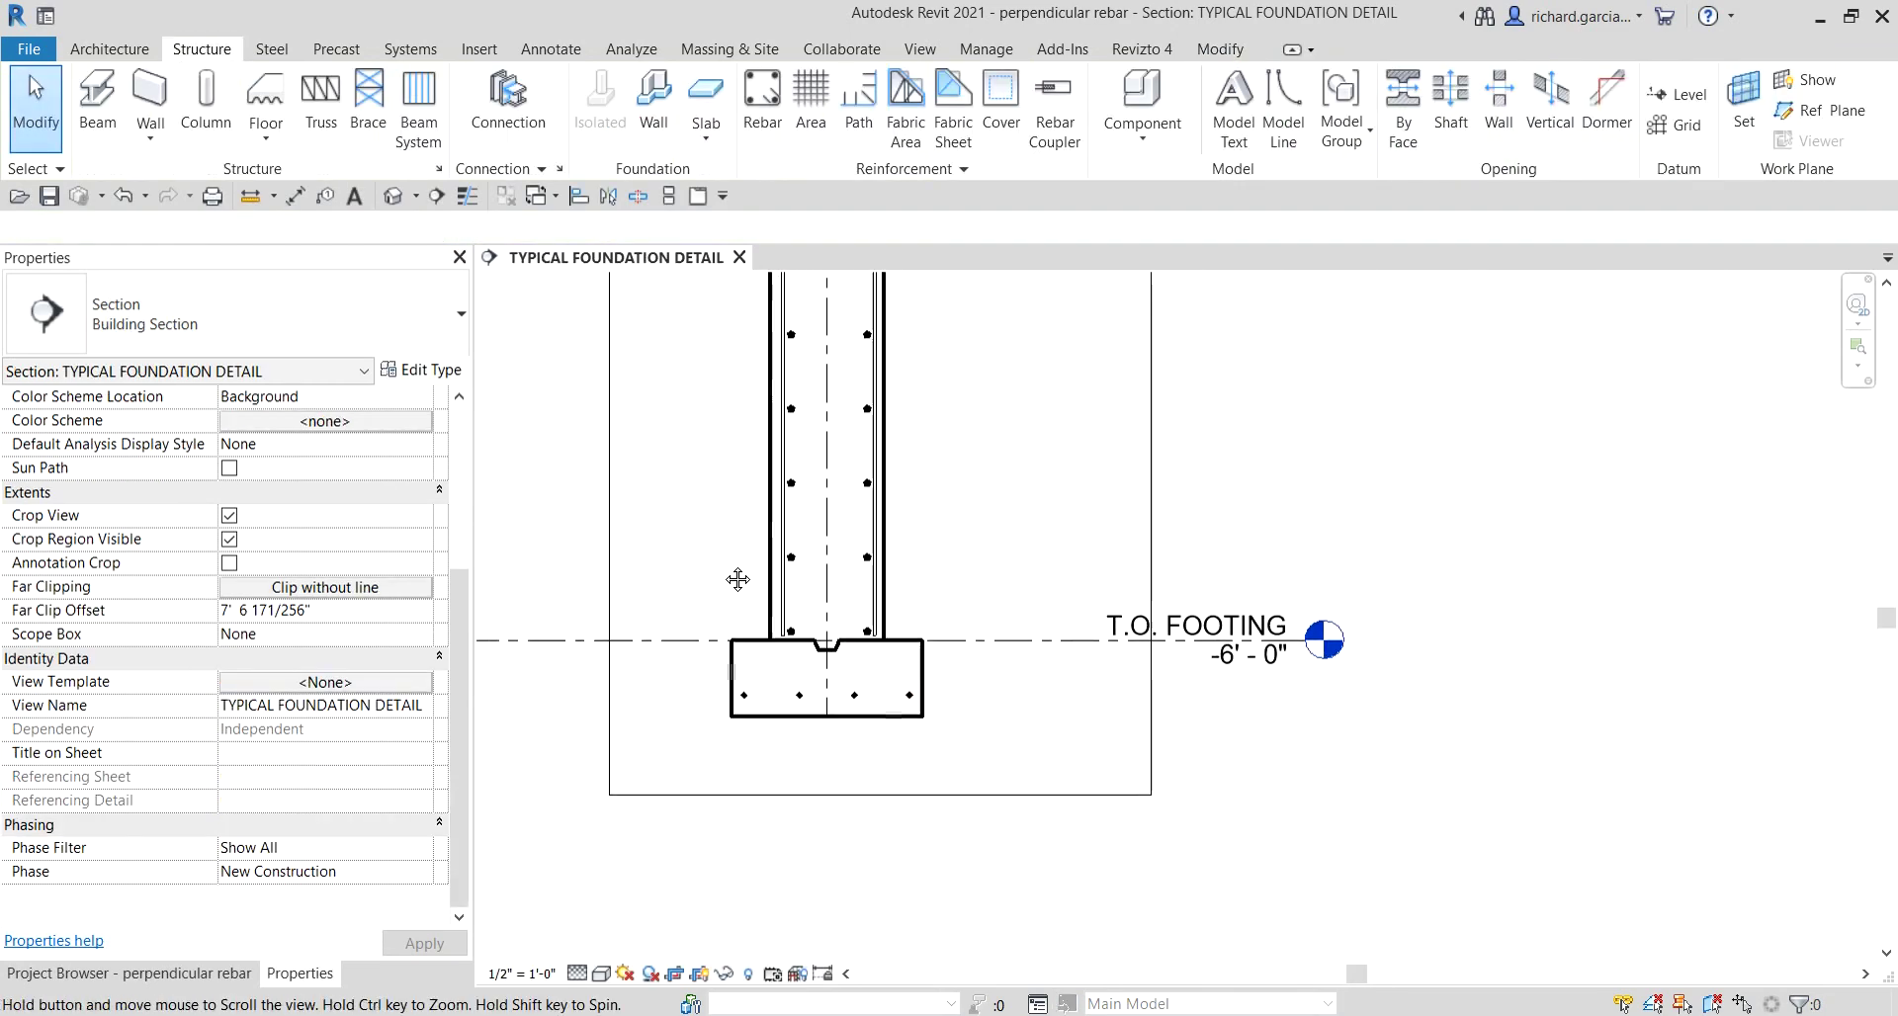
middle_click_drag(741, 580, 775, 669)
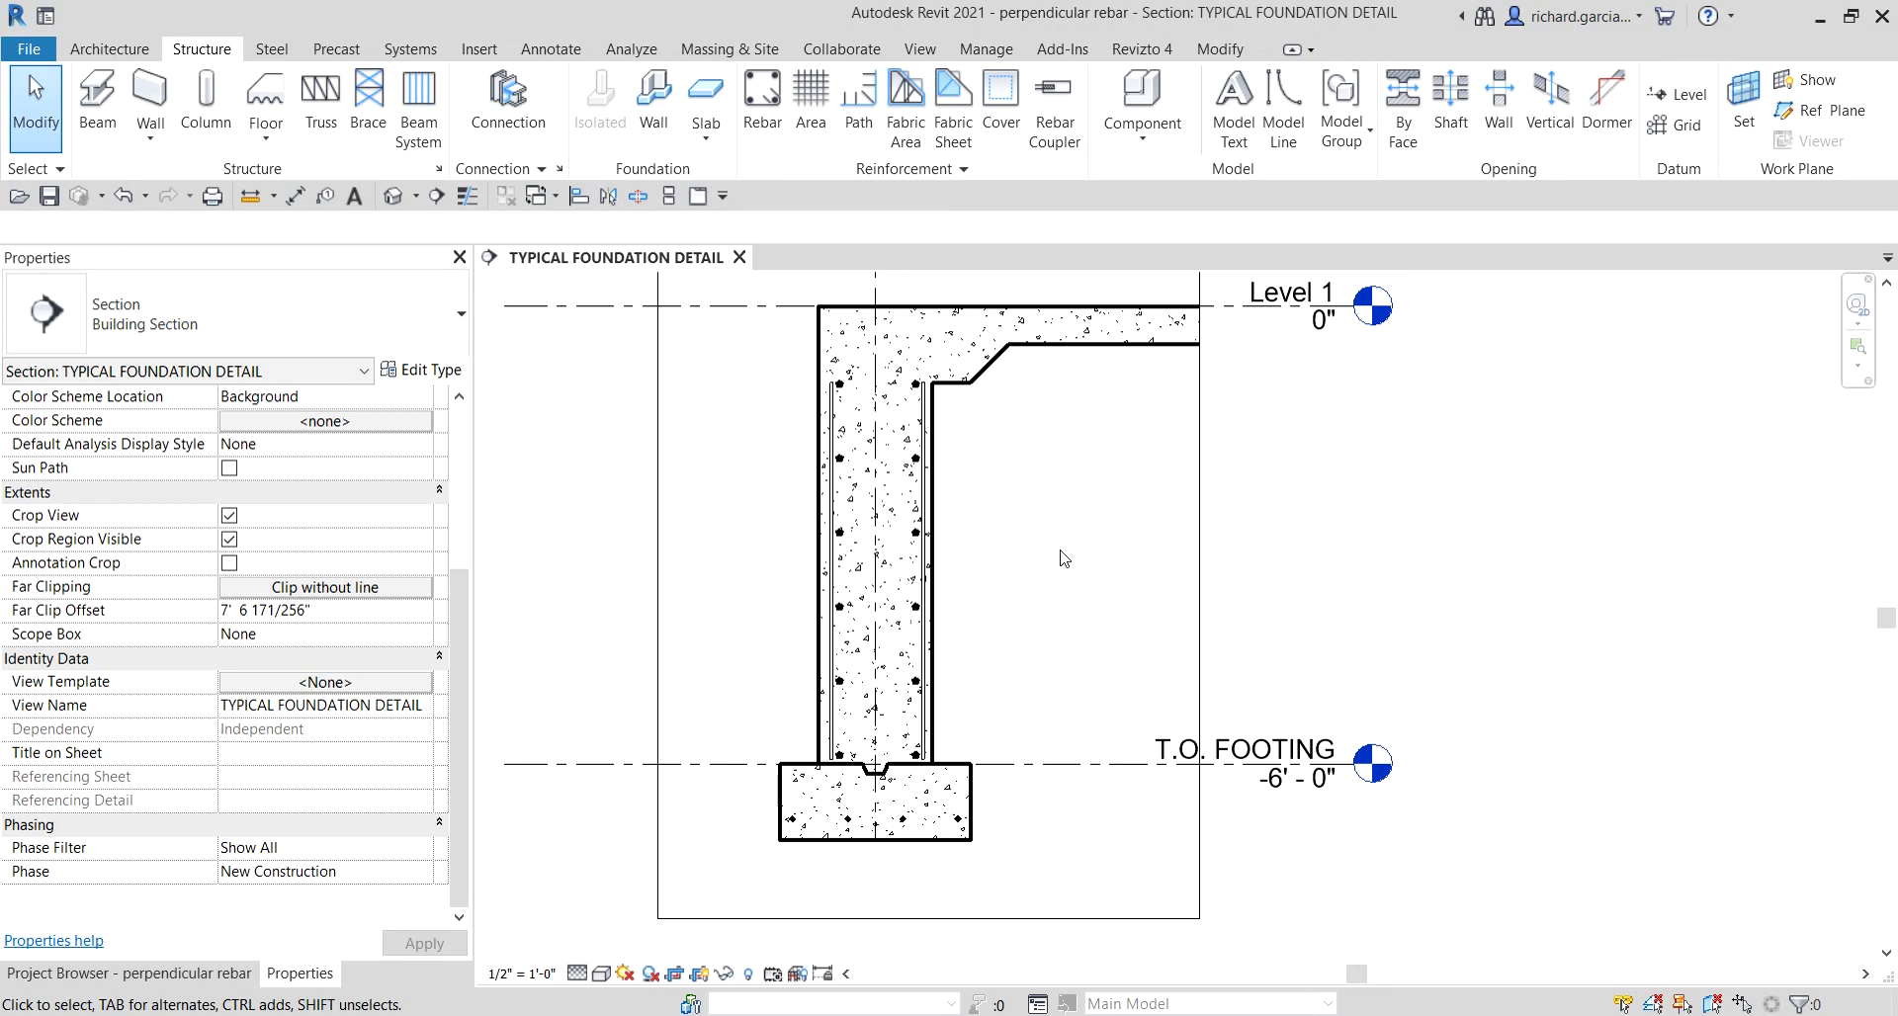
middle_click_drag(1064, 559, 1186, 581)
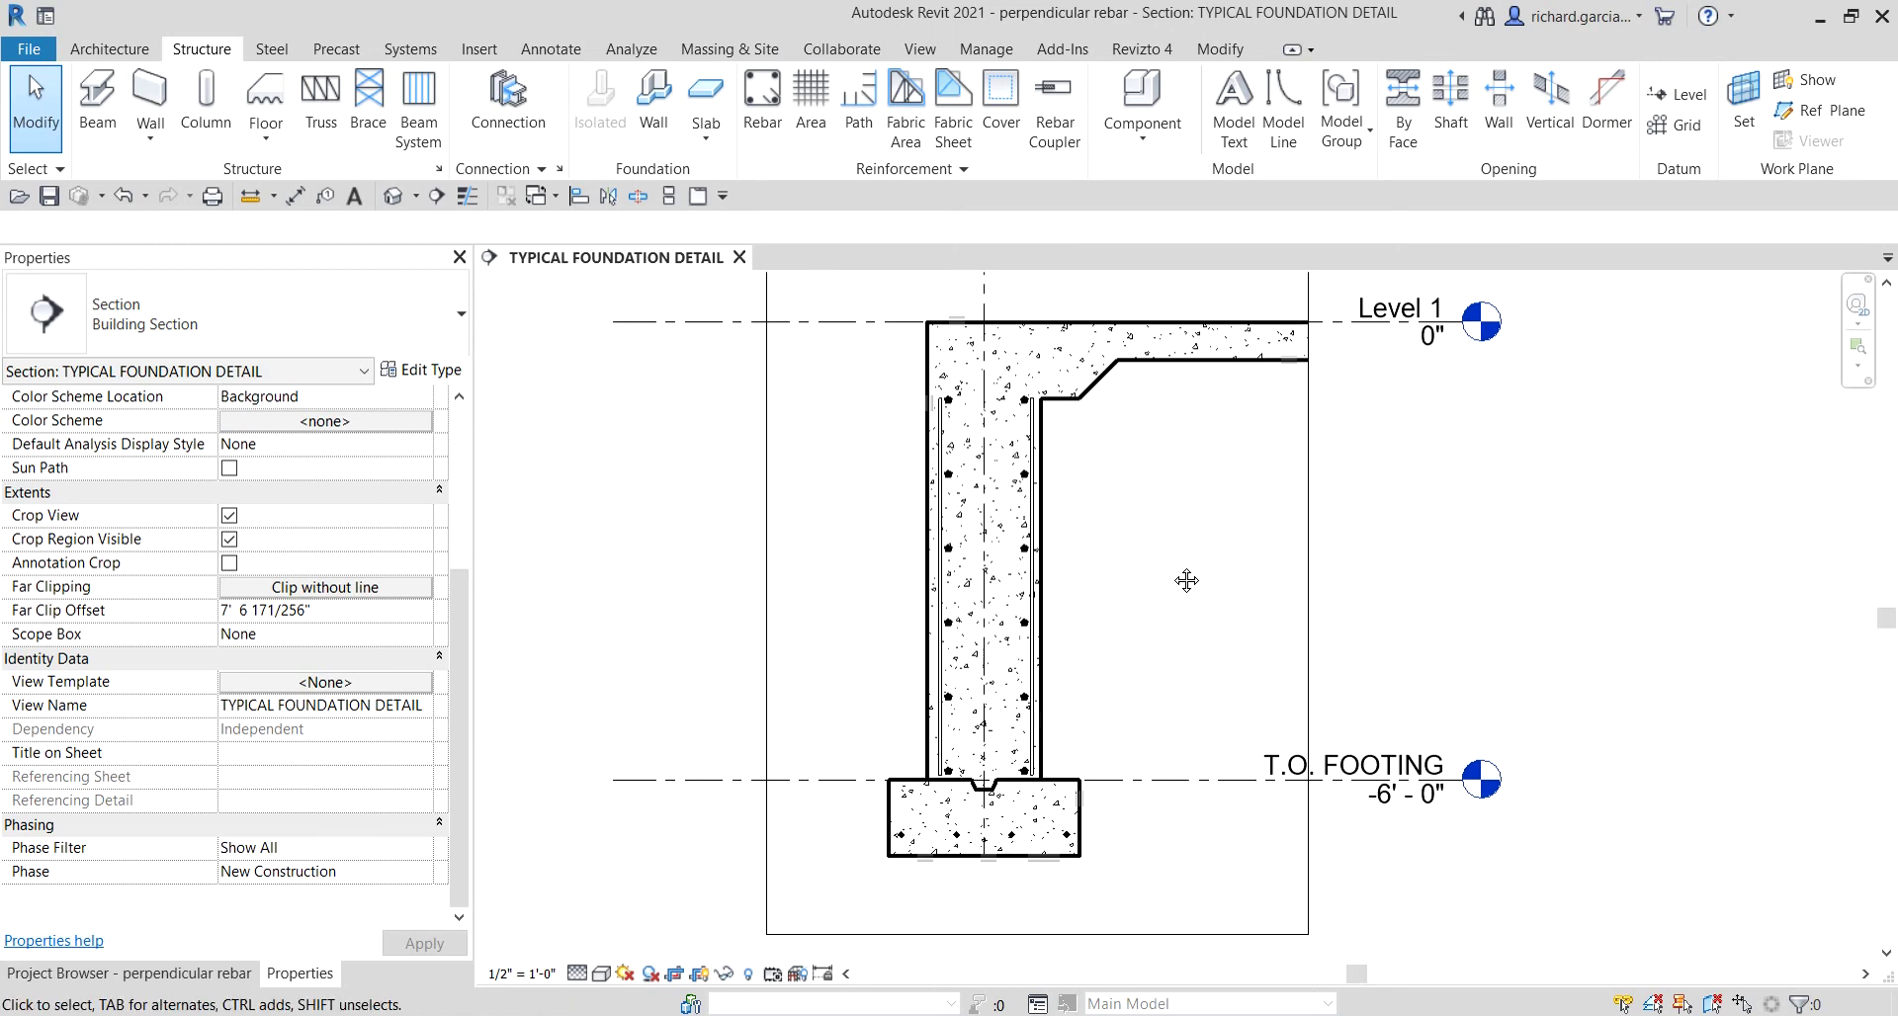